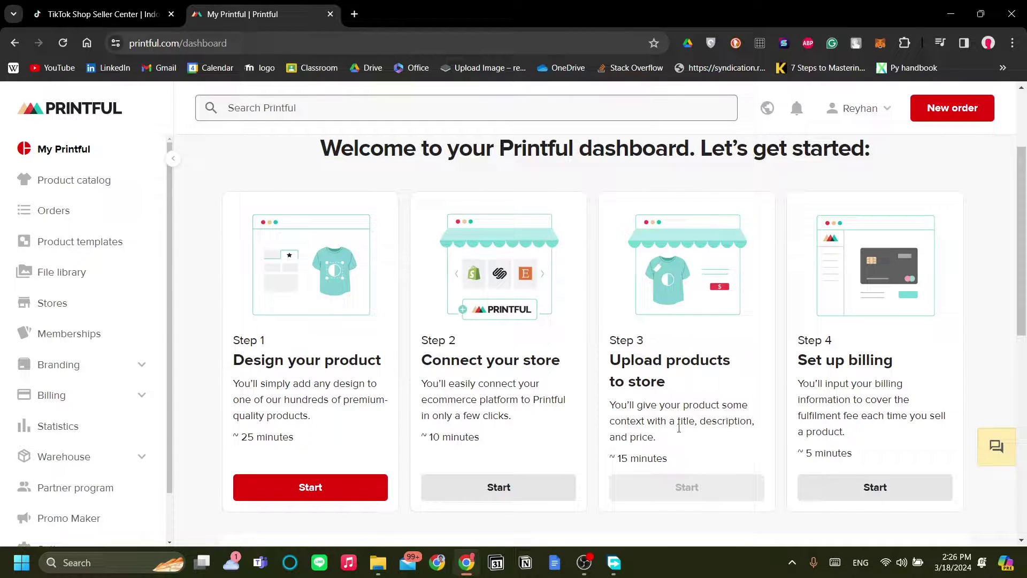
- Switch to TikTok Shop Seller Center and scroll through the Shoppable videos templates
{"action": "left_click", "coordinate": [102, 14]}
{"action": "left_click", "coordinate": [231, 12]}
{"action": "left_click", "coordinate": [120, 13]}
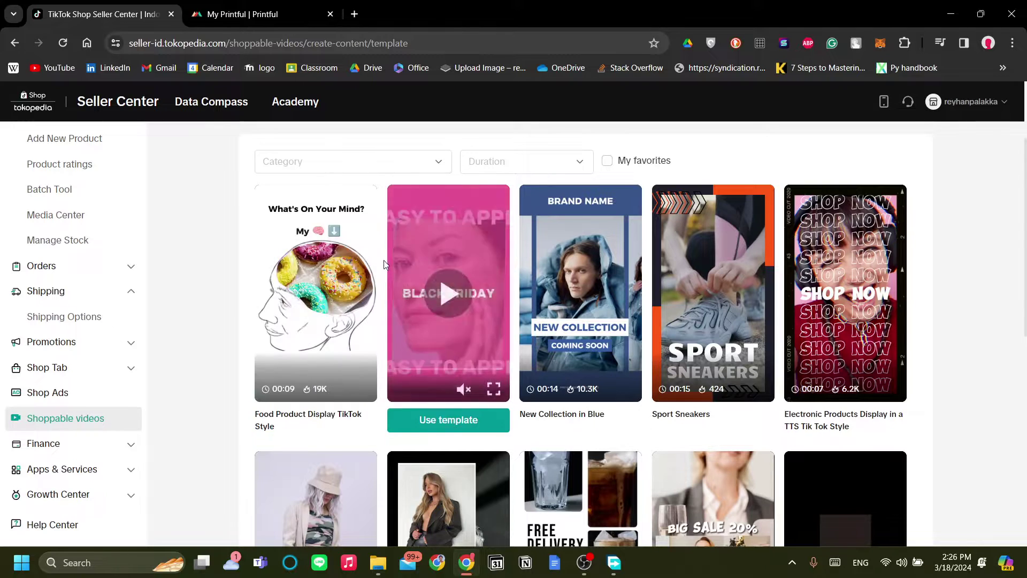
{"action": "scroll", "coordinate": [96, 258], "scroll_direction": "up", "scroll_amount": 1}
{"action": "scroll", "coordinate": [96, 257], "scroll_direction": "up", "scroll_amount": 1}
{"action": "mouse_move", "coordinate": [262, 264]}
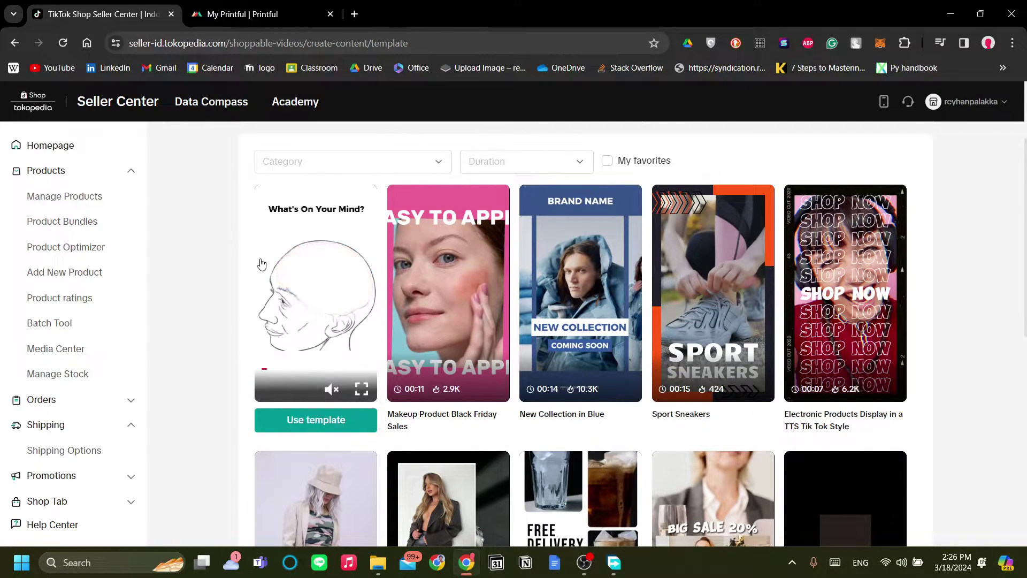
{"action": "scroll", "coordinate": [101, 275], "scroll_direction": "down", "scroll_amount": 2}
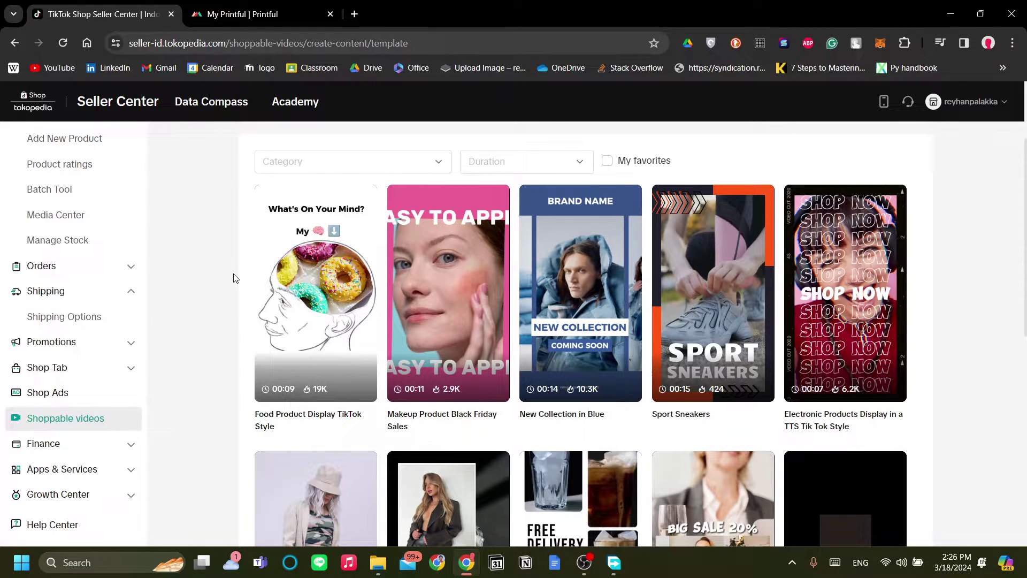
- Toggle between the Printful dashboard and the templates, ending on the Shoppable videos gallery
{"action": "key", "text": "ctrl+Tab"}
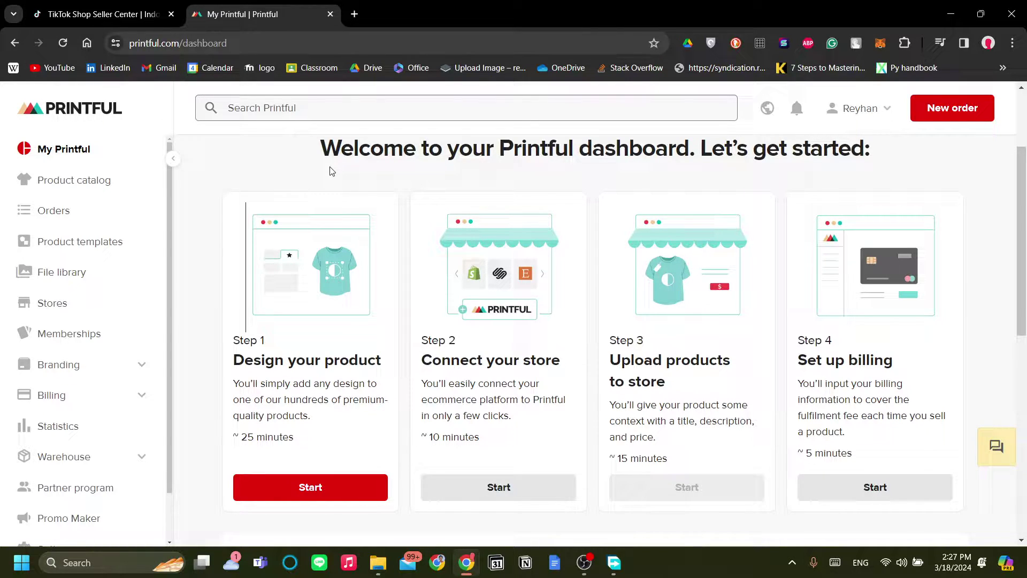
{"action": "key", "text": "ctrl+shift+Tab"}
{"action": "mouse_move", "coordinate": [359, 219]}
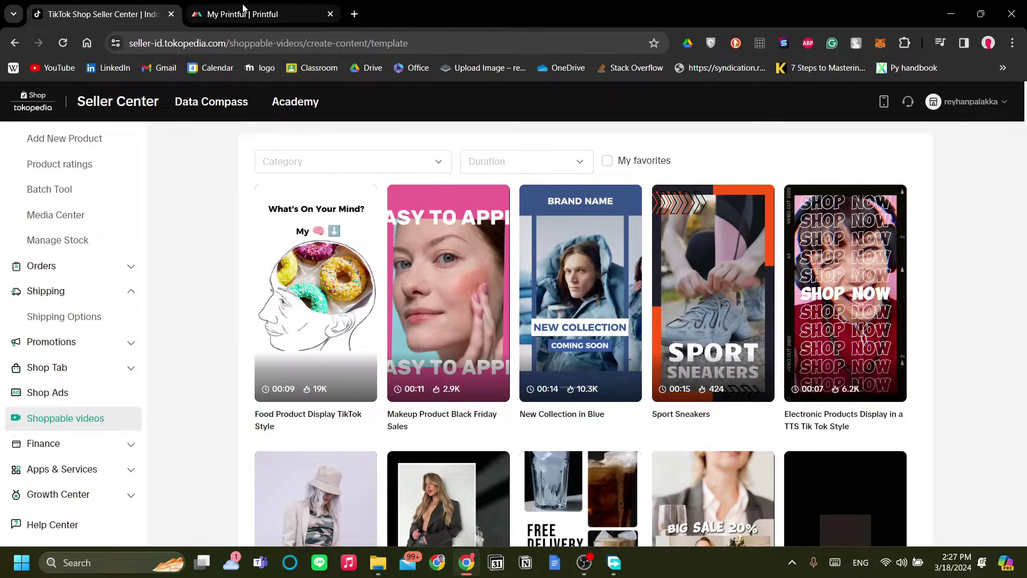
{"action": "left_click", "coordinate": [277, 6]}
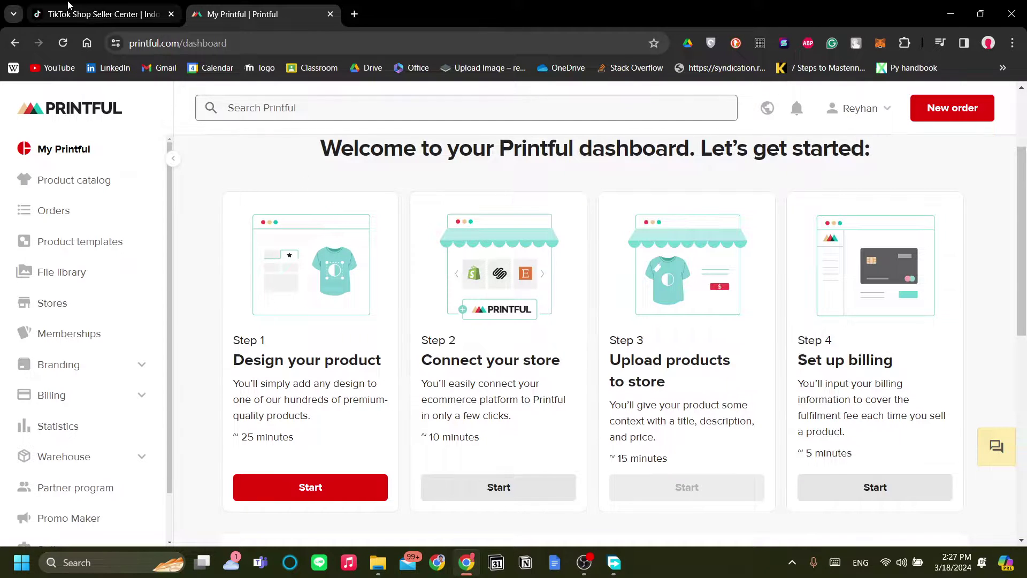
{"action": "left_click", "coordinate": [101, 13]}
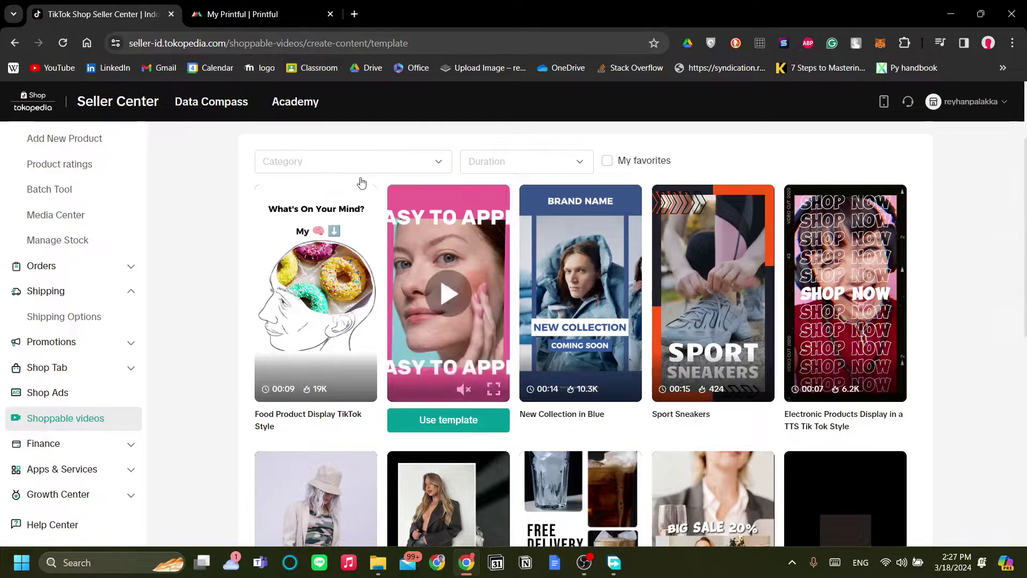
- Scroll the My Printful dashboard to the Step 1–4 cards and open Design your product
{"action": "left_click", "coordinate": [257, 18]}
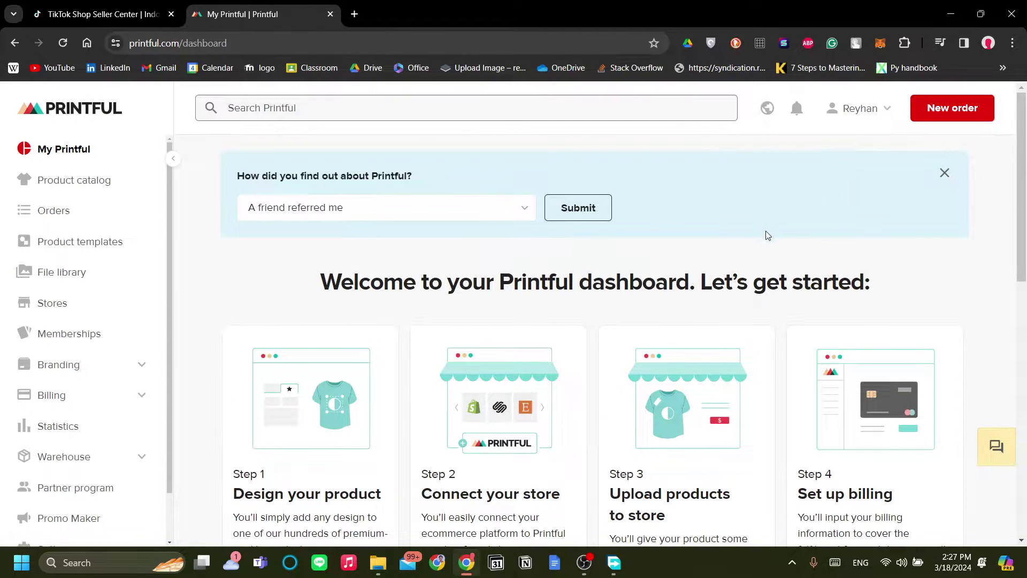
{"action": "scroll", "coordinate": [736, 253], "scroll_direction": "down", "scroll_amount": 4}
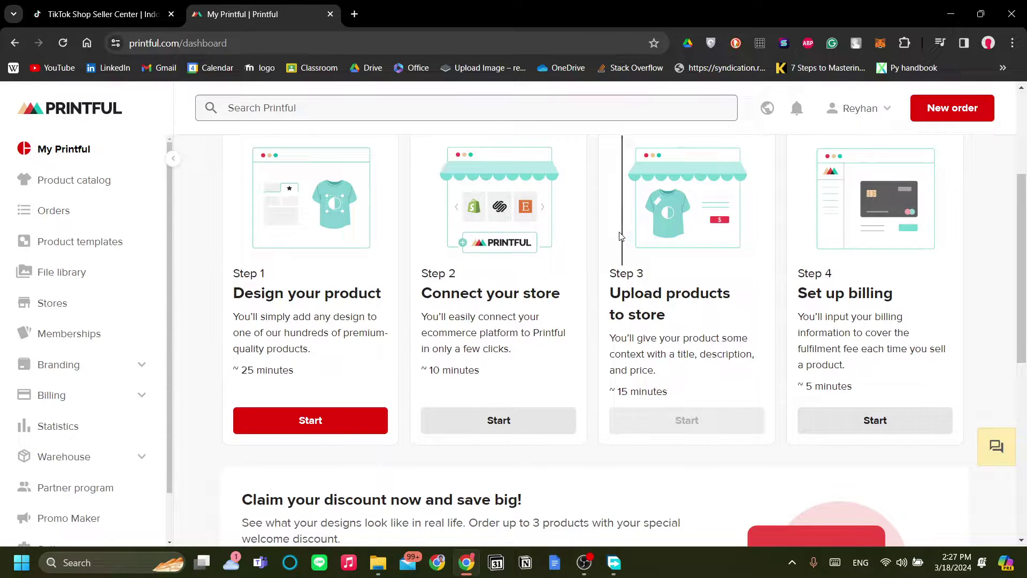
{"action": "scroll", "coordinate": [716, 257], "scroll_direction": "down", "scroll_amount": 10}
{"action": "scroll", "coordinate": [715, 257], "scroll_direction": "up", "scroll_amount": 11}
{"action": "scroll", "coordinate": [716, 256], "scroll_direction": "up", "scroll_amount": 3}
{"action": "scroll", "coordinate": [655, 292], "scroll_direction": "down", "scroll_amount": 3}
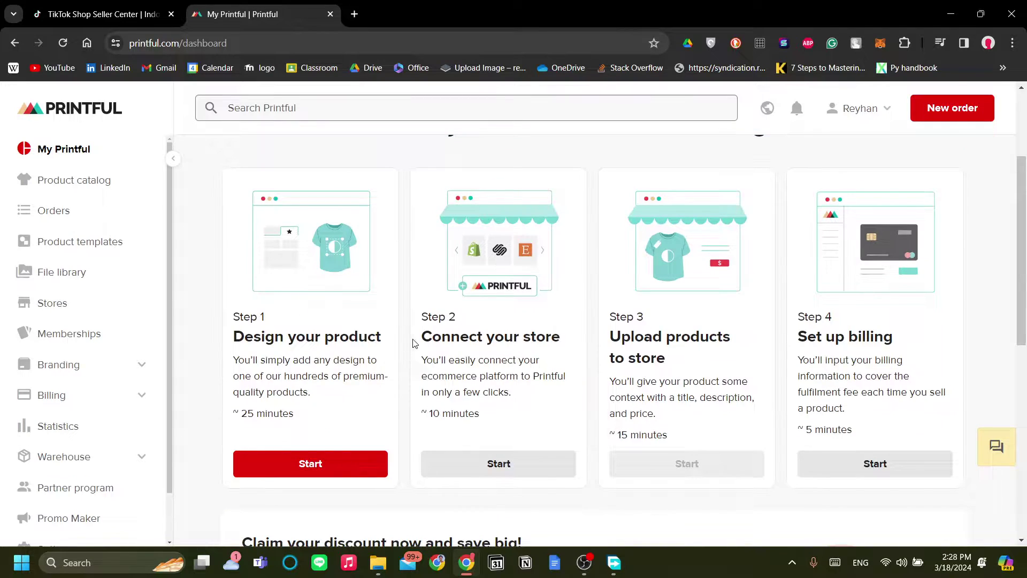
{"action": "left_click", "coordinate": [394, 343]}
- Start Step 1 and open Create new product, then close the product category picker
{"action": "left_click", "coordinate": [349, 466]}
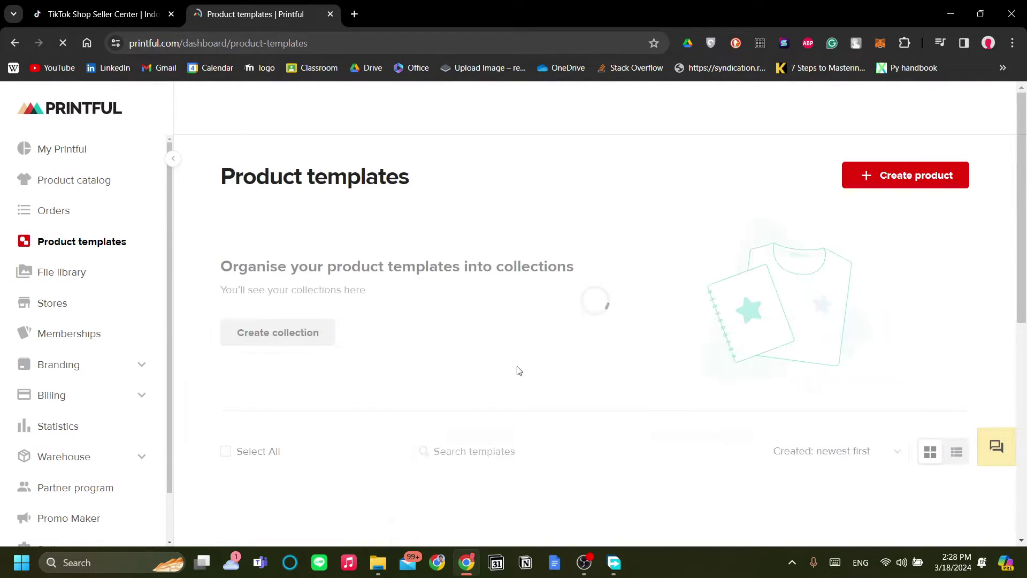
{"action": "scroll", "coordinate": [562, 371], "scroll_direction": "down", "scroll_amount": 3}
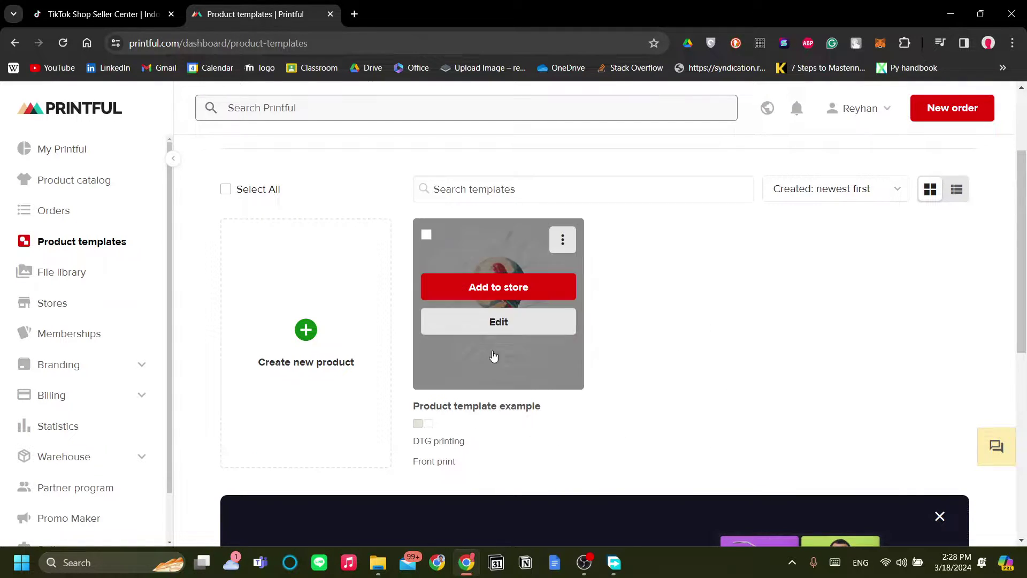
{"action": "mouse_move", "coordinate": [551, 374]}
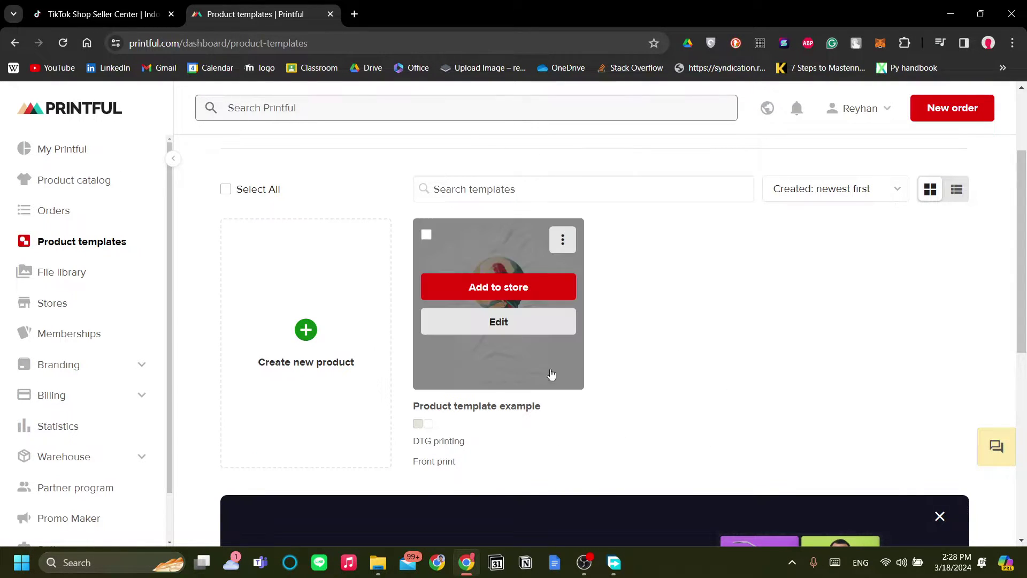
{"action": "left_click", "coordinate": [308, 330]}
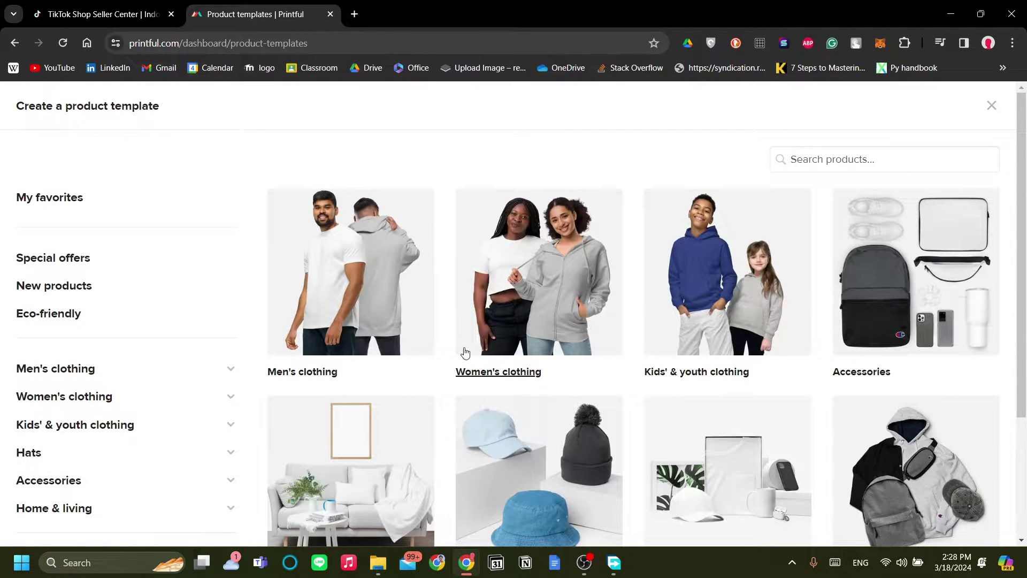
{"action": "scroll", "coordinate": [755, 344], "scroll_direction": "down", "scroll_amount": 3}
{"action": "scroll", "coordinate": [755, 344], "scroll_direction": "up", "scroll_amount": 3}
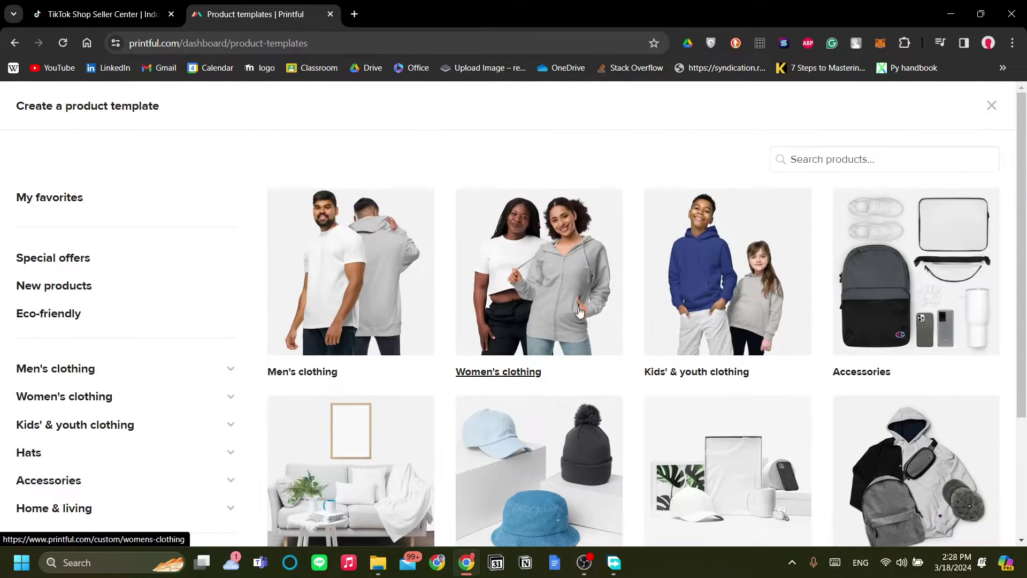
{"action": "left_click", "coordinate": [991, 108]}
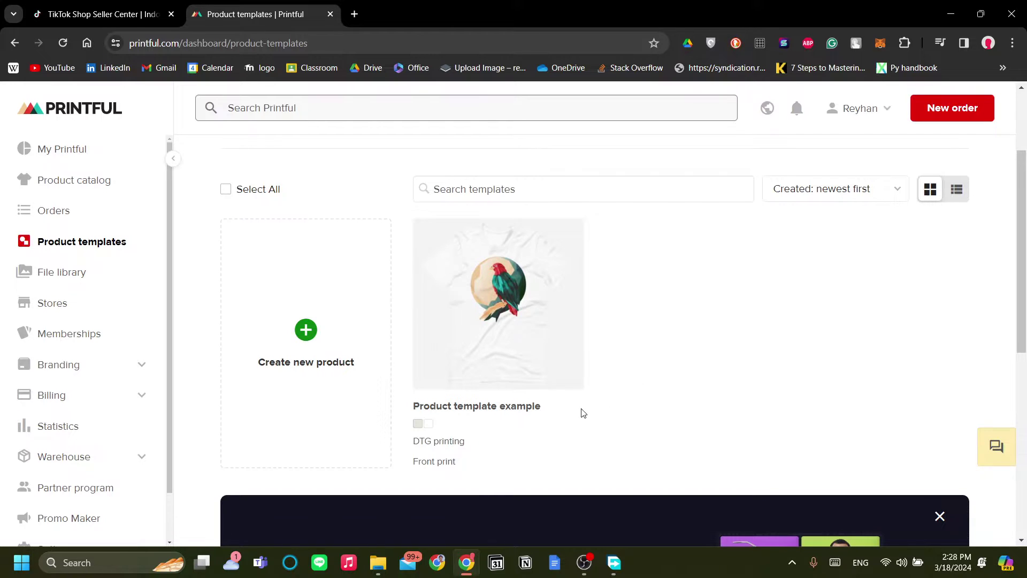
{"action": "mouse_move", "coordinate": [538, 380]}
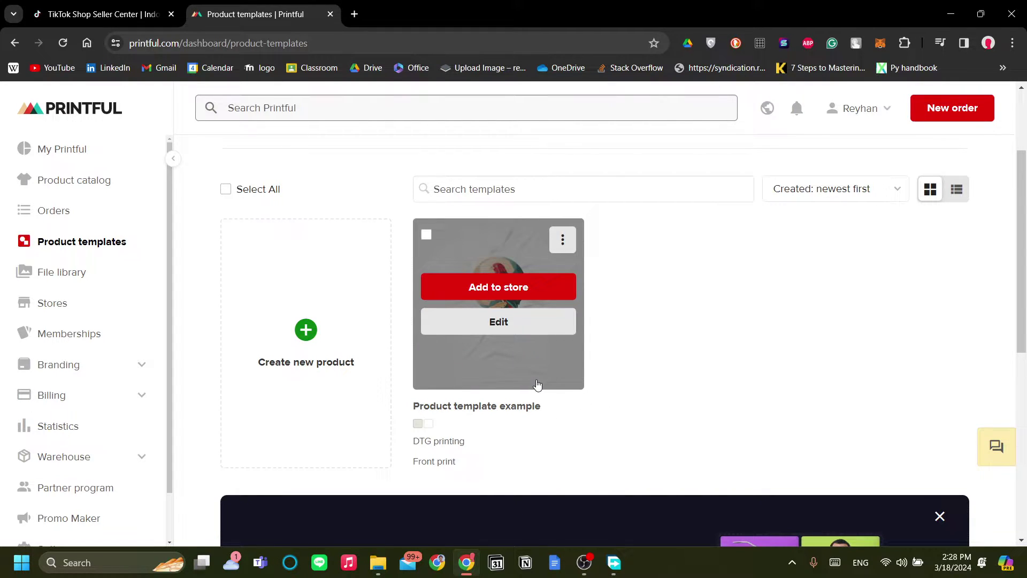
- Open the Product template example tee and review its price, DTG technique and placement
{"action": "left_click", "coordinate": [538, 384]}
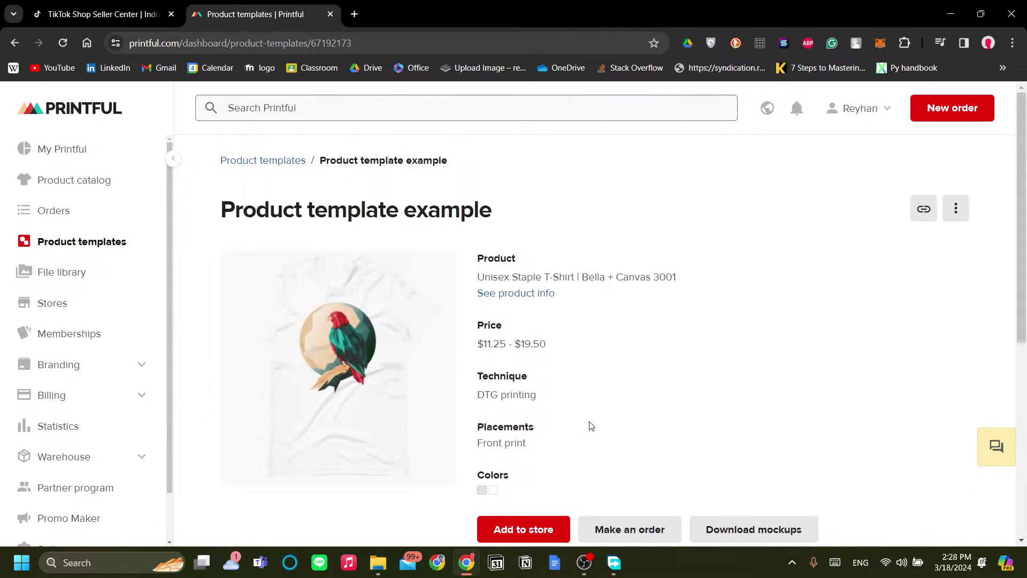
{"action": "scroll", "coordinate": [428, 400], "scroll_direction": "down", "scroll_amount": 3}
{"action": "scroll", "coordinate": [423, 394], "scroll_direction": "up", "scroll_amount": 2}
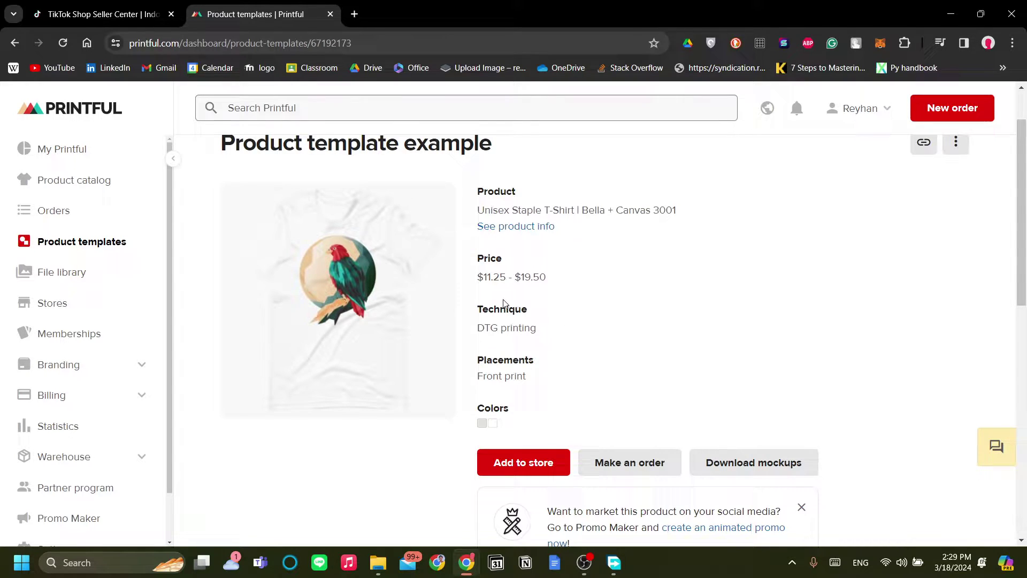
{"action": "scroll", "coordinate": [512, 352], "scroll_direction": "down", "scroll_amount": 1}
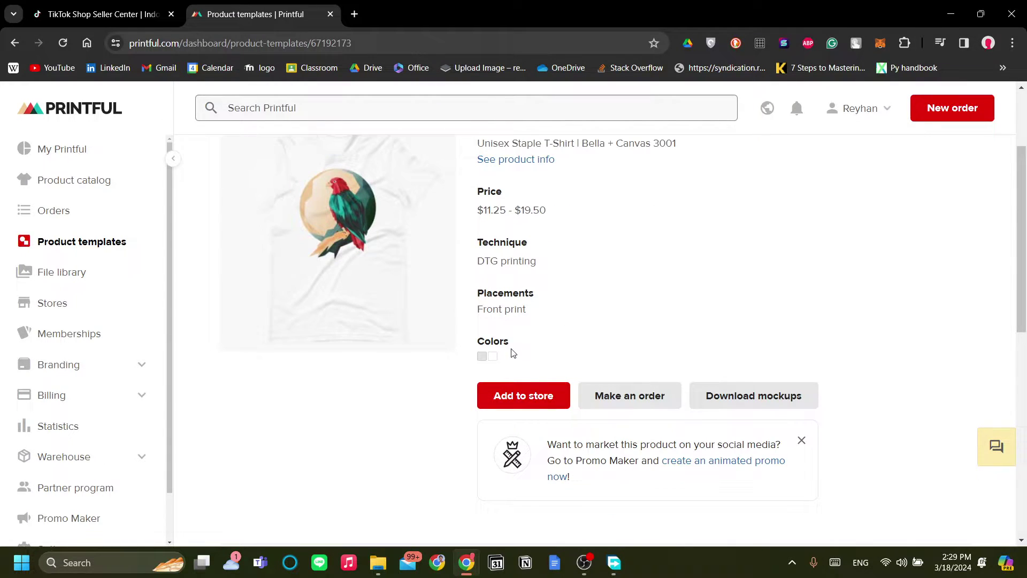
{"action": "scroll", "coordinate": [512, 351], "scroll_direction": "up", "scroll_amount": 1}
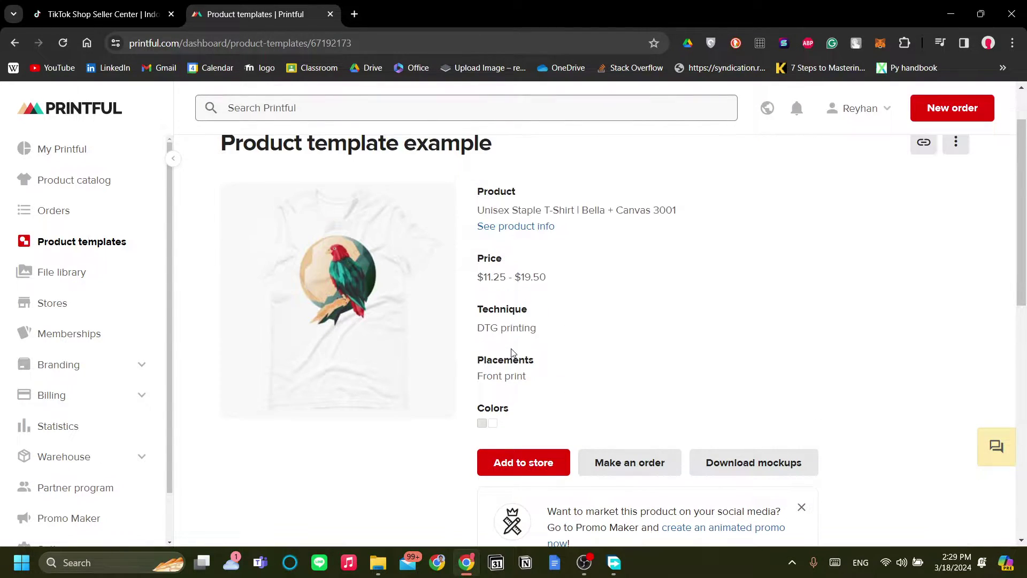
{"action": "scroll", "coordinate": [513, 353], "scroll_direction": "down", "scroll_amount": 2}
{"action": "scroll", "coordinate": [513, 353], "scroll_direction": "up", "scroll_amount": 1}
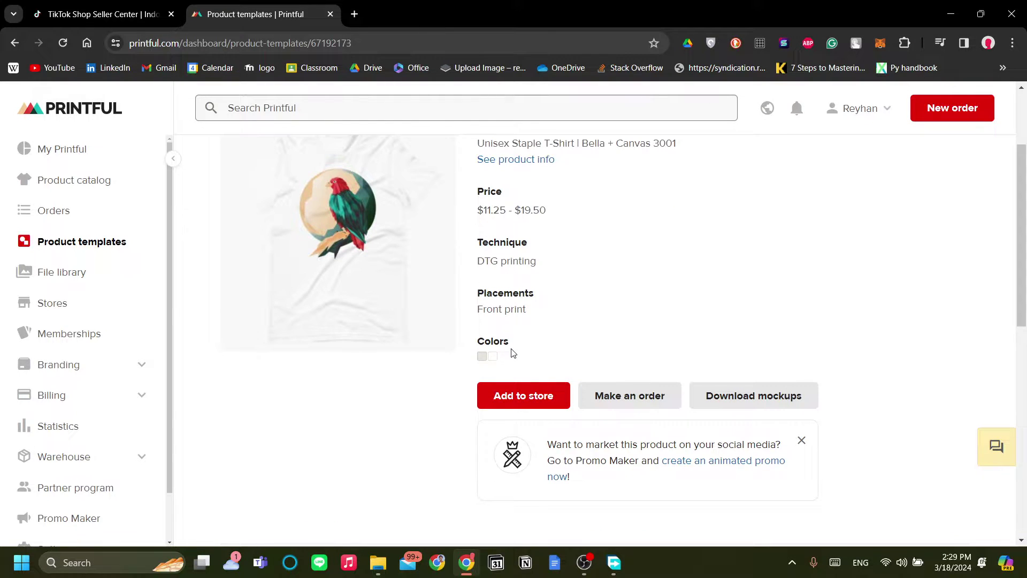
{"action": "scroll", "coordinate": [535, 358], "scroll_direction": "down", "scroll_amount": 1}
{"action": "scroll", "coordinate": [616, 380], "scroll_direction": "up", "scroll_amount": 1}
{"action": "scroll", "coordinate": [637, 392], "scroll_direction": "up", "scroll_amount": 2}
{"action": "scroll", "coordinate": [647, 390], "scroll_direction": "down", "scroll_amount": 2}
{"action": "scroll", "coordinate": [664, 388], "scroll_direction": "up", "scroll_amount": 1}
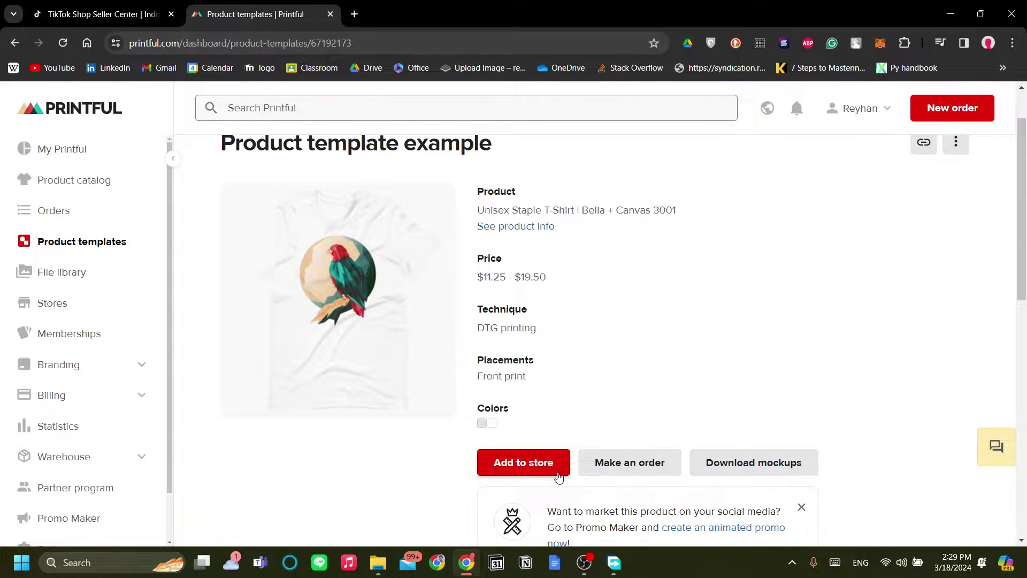
{"action": "scroll", "coordinate": [619, 385], "scroll_direction": "up", "scroll_amount": 1}
{"action": "scroll", "coordinate": [619, 381], "scroll_direction": "down", "scroll_amount": 1}
{"action": "scroll", "coordinate": [488, 327], "scroll_direction": "up", "scroll_amount": 1}
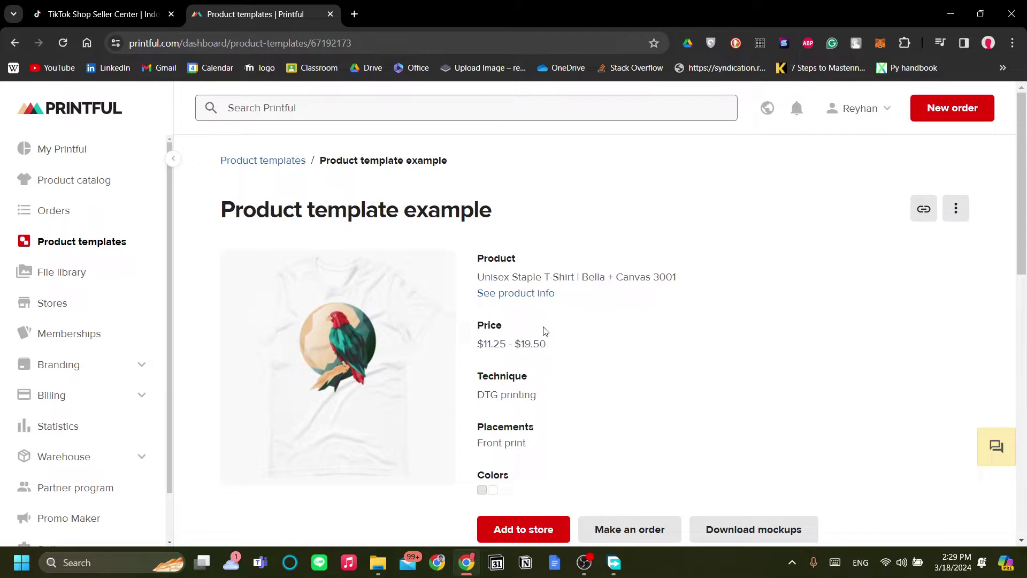
{"action": "scroll", "coordinate": [545, 330], "scroll_direction": "down", "scroll_amount": 1}
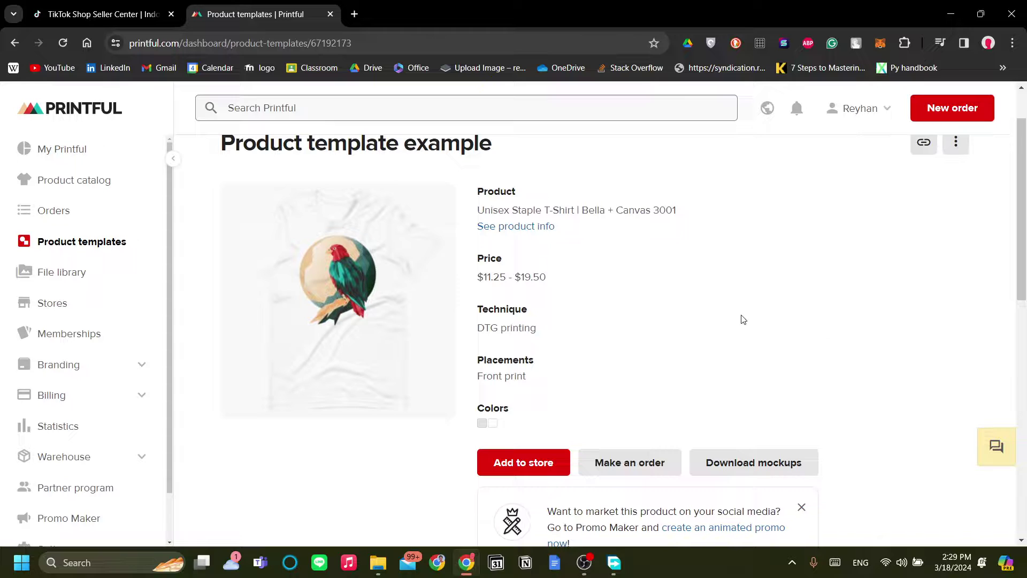
{"action": "scroll", "coordinate": [639, 363], "scroll_direction": "down", "scroll_amount": 1}
{"action": "scroll", "coordinate": [639, 364], "scroll_direction": "up", "scroll_amount": 1}
{"action": "scroll", "coordinate": [634, 374], "scroll_direction": "down", "scroll_amount": 1}
{"action": "scroll", "coordinate": [624, 367], "scroll_direction": "up", "scroll_amount": 1}
- Try adding the tee to a store, then follow the No store connected notice to Stores
{"action": "left_click", "coordinate": [550, 461]}
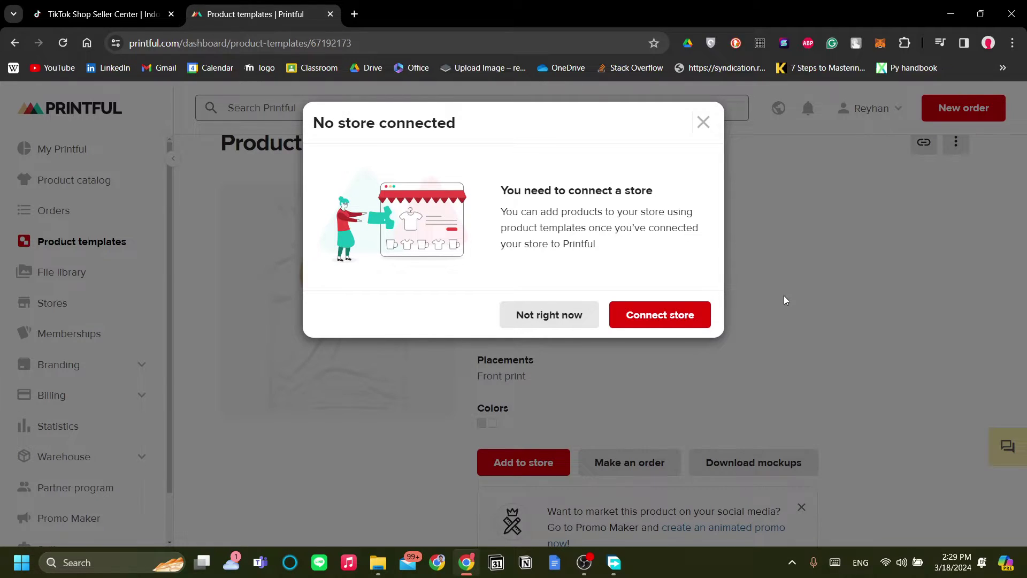
{"action": "left_click", "coordinate": [664, 319]}
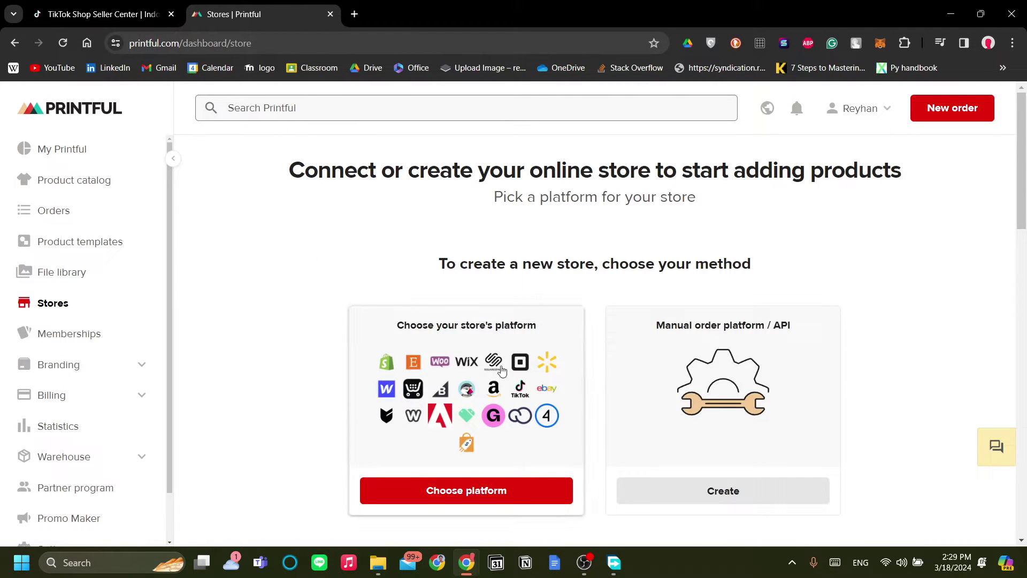
{"action": "scroll", "coordinate": [560, 372], "scroll_direction": "down", "scroll_amount": 1}
{"action": "scroll", "coordinate": [560, 371], "scroll_direction": "down", "scroll_amount": 1}
{"action": "scroll", "coordinate": [566, 377], "scroll_direction": "up", "scroll_amount": 2}
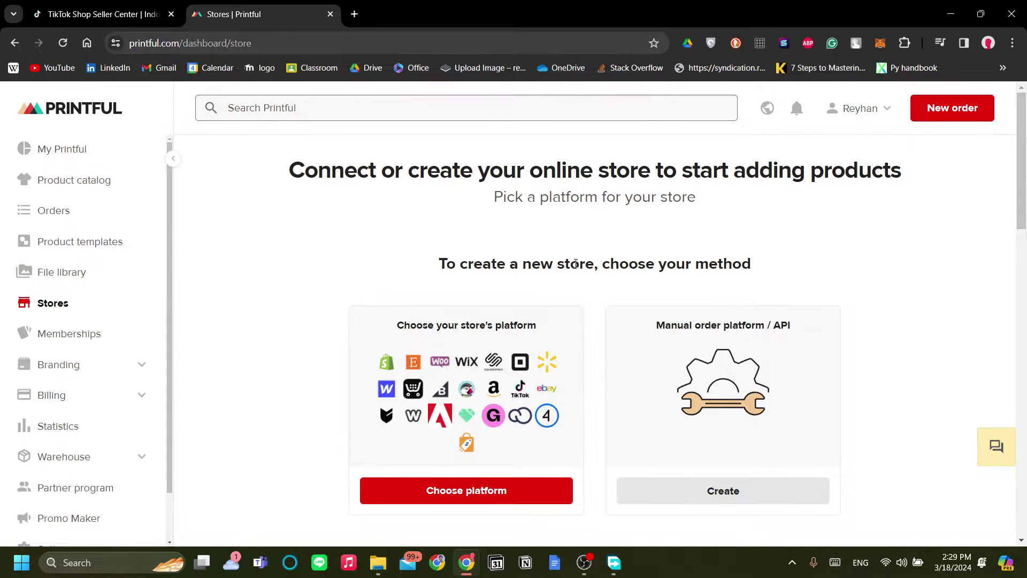
{"action": "scroll", "coordinate": [600, 335], "scroll_direction": "down", "scroll_amount": 1}
{"action": "scroll", "coordinate": [589, 439], "scroll_direction": "up", "scroll_amount": 1}
{"action": "scroll", "coordinate": [599, 413], "scroll_direction": "down", "scroll_amount": 1}
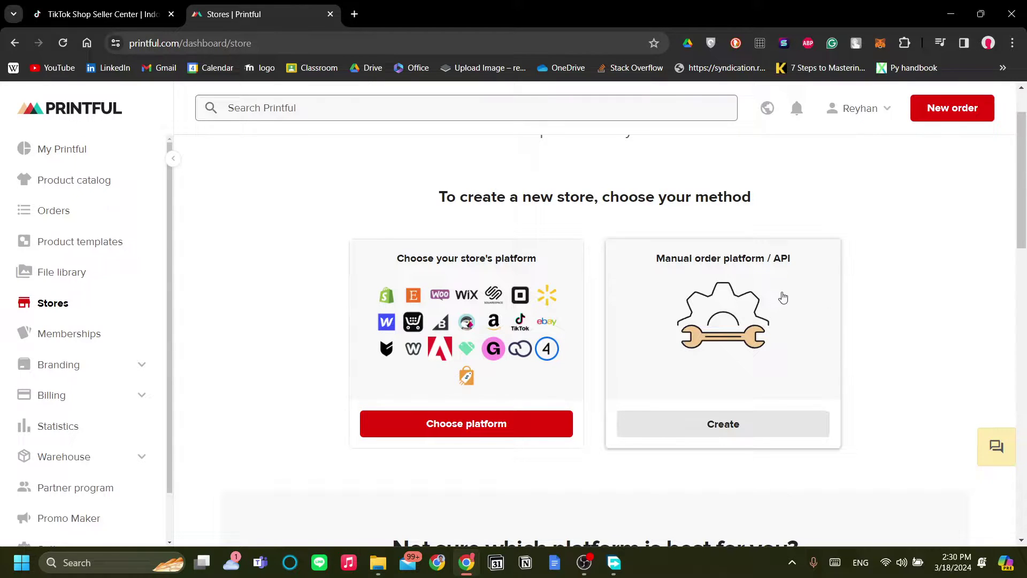
{"action": "scroll", "coordinate": [761, 302], "scroll_direction": "up", "scroll_amount": 2}
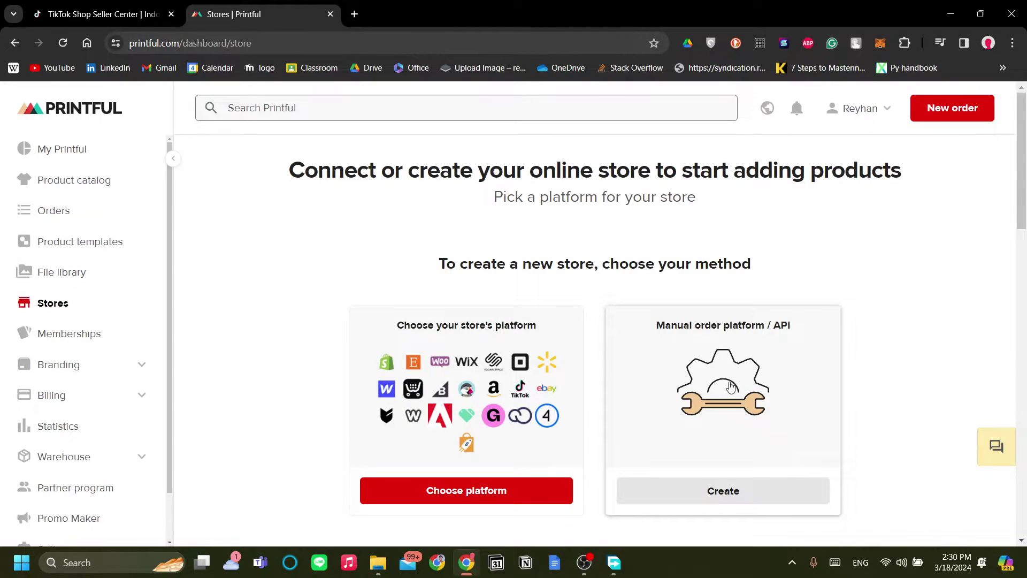
{"action": "scroll", "coordinate": [730, 386], "scroll_direction": "down", "scroll_amount": 2}
{"action": "scroll", "coordinate": [716, 390], "scroll_direction": "up", "scroll_amount": 1}
{"action": "scroll", "coordinate": [715, 388], "scroll_direction": "up", "scroll_amount": 1}
{"action": "scroll", "coordinate": [713, 390], "scroll_direction": "down", "scroll_amount": 4}
{"action": "scroll", "coordinate": [713, 394], "scroll_direction": "up", "scroll_amount": 3}
{"action": "scroll", "coordinate": [715, 395], "scroll_direction": "up", "scroll_amount": 1}
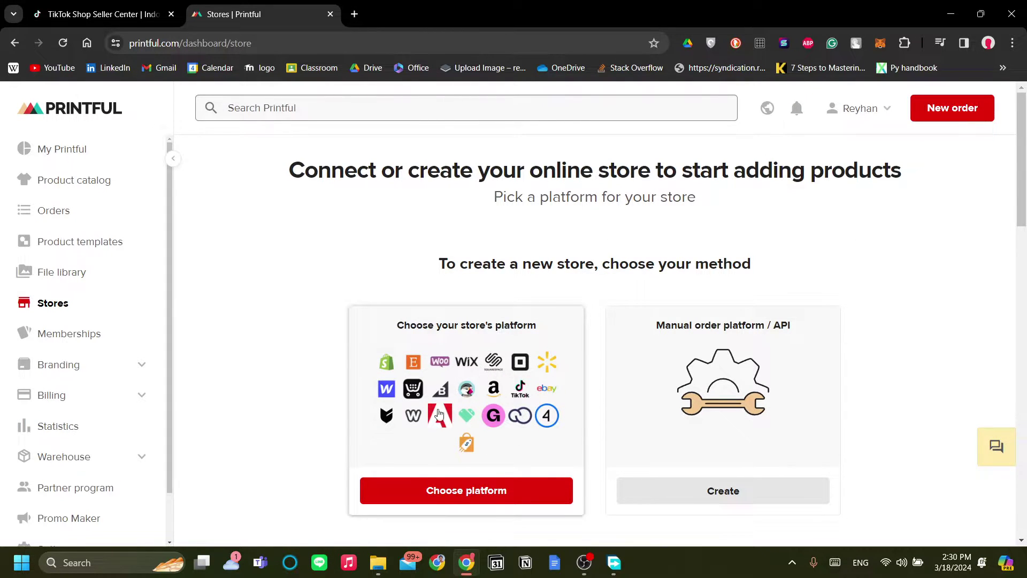
{"action": "scroll", "coordinate": [517, 433], "scroll_direction": "down", "scroll_amount": 1}
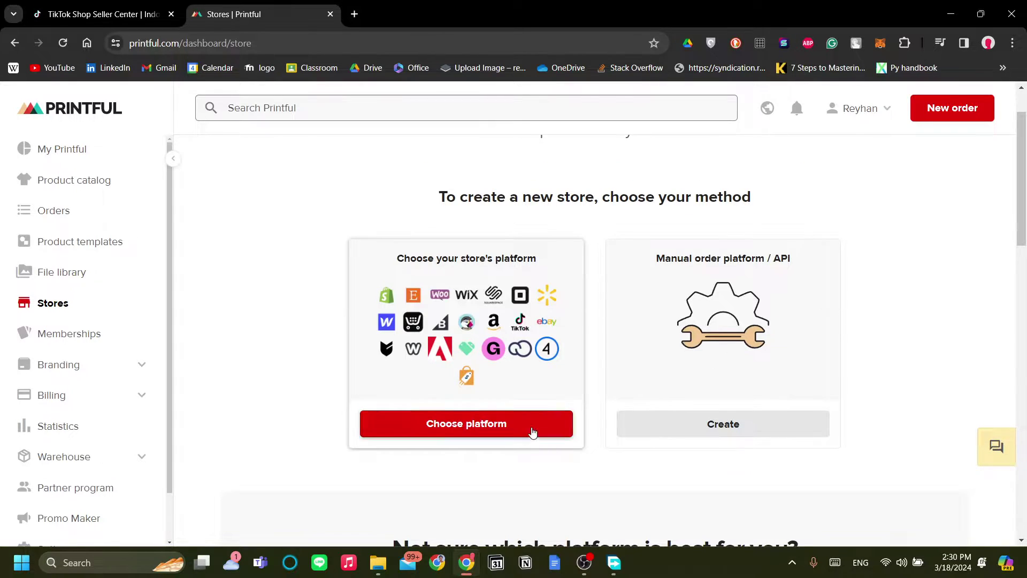
- Open Choose platform, scroll the platform grid to TikTok Shop and pick Connect
{"action": "left_click", "coordinate": [473, 426]}
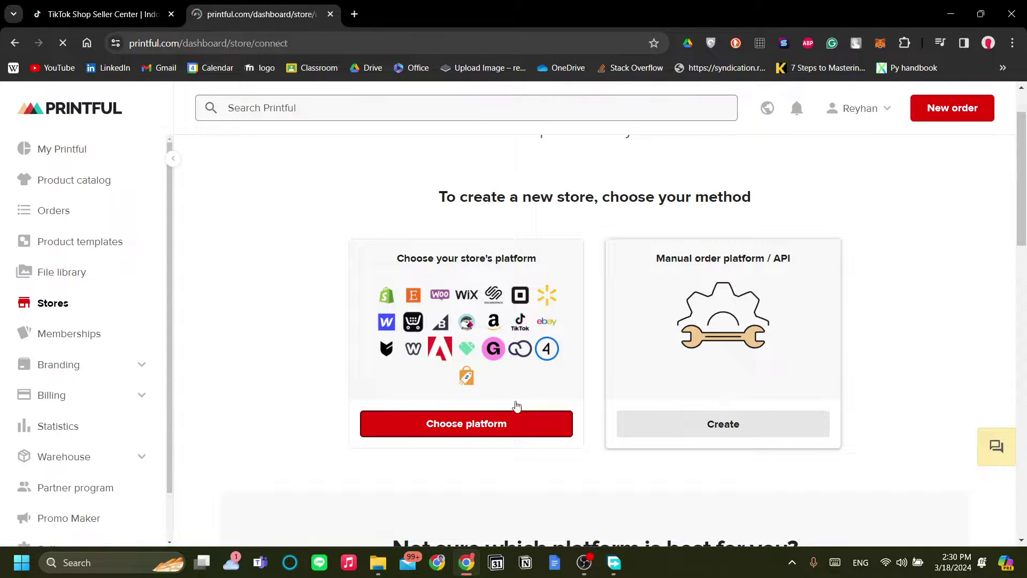
{"action": "scroll", "coordinate": [546, 293], "scroll_direction": "down", "scroll_amount": 6}
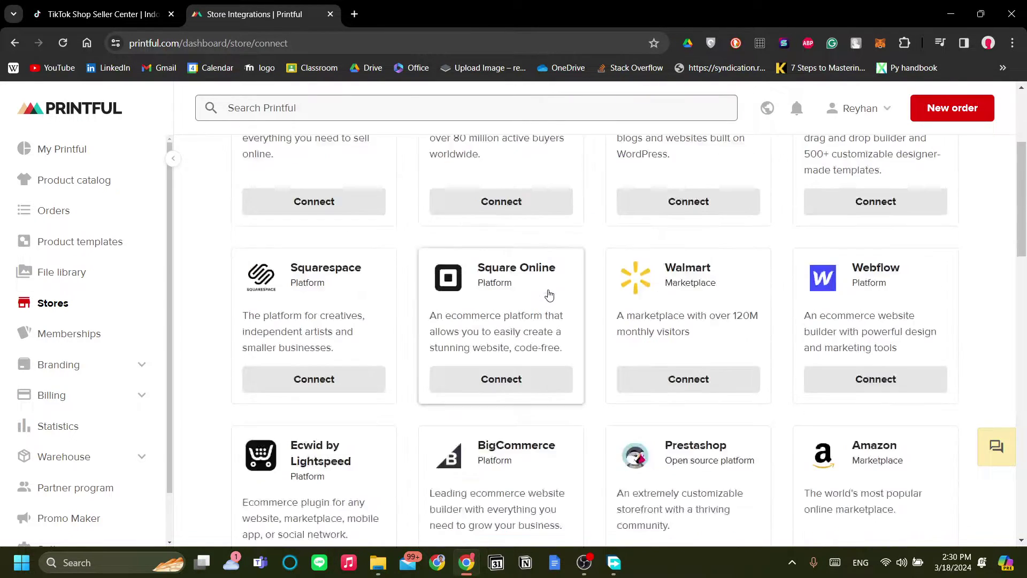
{"action": "scroll", "coordinate": [565, 289], "scroll_direction": "down", "scroll_amount": 2}
{"action": "scroll", "coordinate": [566, 290], "scroll_direction": "up", "scroll_amount": 6}
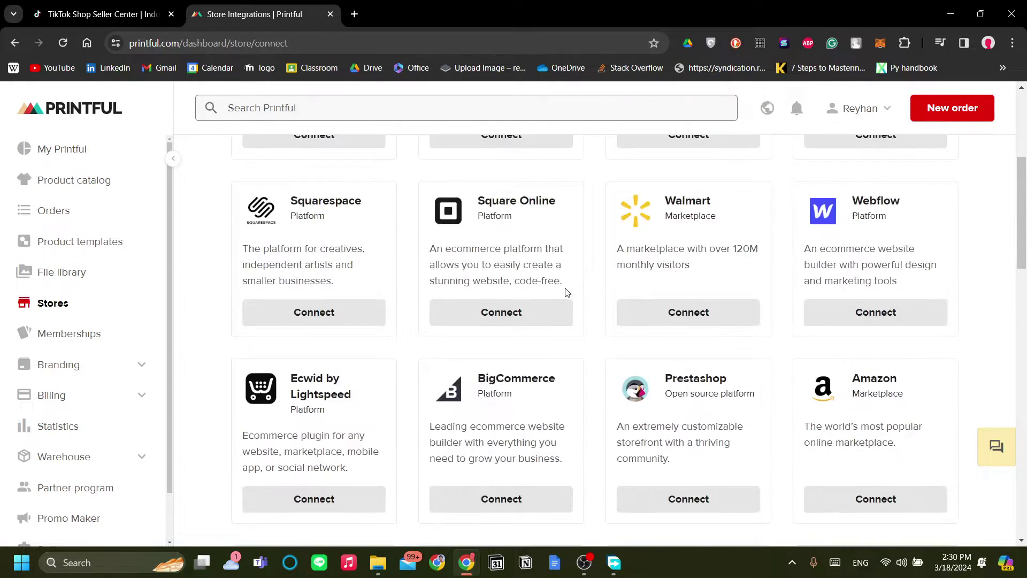
{"action": "scroll", "coordinate": [567, 292], "scroll_direction": "down", "scroll_amount": 9}
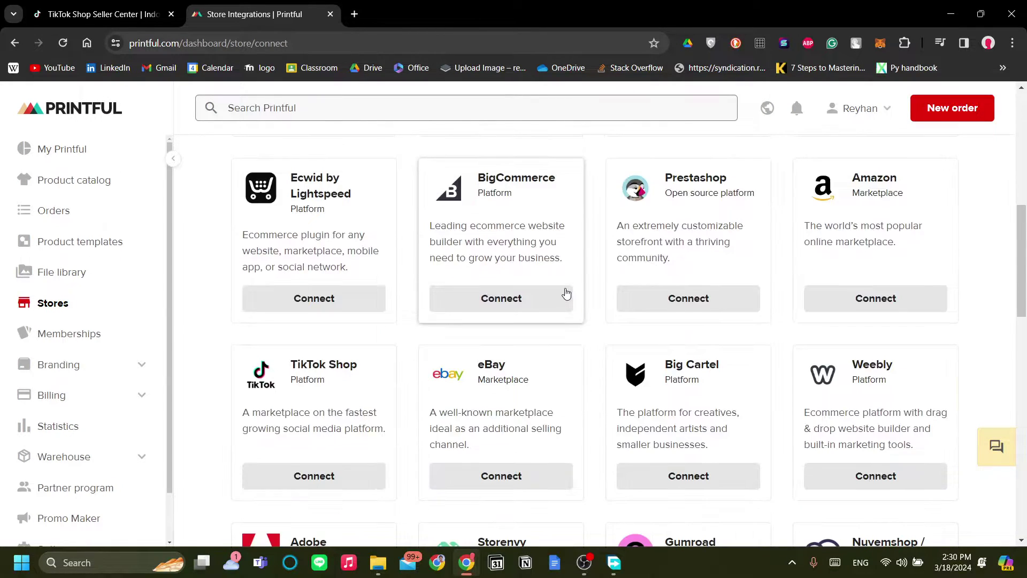
{"action": "scroll", "coordinate": [565, 291], "scroll_direction": "up", "scroll_amount": 2}
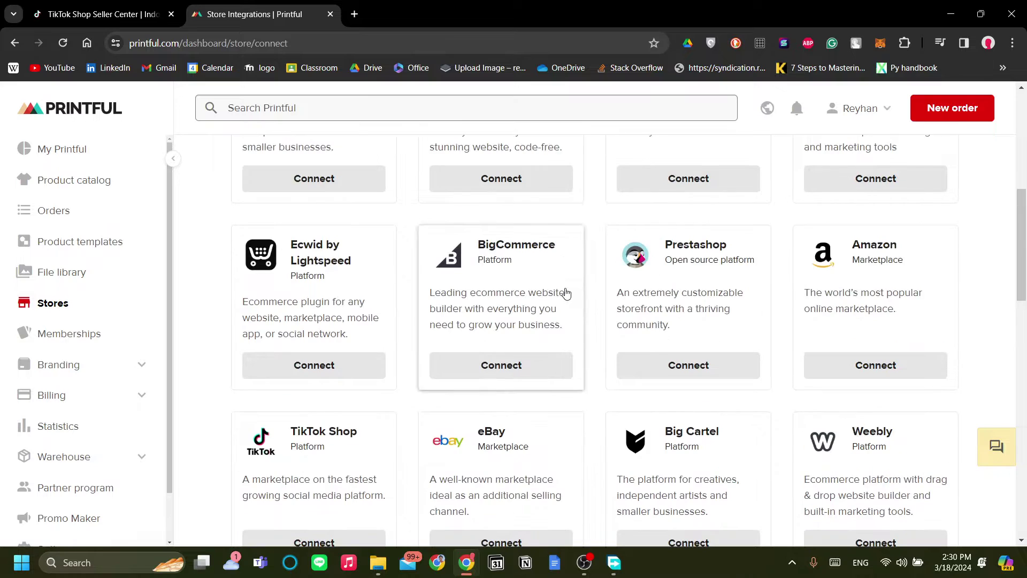
{"action": "scroll", "coordinate": [551, 343], "scroll_direction": "down", "scroll_amount": 1}
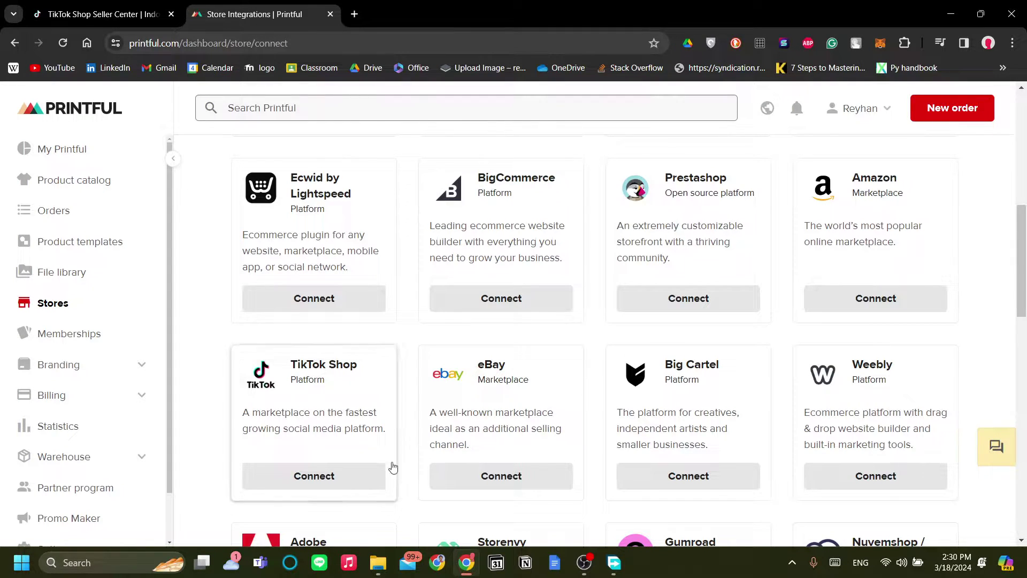
{"action": "scroll", "coordinate": [365, 497], "scroll_direction": "down", "scroll_amount": 1}
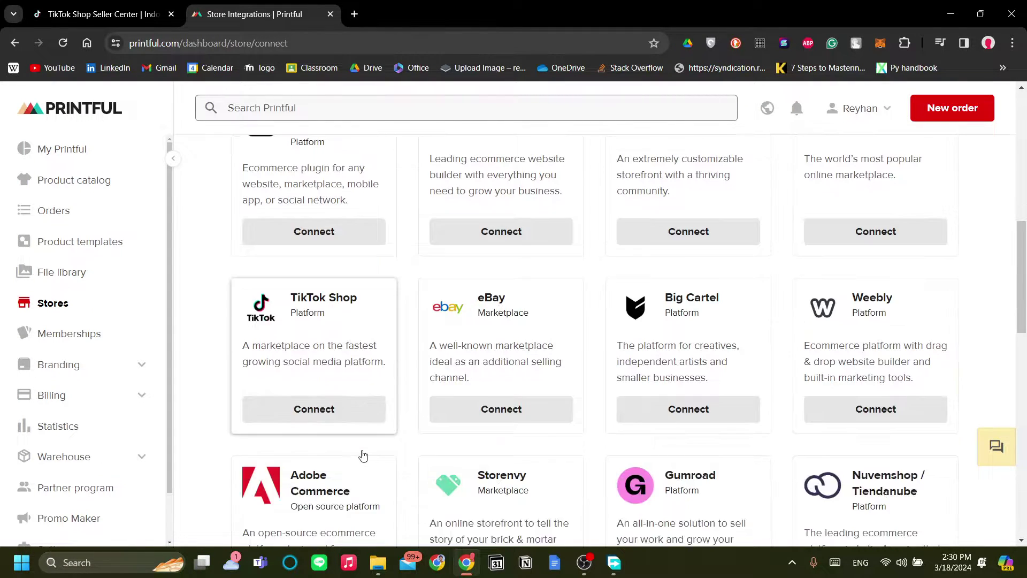
{"action": "left_click", "coordinate": [320, 409]}
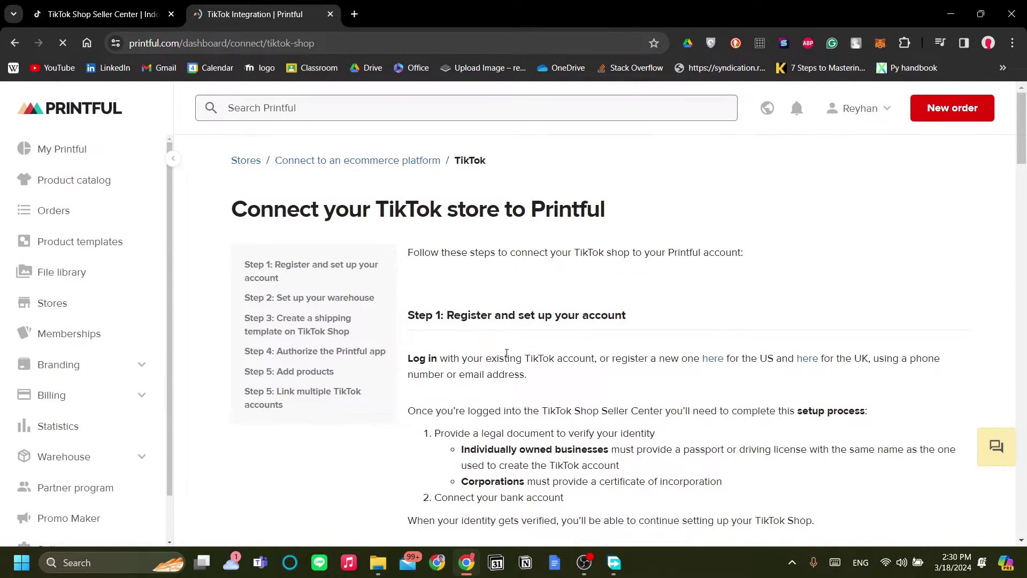
- Read the guide's login/registration sentence and Step 1 setup instructions, highlighting them
{"action": "scroll", "coordinate": [525, 352], "scroll_direction": "down", "scroll_amount": 2}
{"action": "scroll", "coordinate": [525, 348], "scroll_direction": "up", "scroll_amount": 2}
{"action": "scroll", "coordinate": [525, 322], "scroll_direction": "down", "scroll_amount": 1}
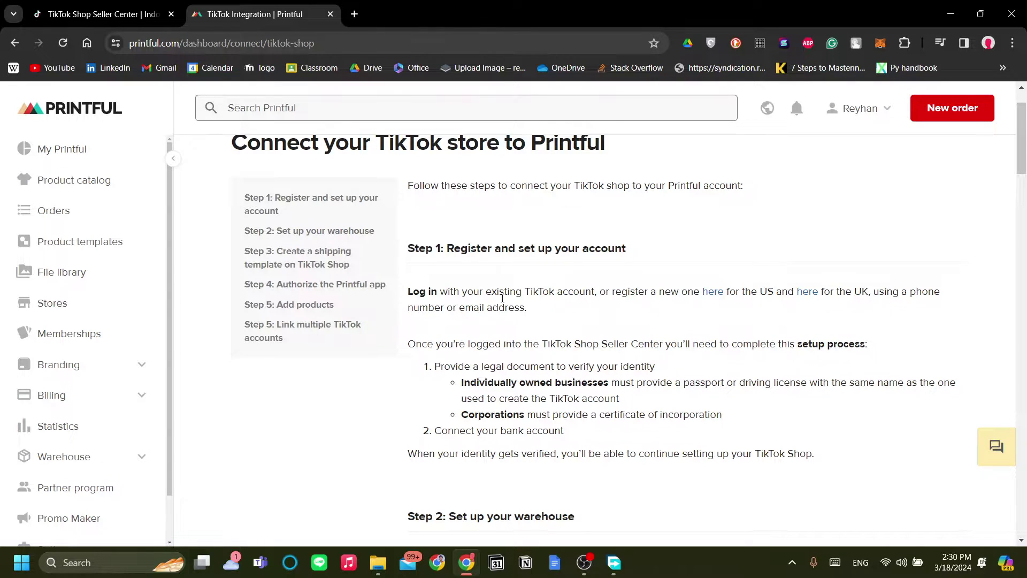
{"action": "left_click_drag", "start_coordinate": [586, 291], "coordinate": [631, 330]}
{"action": "left_click", "coordinate": [629, 338]}
{"action": "scroll", "coordinate": [628, 338], "scroll_direction": "down", "scroll_amount": 1}
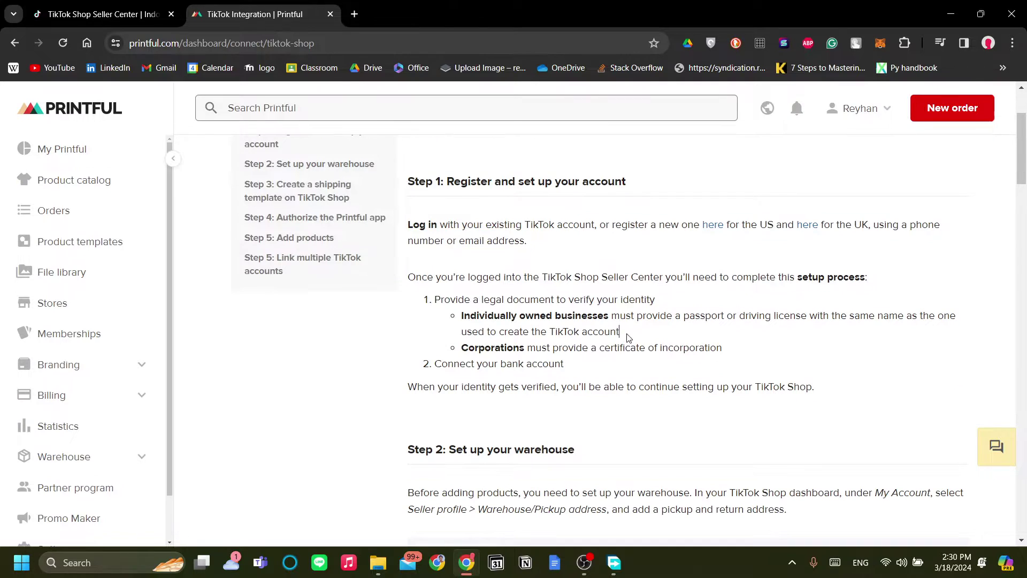
{"action": "left_click_drag", "start_coordinate": [413, 223], "coordinate": [588, 374]}
{"action": "left_click_drag", "start_coordinate": [814, 386], "coordinate": [419, 225]}
{"action": "left_click", "coordinate": [643, 245]}
- Glance at Seller Center, then scroll the Printful guide down to Step 2's warehouse setup
{"action": "scroll", "coordinate": [638, 292], "scroll_direction": "down", "scroll_amount": 2}
{"action": "scroll", "coordinate": [638, 291], "scroll_direction": "up", "scroll_amount": 1}
{"action": "left_click", "coordinate": [128, 15]}
{"action": "left_click", "coordinate": [251, 14]}
{"action": "scroll", "coordinate": [616, 353], "scroll_direction": "down", "scroll_amount": 2}
{"action": "scroll", "coordinate": [616, 353], "scroll_direction": "down", "scroll_amount": 1}
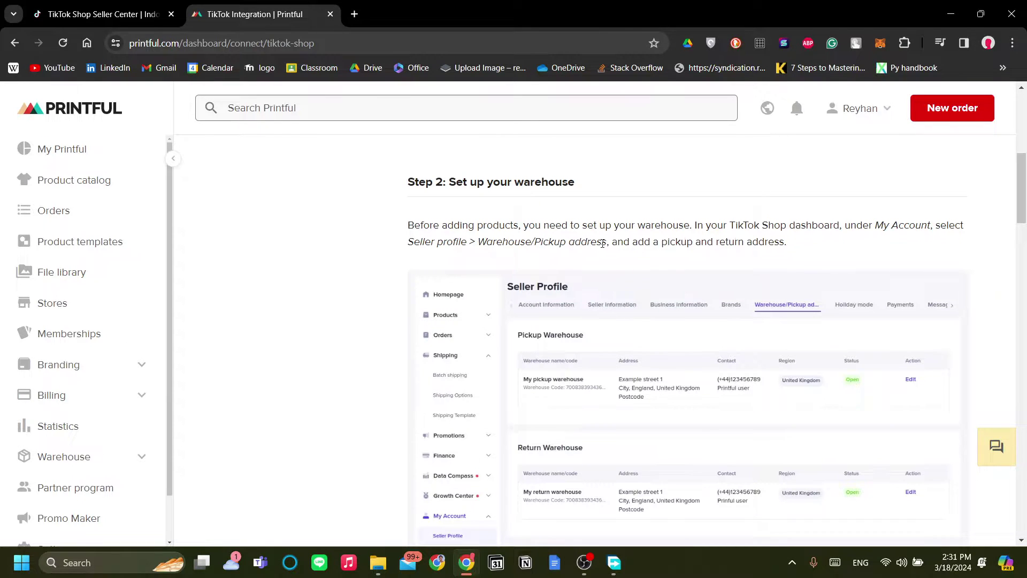
{"action": "scroll", "coordinate": [622, 275], "scroll_direction": "down", "scroll_amount": 9}
{"action": "scroll", "coordinate": [622, 275], "scroll_direction": "up", "scroll_amount": 14}
{"action": "scroll", "coordinate": [622, 275], "scroll_direction": "up", "scroll_amount": 2}
{"action": "scroll", "coordinate": [622, 275], "scroll_direction": "down", "scroll_amount": 7}
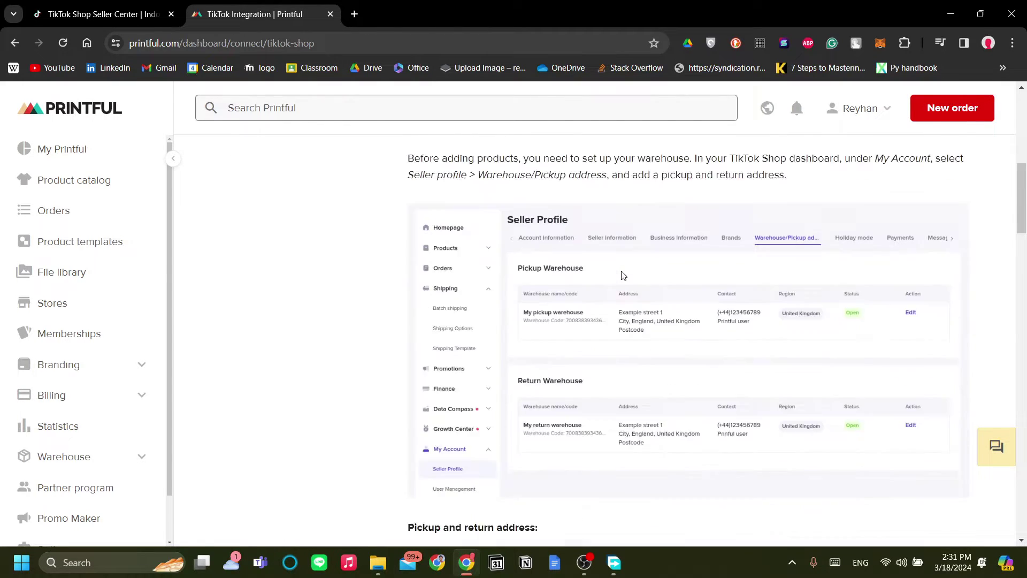
{"action": "scroll", "coordinate": [622, 275], "scroll_direction": "up", "scroll_amount": 1}
{"action": "scroll", "coordinate": [622, 275], "scroll_direction": "down", "scroll_amount": 1}
{"action": "scroll", "coordinate": [635, 411], "scroll_direction": "up", "scroll_amount": 1}
{"action": "scroll", "coordinate": [633, 387], "scroll_direction": "down", "scroll_amount": 3}
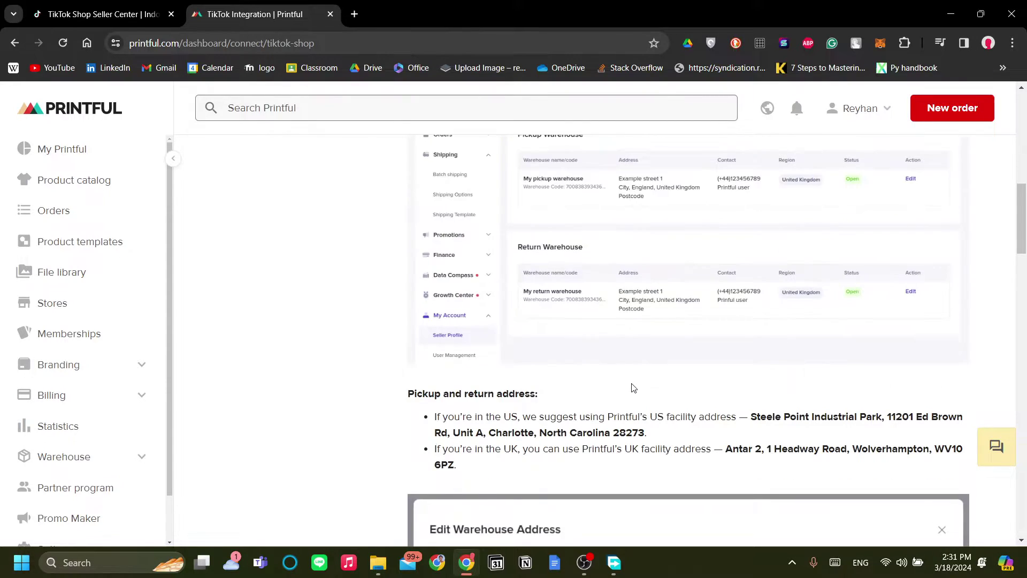
{"action": "scroll", "coordinate": [633, 387], "scroll_direction": "down", "scroll_amount": 1}
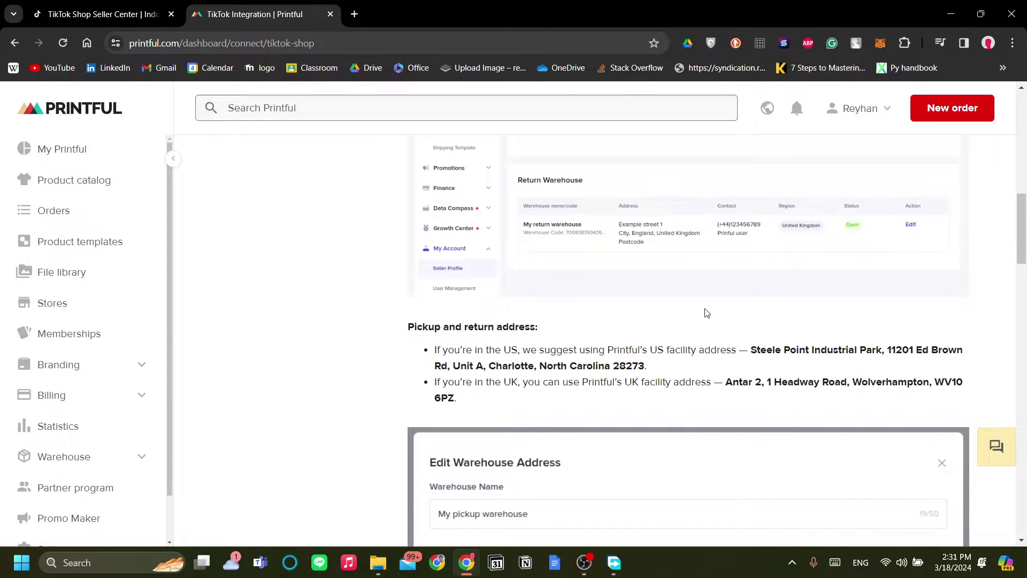
{"action": "scroll", "coordinate": [705, 313], "scroll_direction": "up", "scroll_amount": 2}
{"action": "scroll", "coordinate": [706, 313], "scroll_direction": "down", "scroll_amount": 2}
{"action": "left_click_drag", "start_coordinate": [749, 349], "coordinate": [819, 372]}
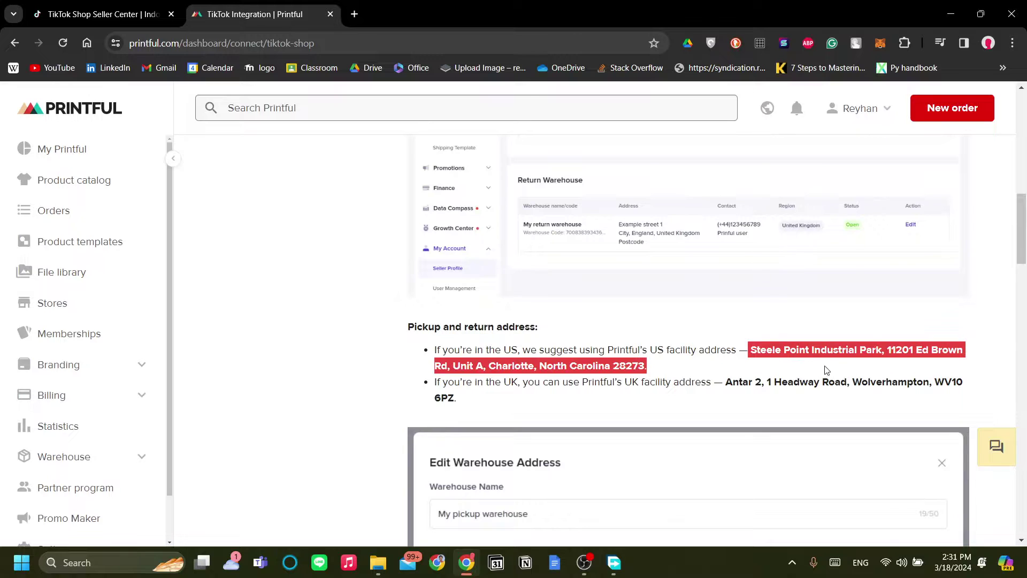
{"action": "left_click", "coordinate": [765, 364]}
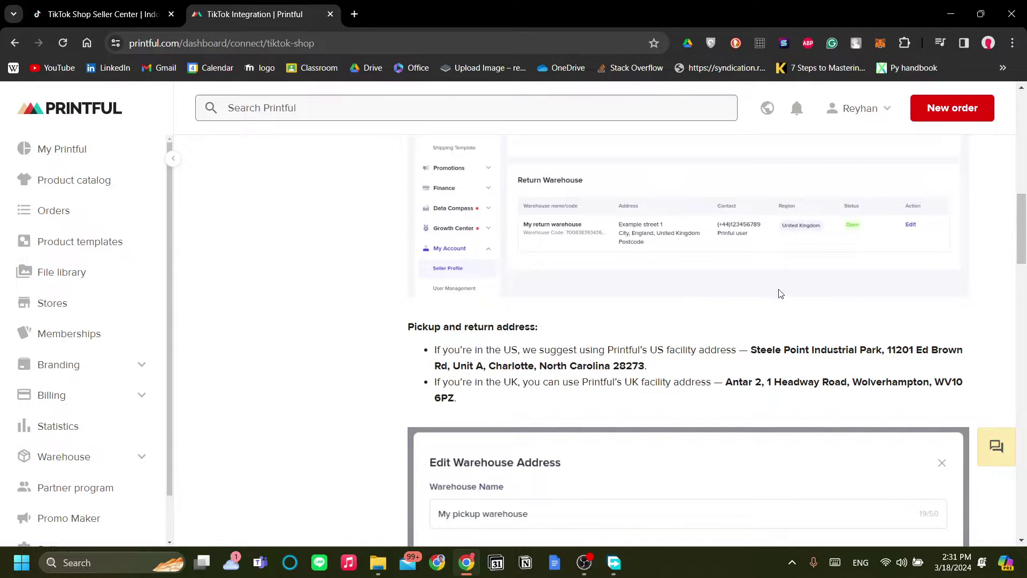
{"action": "scroll", "coordinate": [771, 355], "scroll_direction": "up", "scroll_amount": 2}
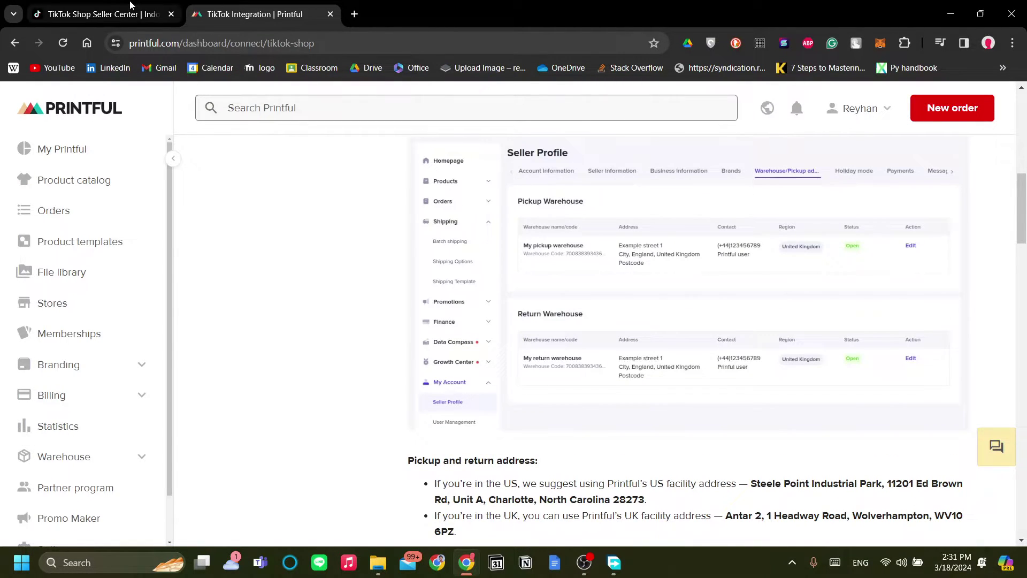
- Review the shop's Shipping Options page in TikTok Shop Seller Center
{"action": "left_click", "coordinate": [102, 14]}
{"action": "scroll", "coordinate": [110, 296], "scroll_direction": "up", "scroll_amount": 3}
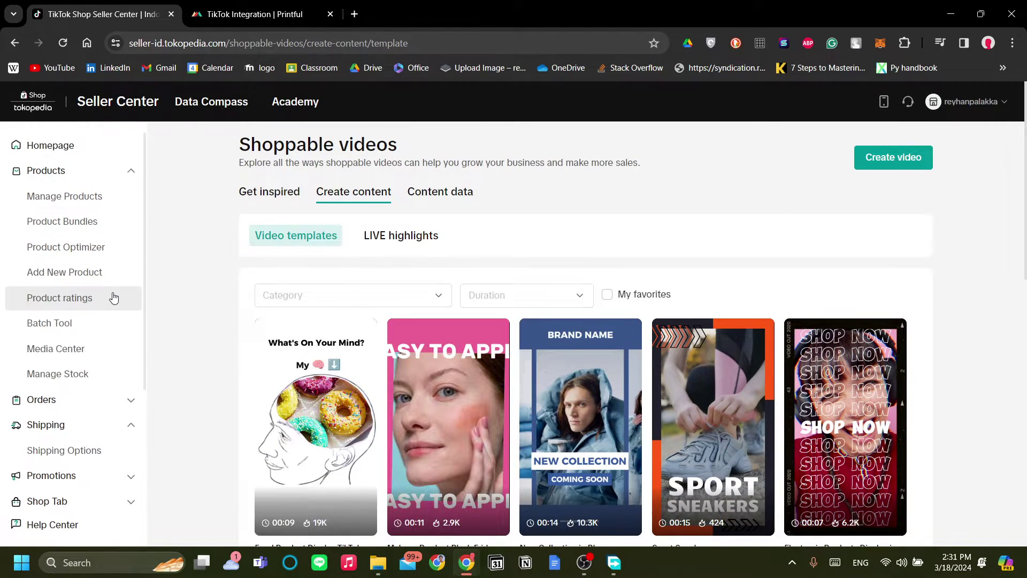
{"action": "scroll", "coordinate": [71, 233], "scroll_direction": "down", "scroll_amount": 4}
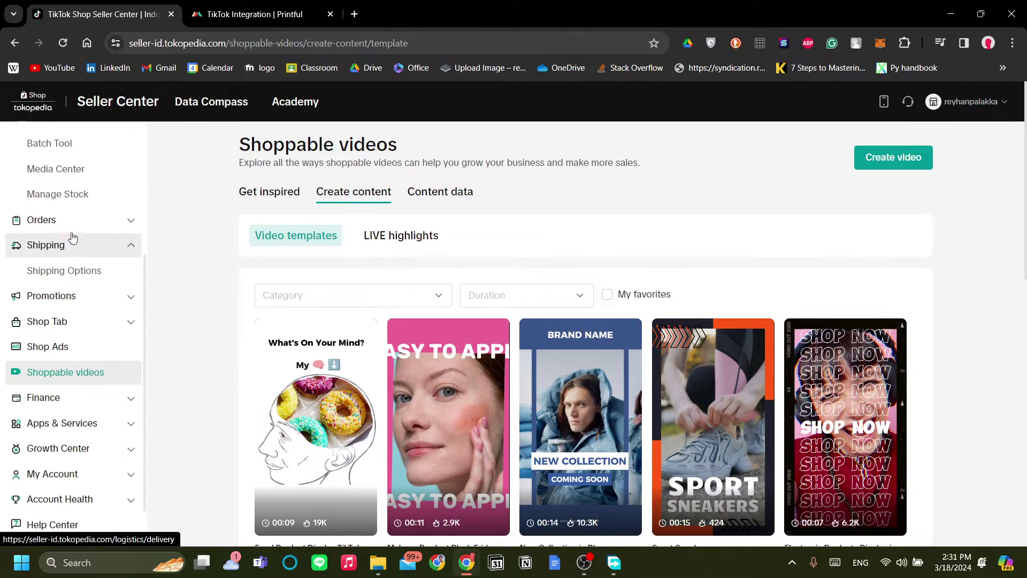
{"action": "left_click", "coordinate": [105, 273]}
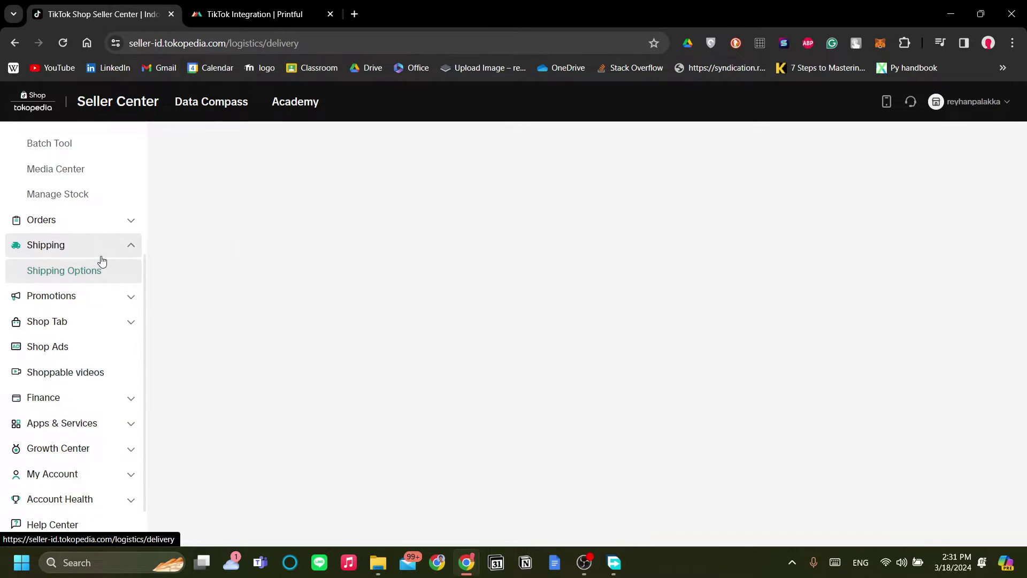
{"action": "scroll", "coordinate": [110, 326], "scroll_direction": "down", "scroll_amount": 4}
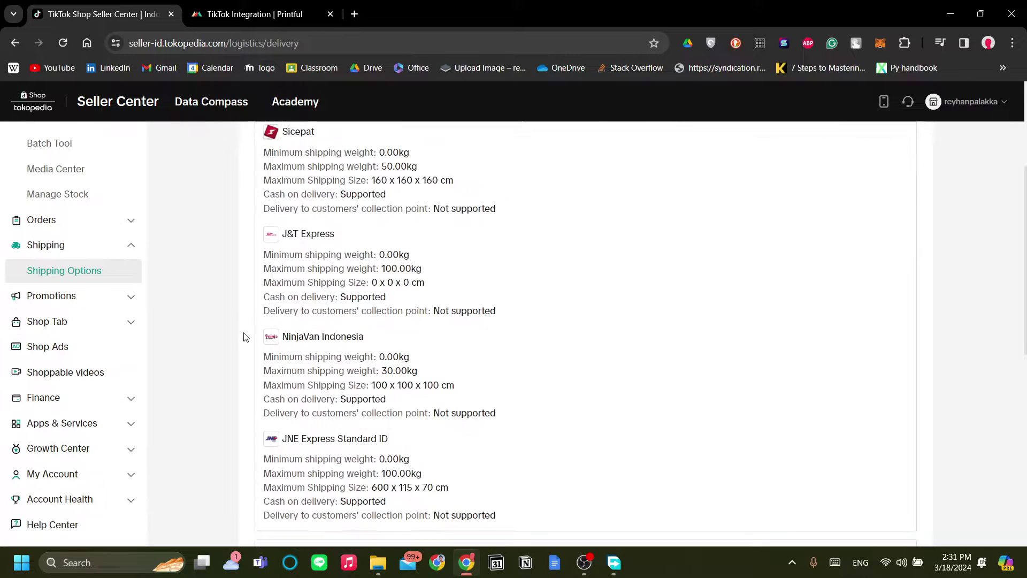
{"action": "scroll", "coordinate": [466, 347], "scroll_direction": "up", "scroll_amount": 4}
{"action": "scroll", "coordinate": [465, 337], "scroll_direction": "down", "scroll_amount": 10}
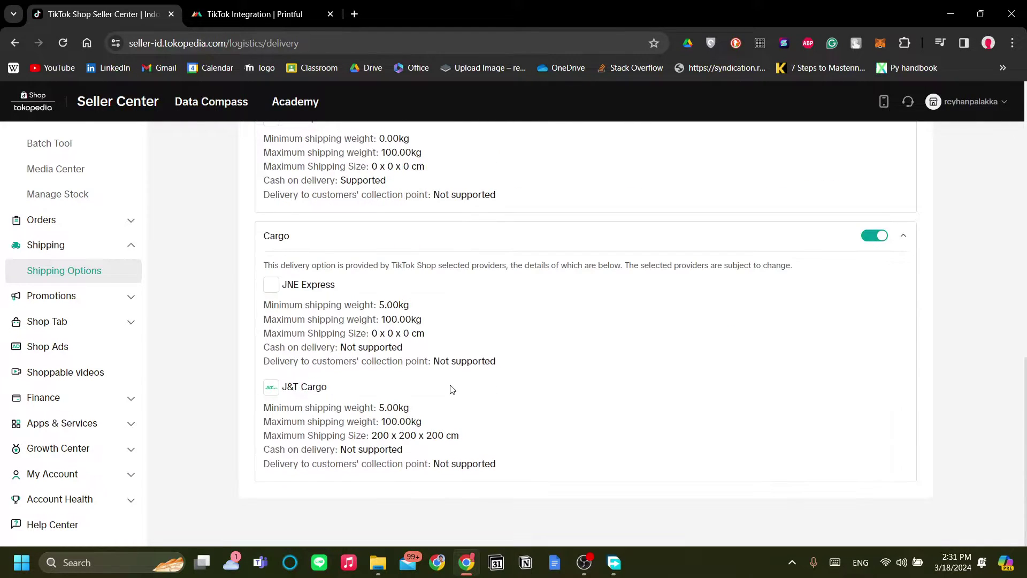
{"action": "scroll", "coordinate": [107, 314], "scroll_direction": "up", "scroll_amount": 3}
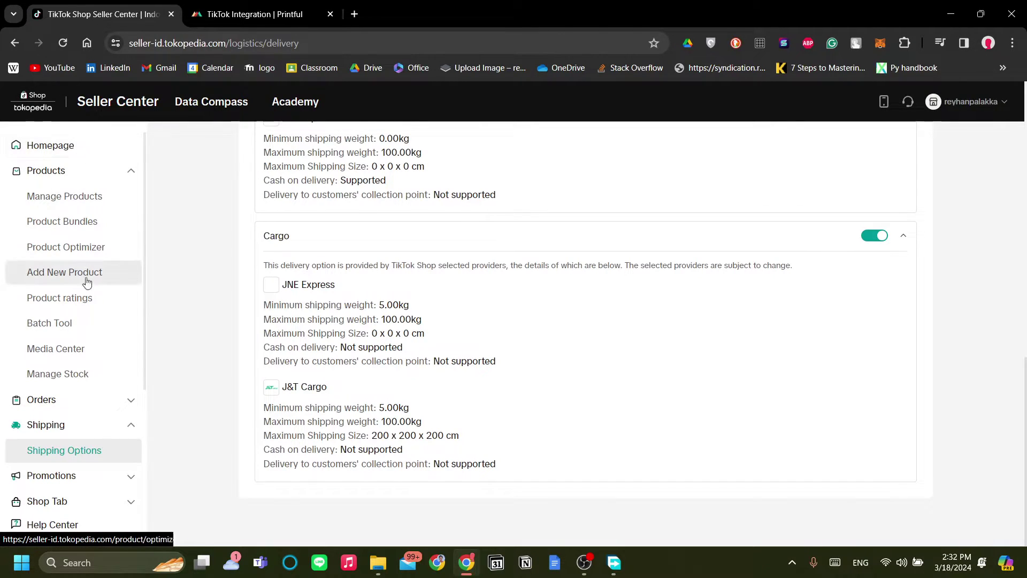
{"action": "scroll", "coordinate": [81, 337], "scroll_direction": "down", "scroll_amount": 3}
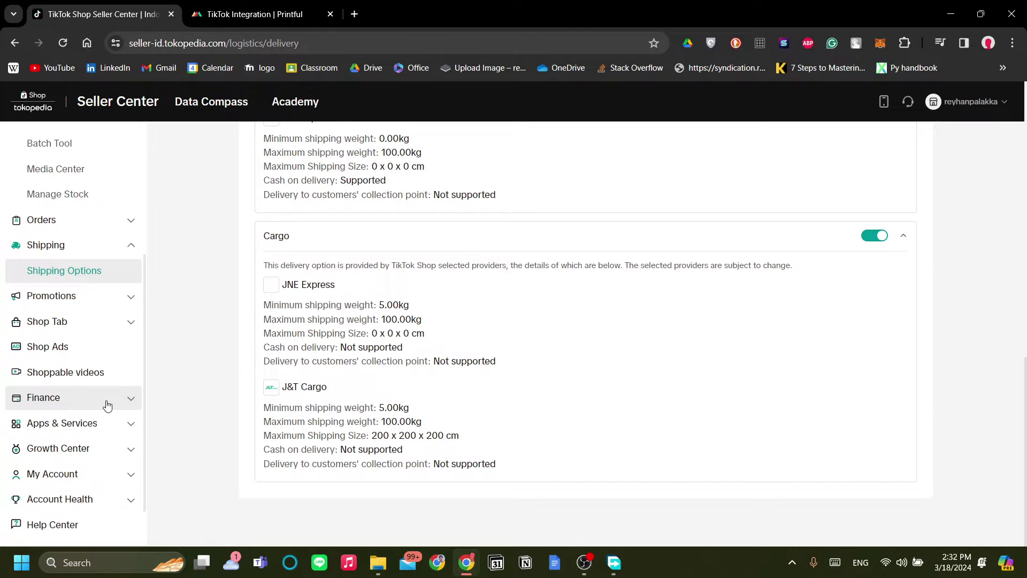
- Go to Account Settings and open the Warehouse Settings card
{"action": "key", "text": "alt+Left"}
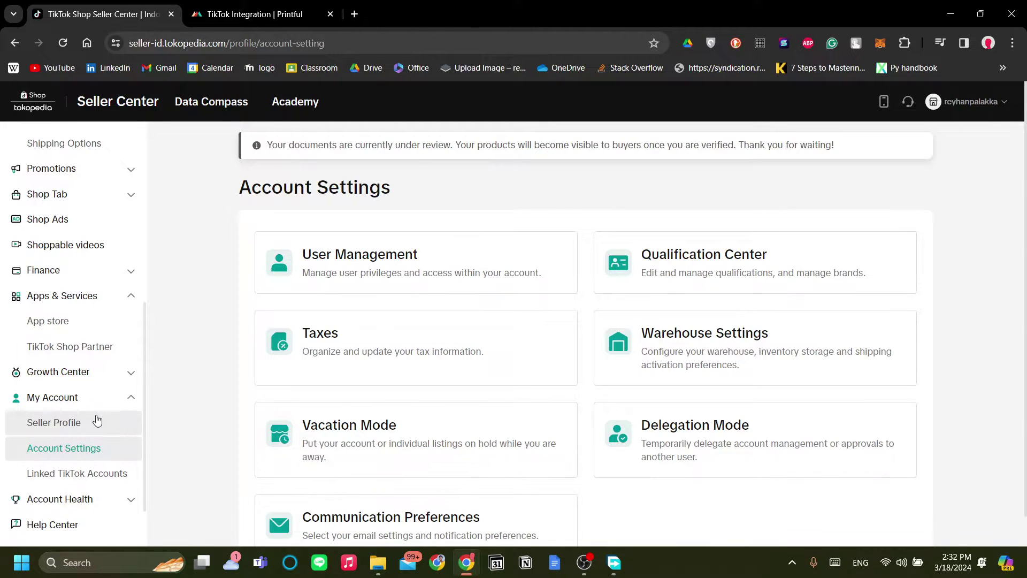
{"action": "scroll", "coordinate": [93, 420], "scroll_direction": "up", "scroll_amount": 5}
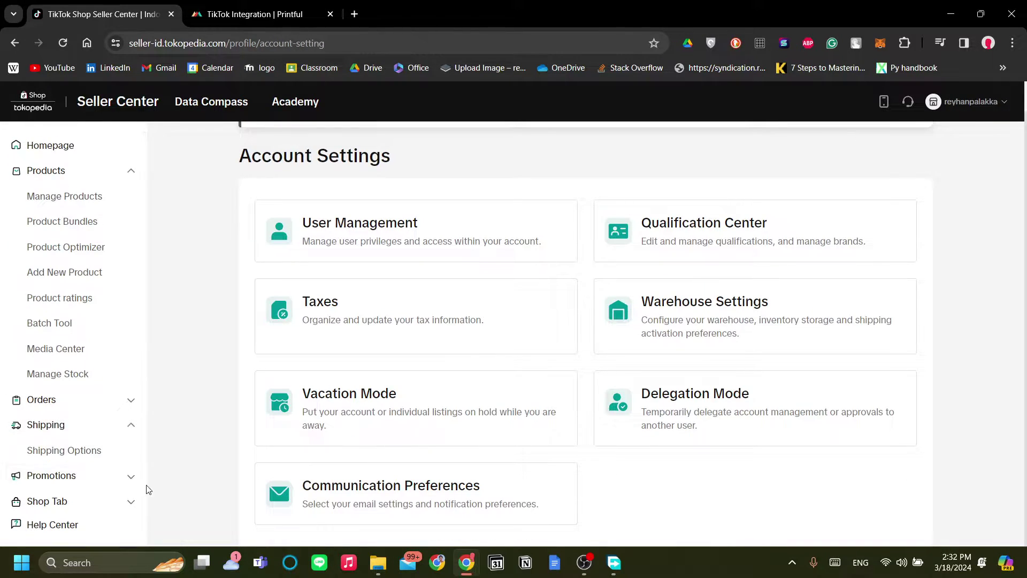
{"action": "scroll", "coordinate": [94, 481], "scroll_direction": "down", "scroll_amount": 5}
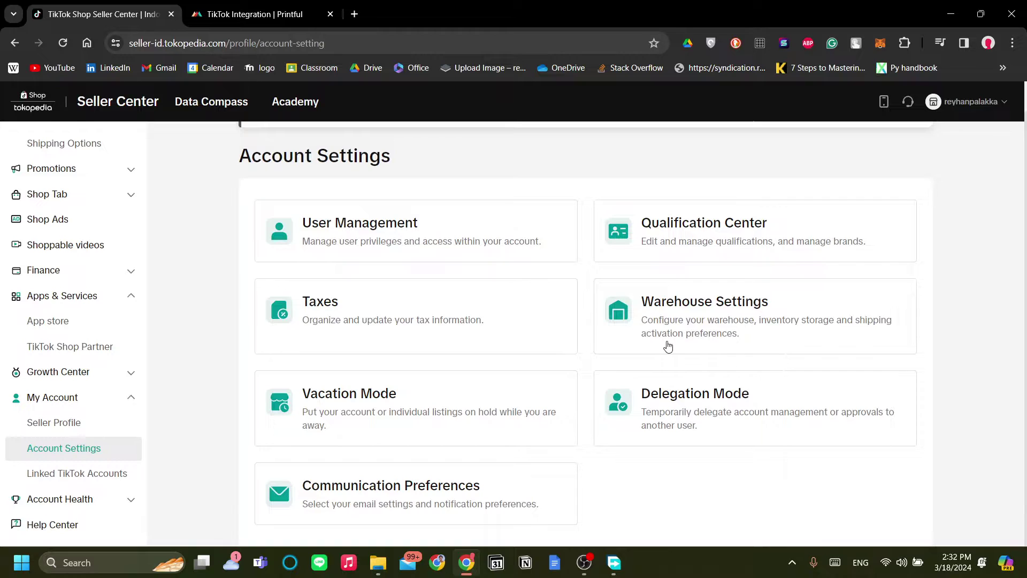
{"action": "left_click", "coordinate": [711, 306]}
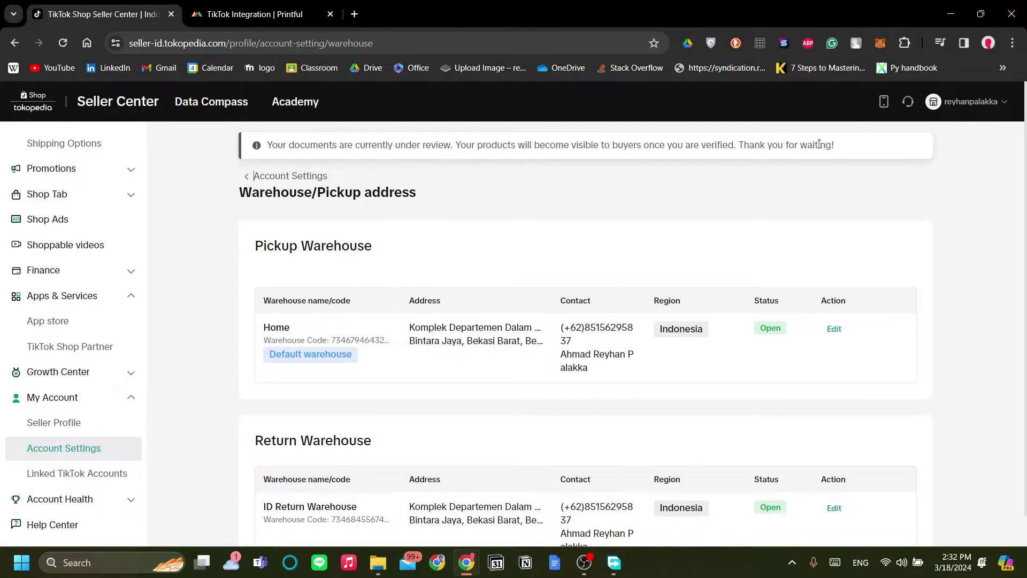
- Inspect the Home pickup warehouse's edit form, close it unsaved, and return to Printful
{"action": "scroll", "coordinate": [801, 146], "scroll_direction": "down", "scroll_amount": 1}
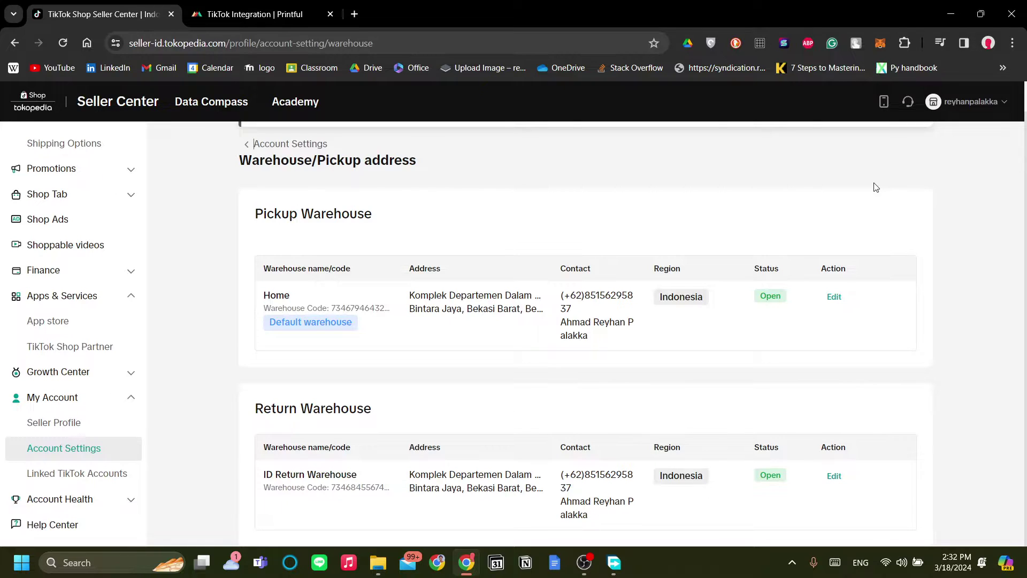
{"action": "scroll", "coordinate": [736, 224], "scroll_direction": "up", "scroll_amount": 1}
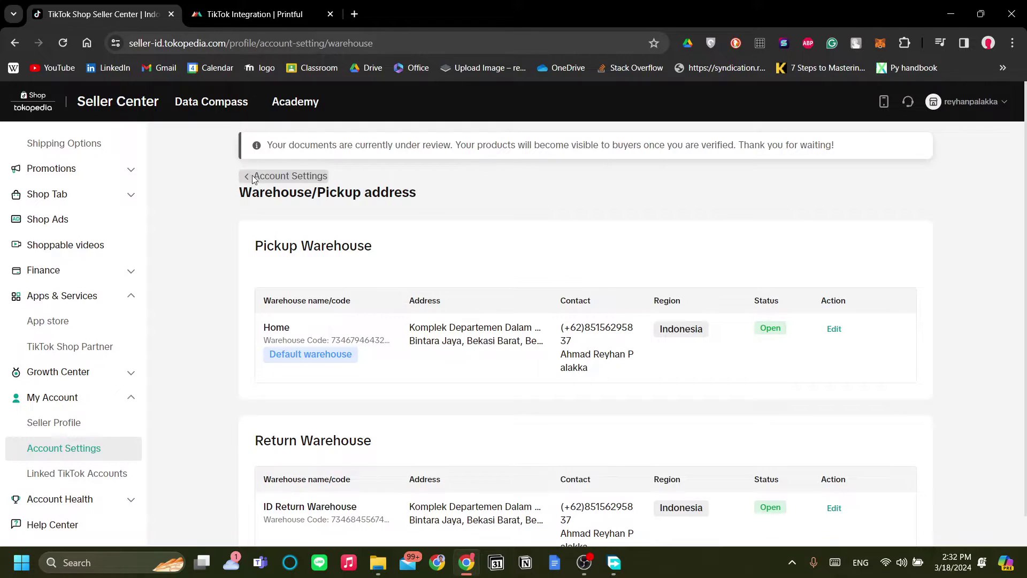
{"action": "left_click", "coordinate": [289, 176]}
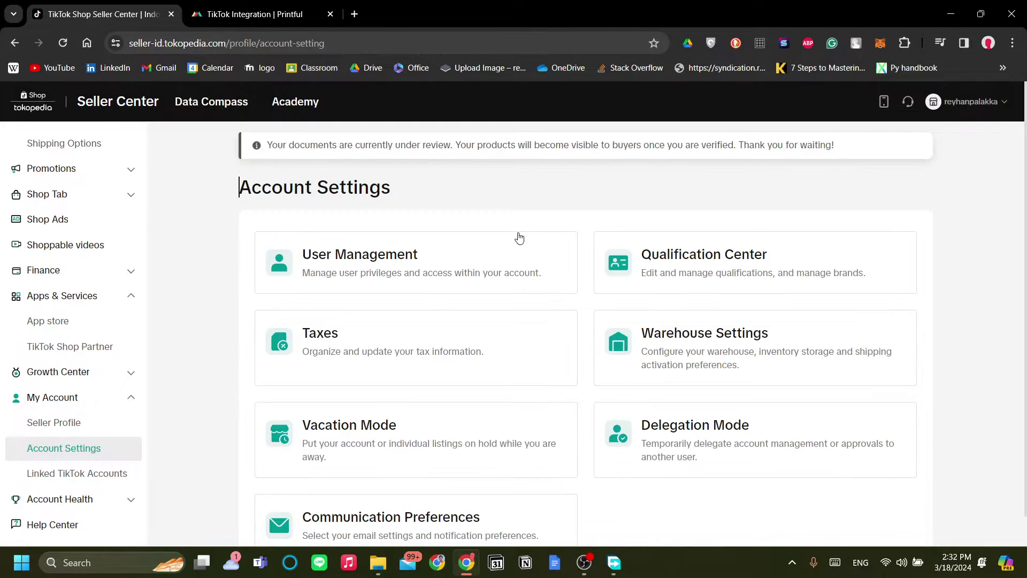
{"action": "left_click", "coordinate": [705, 334]}
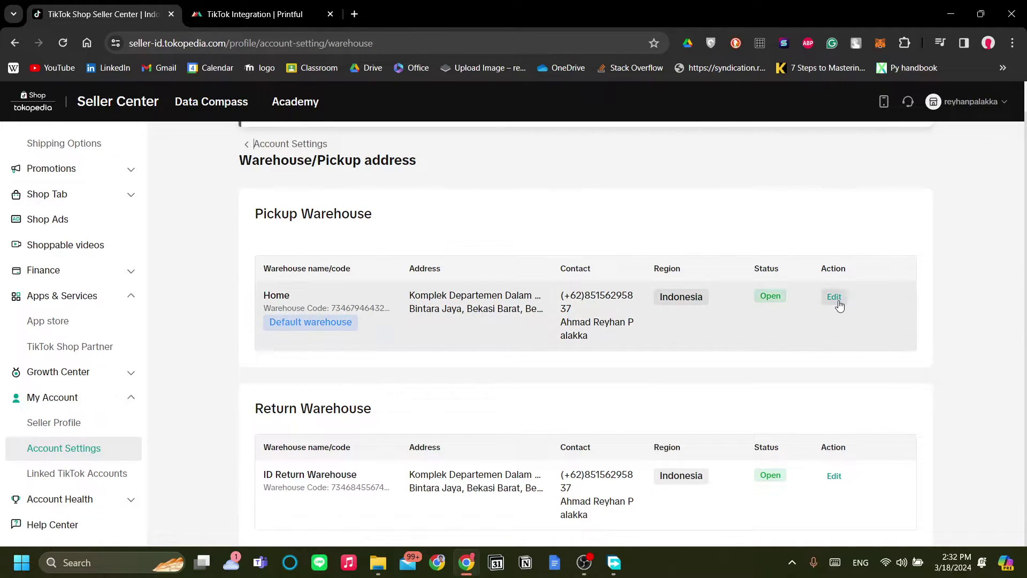
{"action": "left_click", "coordinate": [835, 297]}
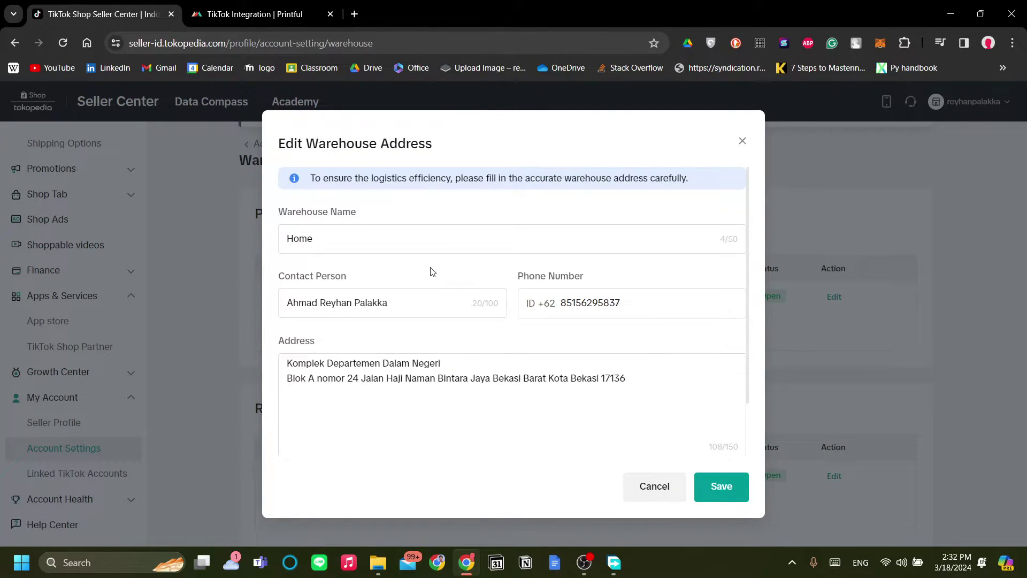
{"action": "left_click", "coordinate": [453, 238]}
{"action": "left_click", "coordinate": [742, 142]}
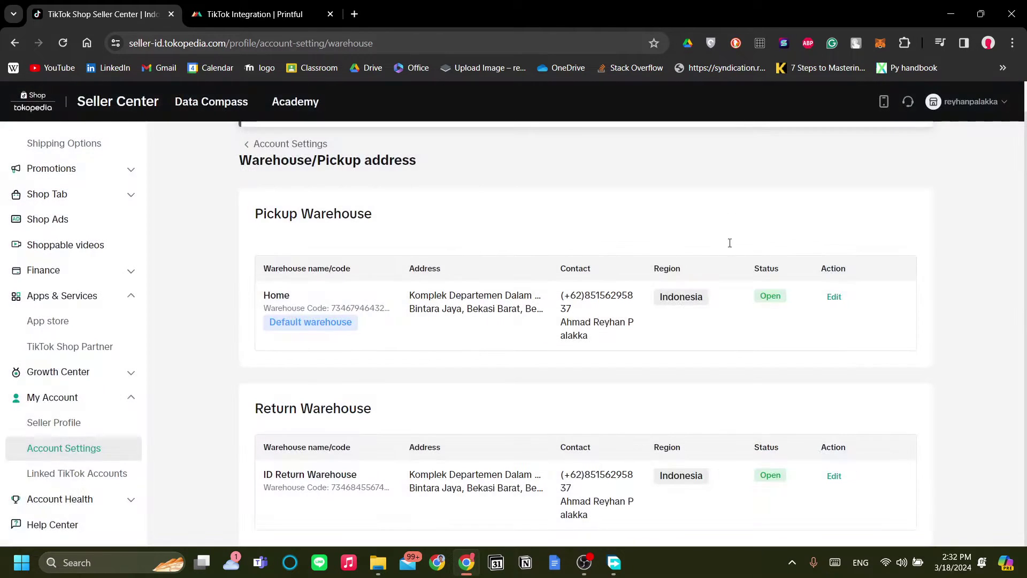
{"action": "key", "text": "ctrl+Tab"}
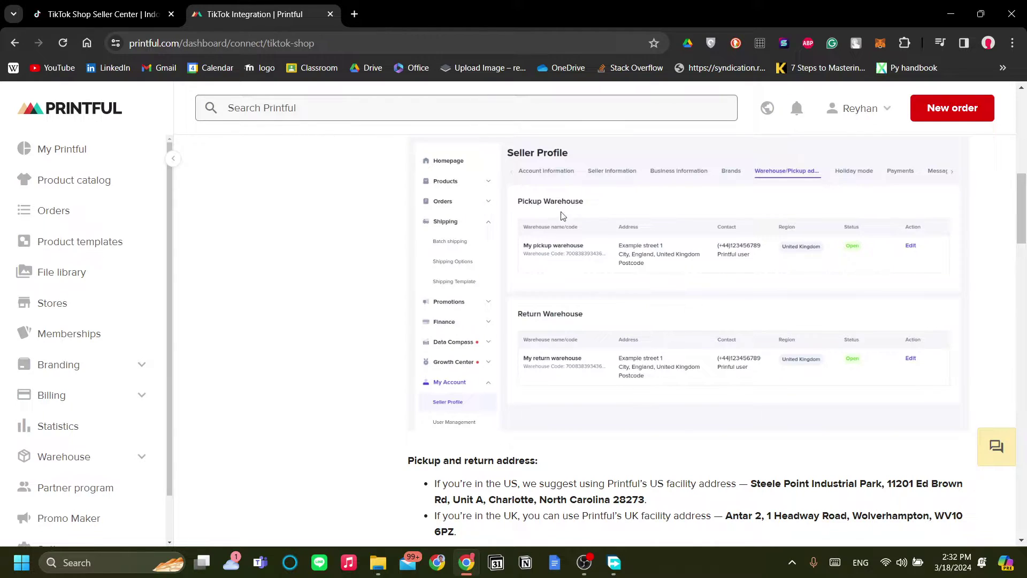
- Compare with the Seller Center warehouse page and select Printful's US facility address
{"action": "left_click", "coordinate": [150, 8]}
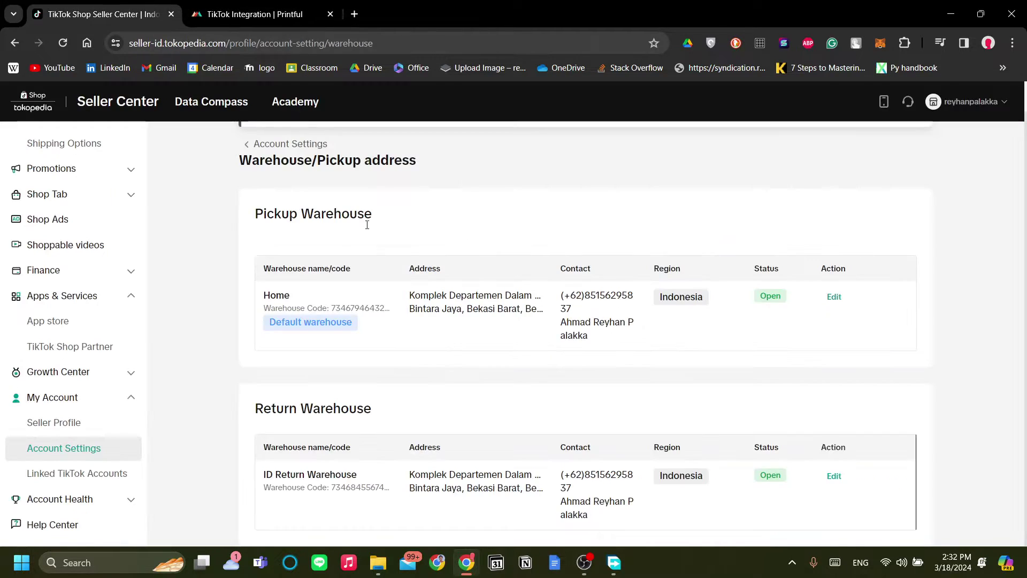
{"action": "key", "text": "ctrl+Tab"}
{"action": "scroll", "coordinate": [681, 333], "scroll_direction": "down", "scroll_amount": 3}
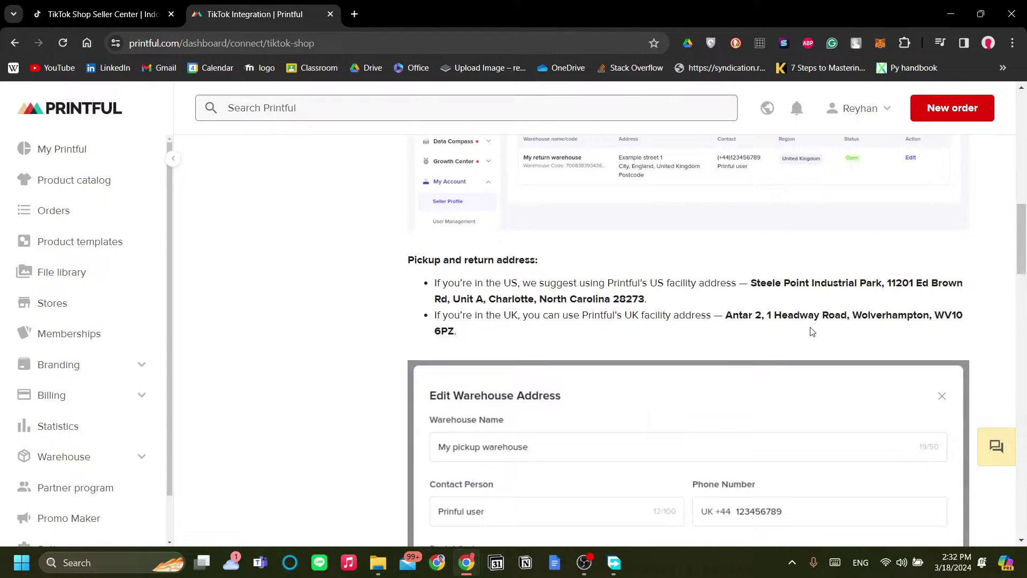
{"action": "left_click_drag", "start_coordinate": [760, 289], "coordinate": [769, 301]}
{"action": "left_click", "coordinate": [768, 301]}
- Open Media Center in Seller Center, then scroll the Printful guide to the Edit Warehouse Address example
{"action": "left_click", "coordinate": [102, 14]}
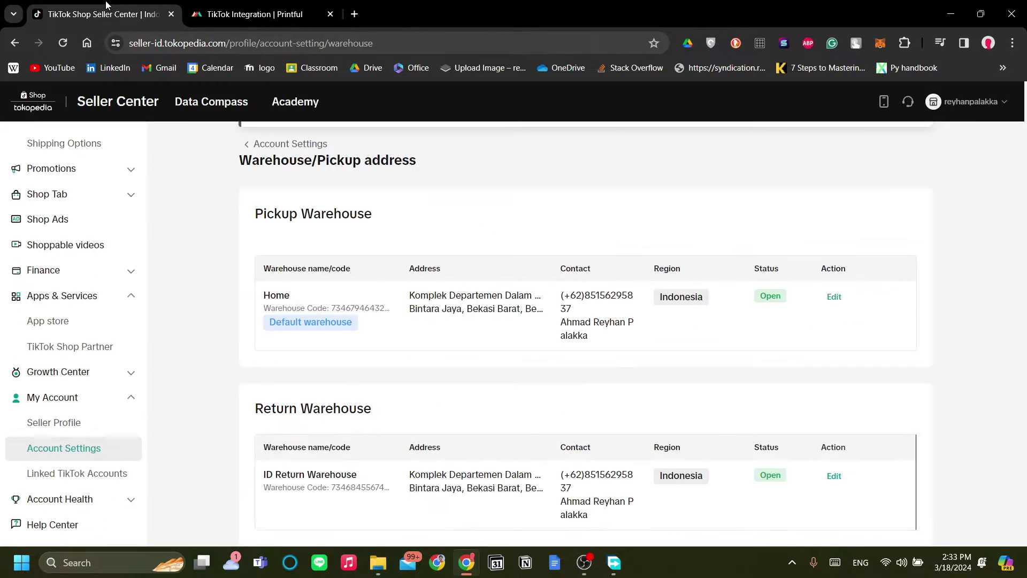
{"action": "scroll", "coordinate": [81, 214], "scroll_direction": "up", "scroll_amount": 3}
{"action": "left_click", "coordinate": [67, 178]}
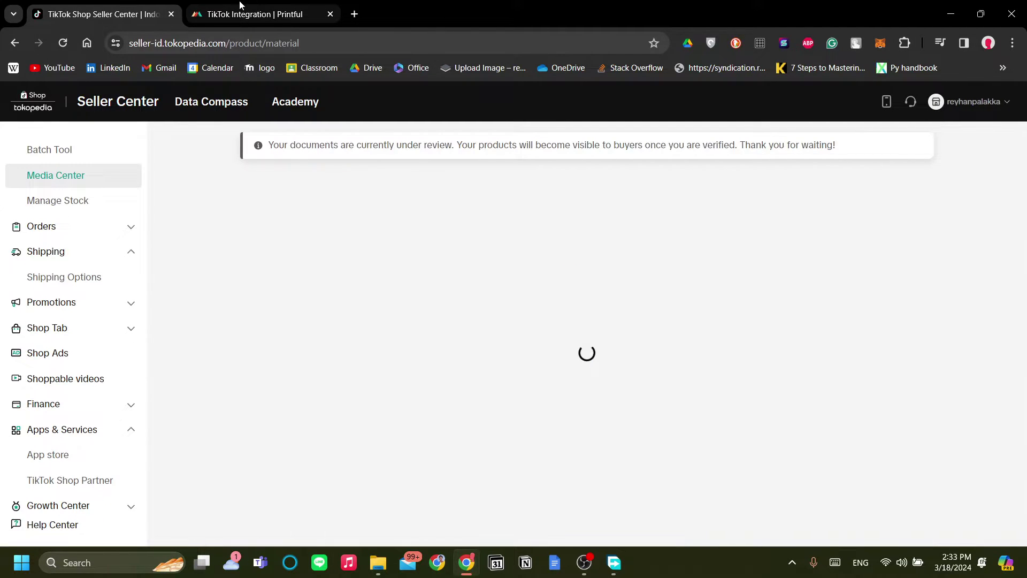
{"action": "left_click", "coordinate": [239, 2]}
{"action": "scroll", "coordinate": [519, 295], "scroll_direction": "down", "scroll_amount": 5}
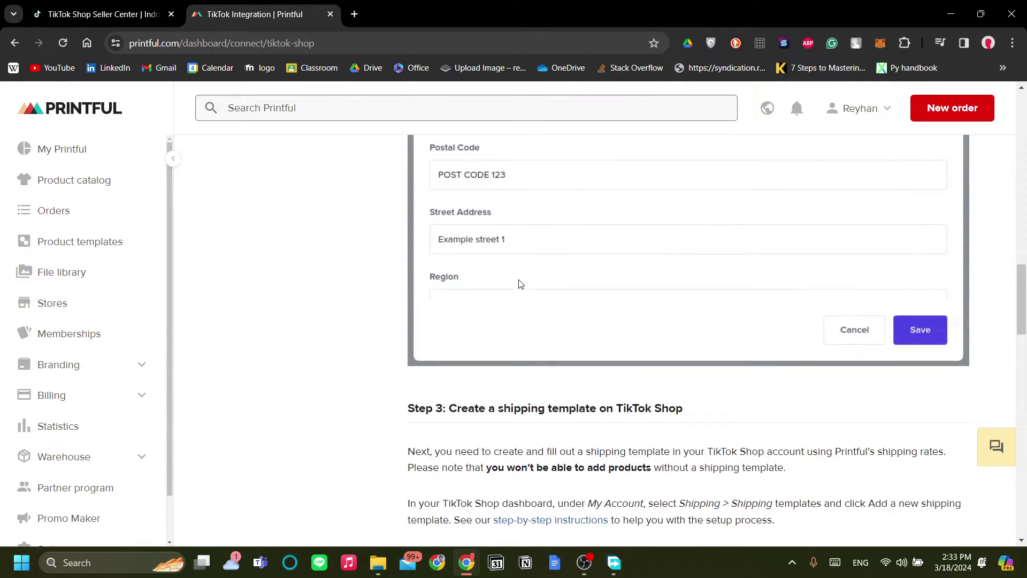
{"action": "scroll", "coordinate": [518, 284], "scroll_direction": "up", "scroll_amount": 5}
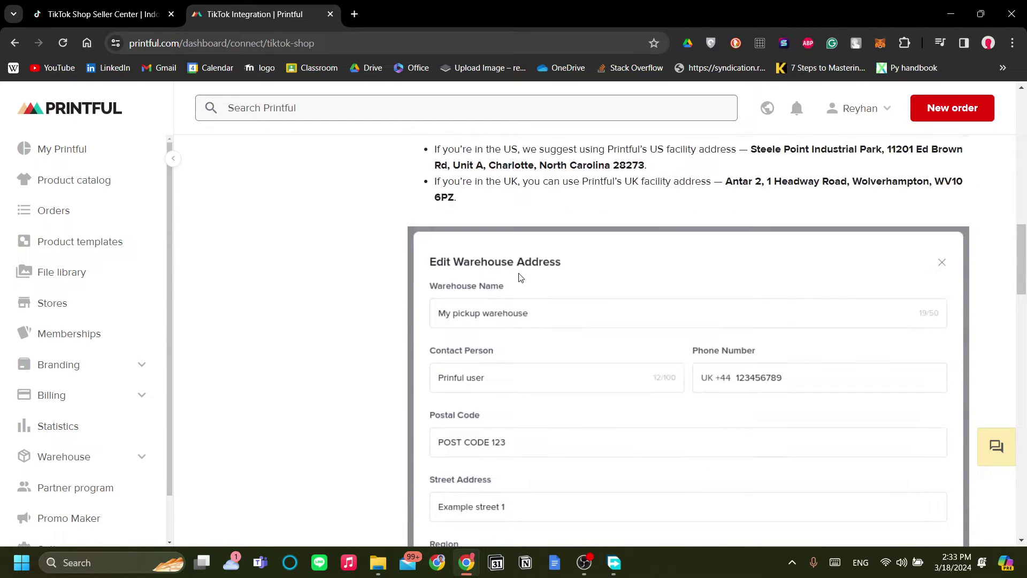
{"action": "scroll", "coordinate": [482, 252], "scroll_direction": "down", "scroll_amount": 1}
{"action": "scroll", "coordinate": [433, 214], "scroll_direction": "up", "scroll_amount": 4}
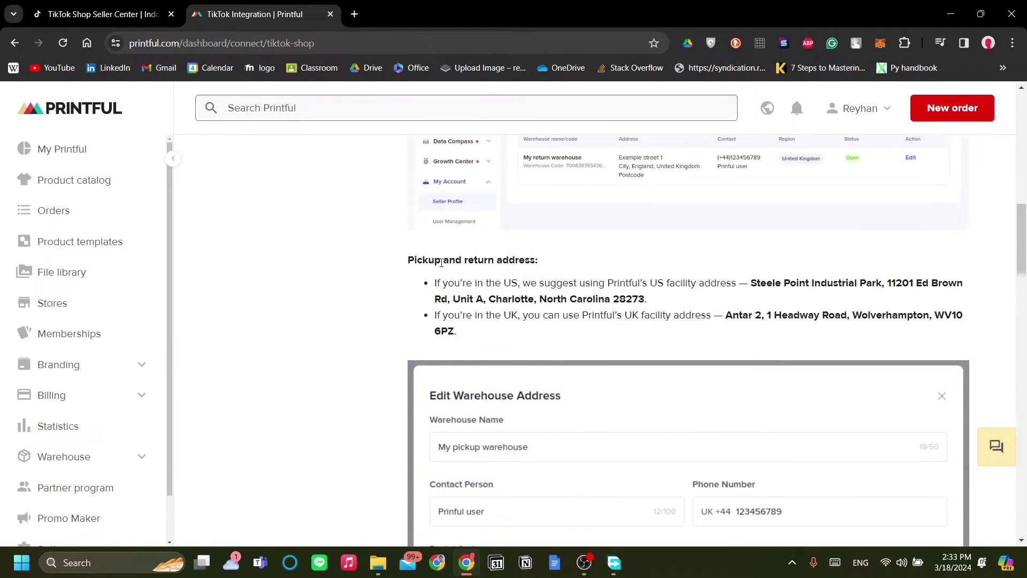
{"action": "scroll", "coordinate": [442, 264], "scroll_direction": "down", "scroll_amount": 3}
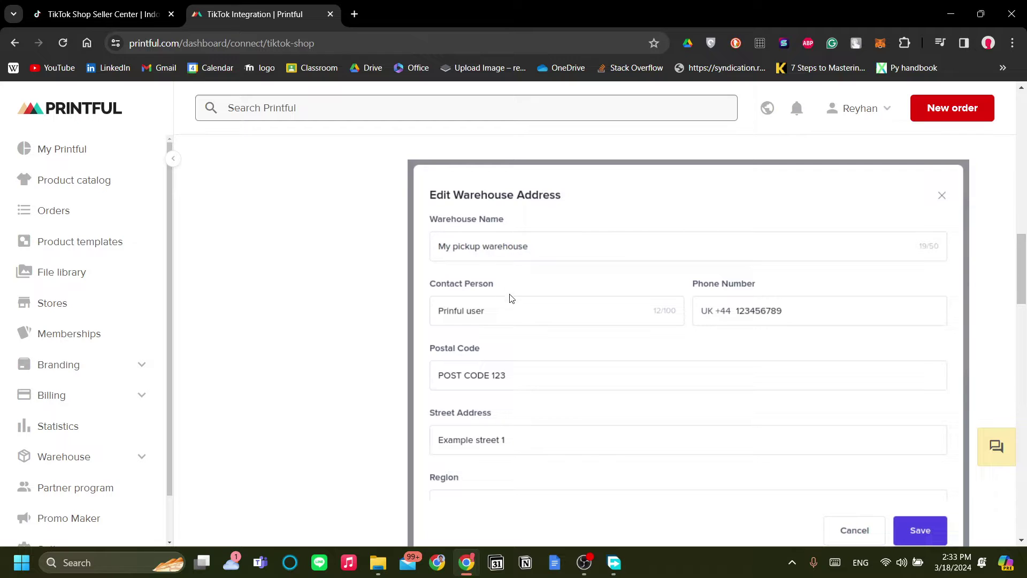
- Read Step 3 on creating a shipping template, highlighting its Note about Shipped via platform options
{"action": "scroll", "coordinate": [439, 253], "scroll_direction": "down", "scroll_amount": 1}
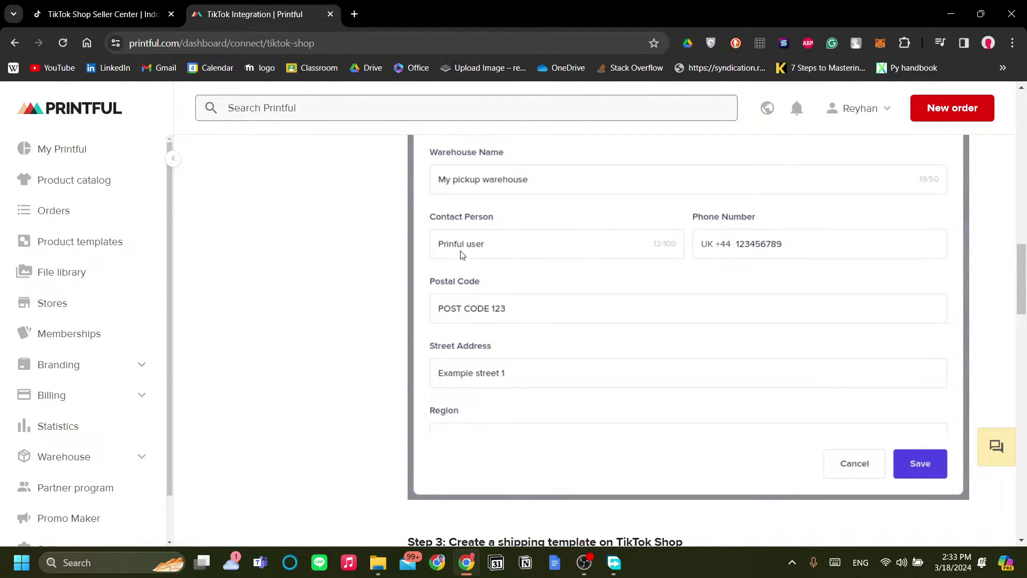
{"action": "scroll", "coordinate": [758, 293], "scroll_direction": "down", "scroll_amount": 5}
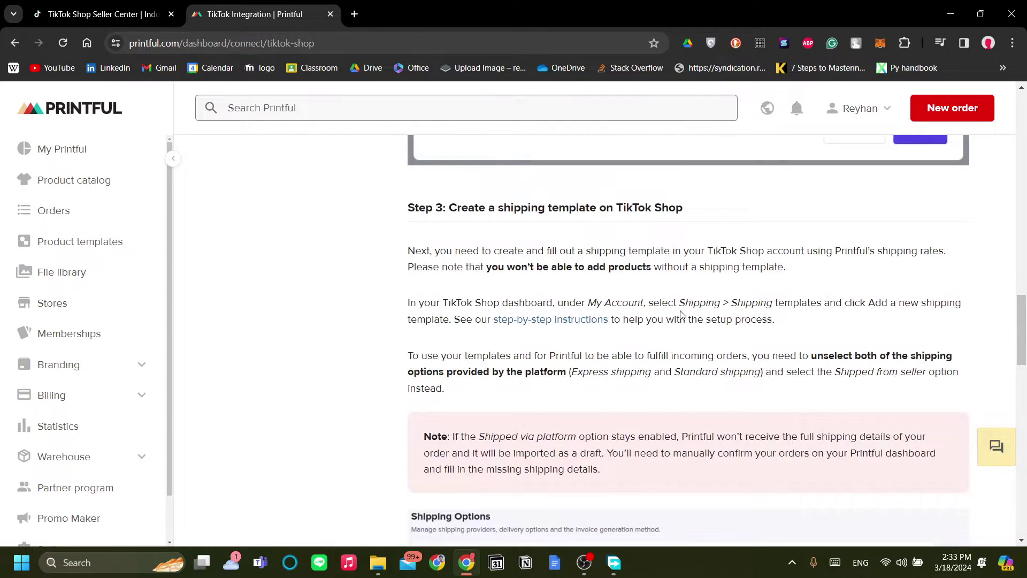
{"action": "scroll", "coordinate": [681, 314], "scroll_direction": "down", "scroll_amount": 1}
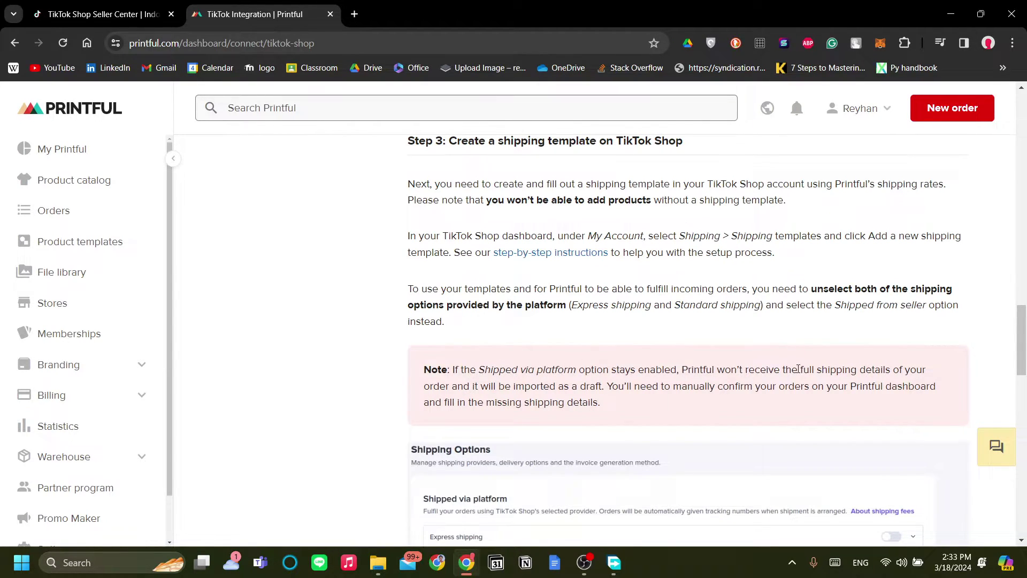
{"action": "scroll", "coordinate": [661, 375], "scroll_direction": "down", "scroll_amount": 1}
{"action": "scroll", "coordinate": [540, 294], "scroll_direction": "up", "scroll_amount": 2}
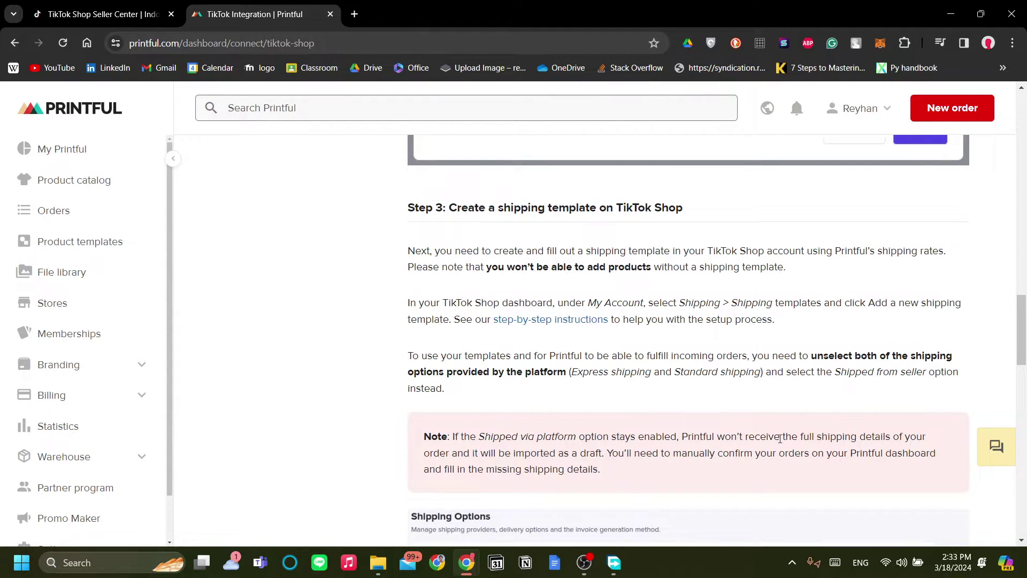
{"action": "left_click_drag", "start_coordinate": [464, 436], "coordinate": [837, 434]}
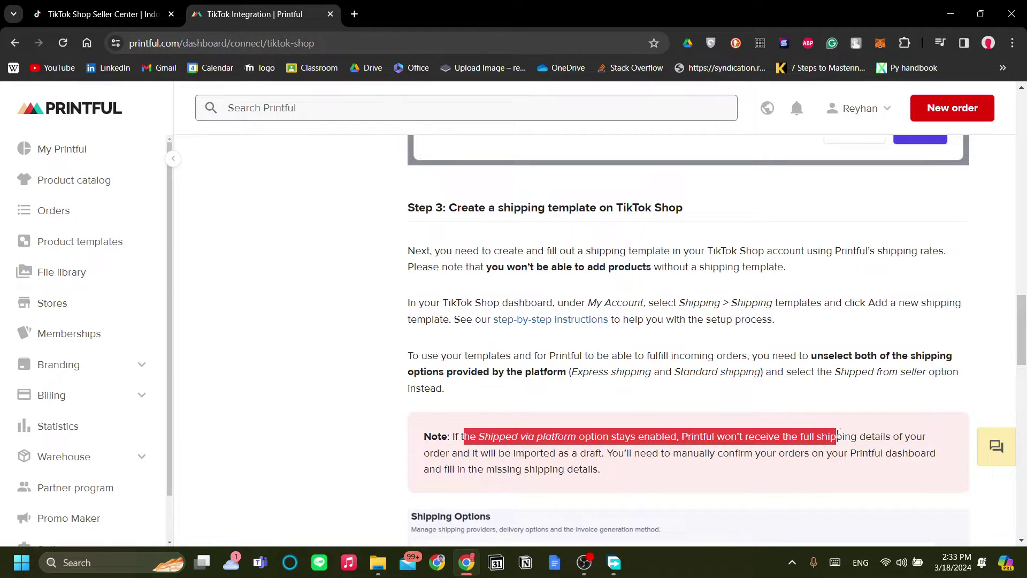
{"action": "left_click", "coordinate": [861, 449]}
{"action": "scroll", "coordinate": [875, 489], "scroll_direction": "down", "scroll_amount": 1}
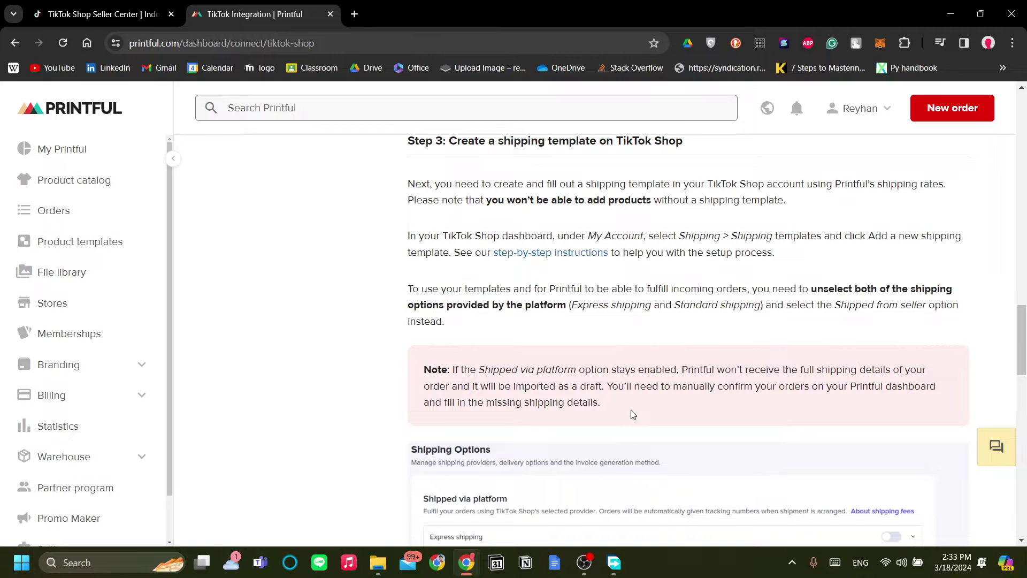
{"action": "scroll", "coordinate": [632, 414], "scroll_direction": "down", "scroll_amount": 1}
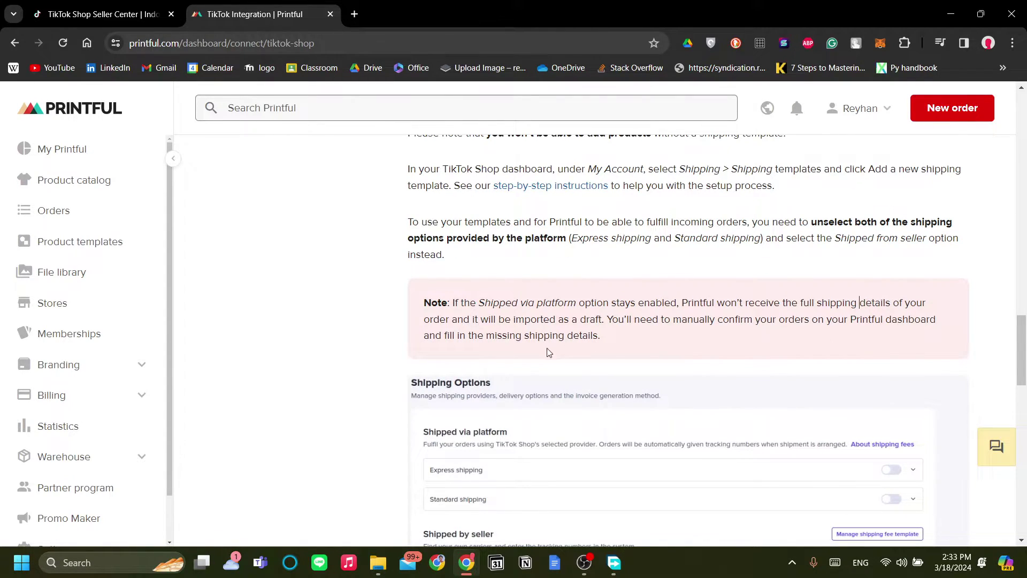
{"action": "scroll", "coordinate": [804, 402], "scroll_direction": "up", "scroll_amount": 4}
{"action": "scroll", "coordinate": [805, 402], "scroll_direction": "down", "scroll_amount": 3}
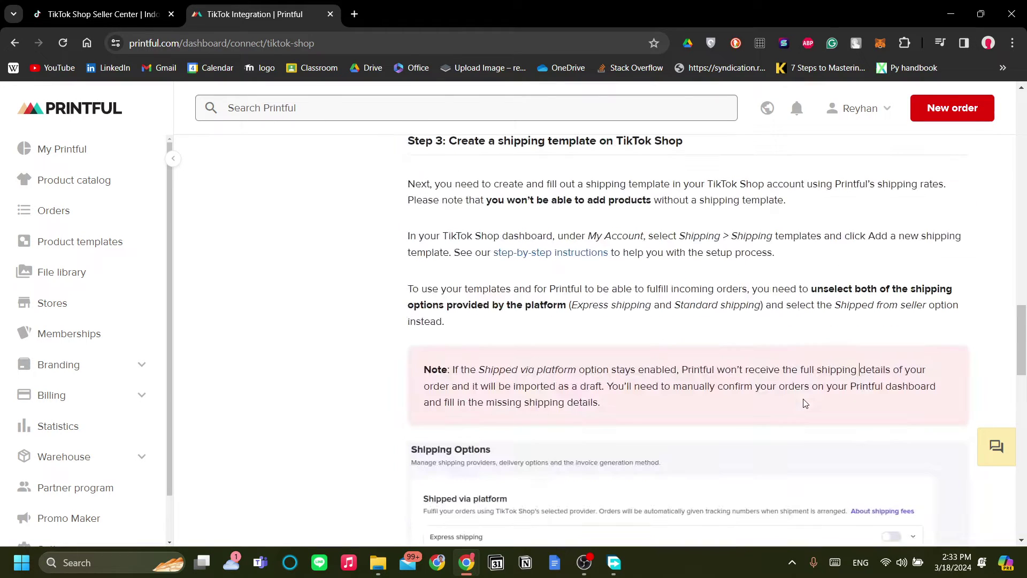
{"action": "scroll", "coordinate": [805, 402], "scroll_direction": "up", "scroll_amount": 1}
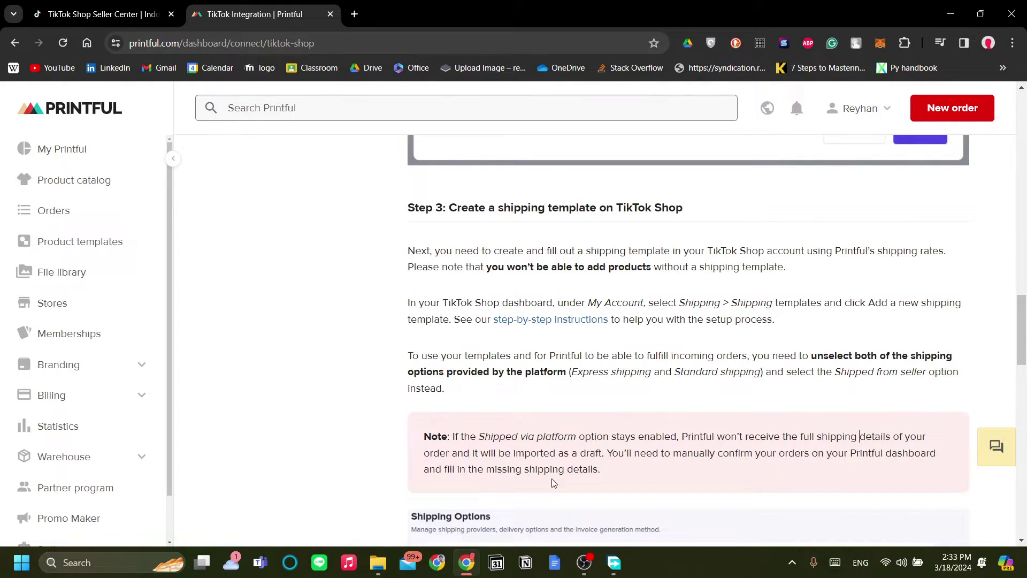
- Skip through the Media Center introduction tour, then preview and dismiss the Upload image form
{"action": "left_click", "coordinate": [145, 5]}
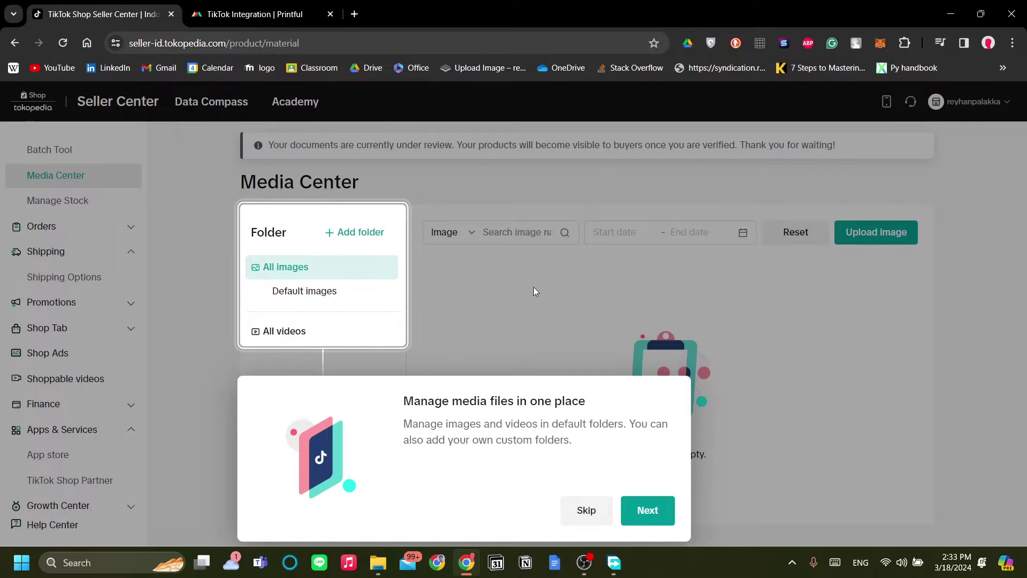
{"action": "left_click", "coordinate": [647, 511]}
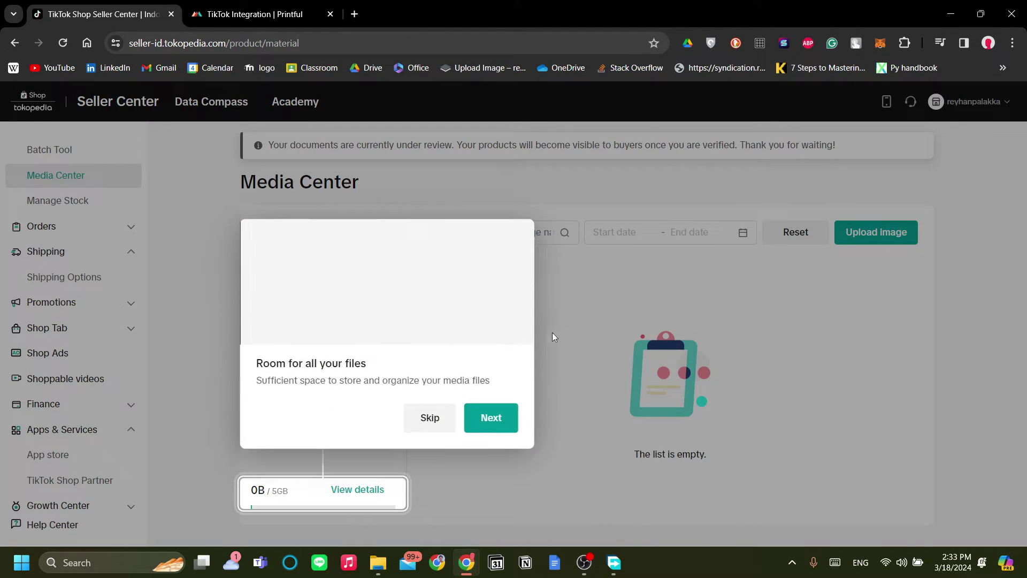
{"action": "left_click", "coordinate": [490, 428]}
{"action": "left_click", "coordinate": [864, 470]}
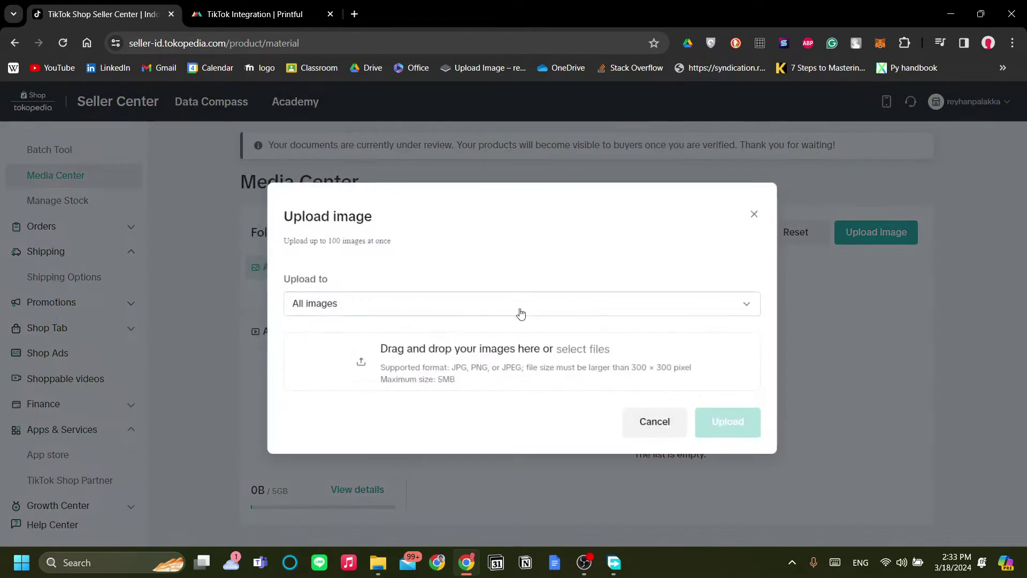
{"action": "left_click", "coordinate": [743, 211]}
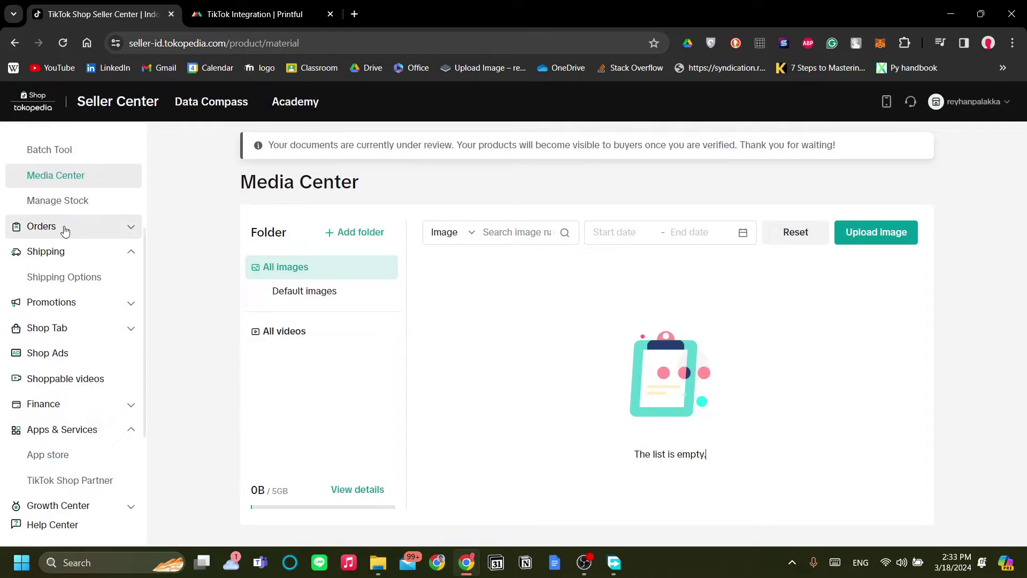
{"action": "scroll", "coordinate": [82, 164], "scroll_direction": "up", "scroll_amount": 3}
- Back in the Printful guide, re-read Step 3's heading and its Note text
{"action": "left_click", "coordinate": [293, 5]}
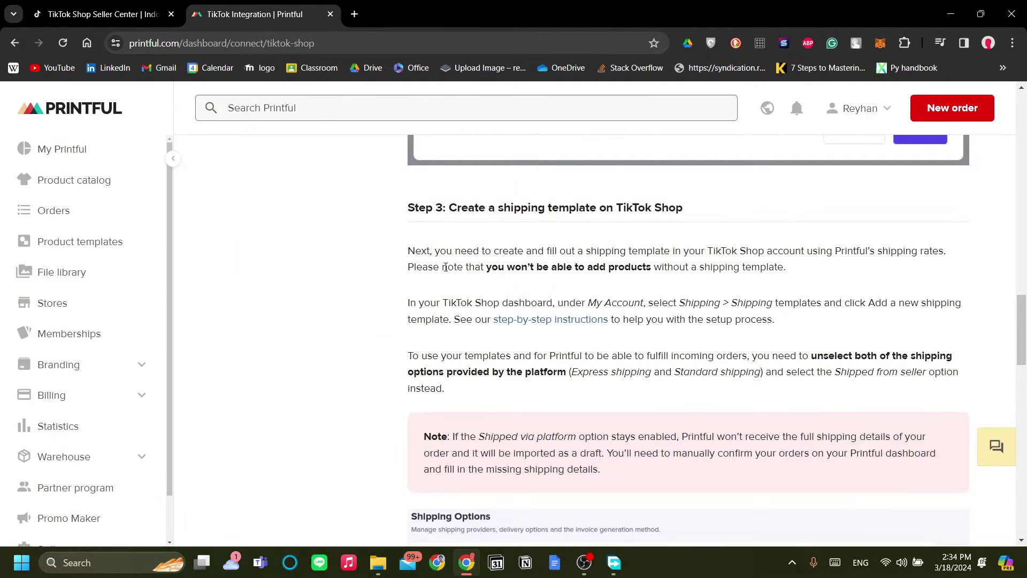
{"action": "scroll", "coordinate": [448, 269], "scroll_direction": "down", "scroll_amount": 3}
{"action": "left_click_drag", "start_coordinate": [512, 301], "coordinate": [596, 303]}
{"action": "left_click", "coordinate": [595, 303]}
{"action": "scroll", "coordinate": [547, 295], "scroll_direction": "up", "scroll_amount": 3}
{"action": "left_click_drag", "start_coordinate": [490, 202], "coordinate": [655, 208]}
{"action": "left_click", "coordinate": [665, 300]}
{"action": "scroll", "coordinate": [654, 316], "scroll_direction": "down", "scroll_amount": 3}
{"action": "scroll", "coordinate": [653, 316], "scroll_direction": "up", "scroll_amount": 3}
{"action": "scroll", "coordinate": [654, 316], "scroll_direction": "down", "scroll_amount": 1}
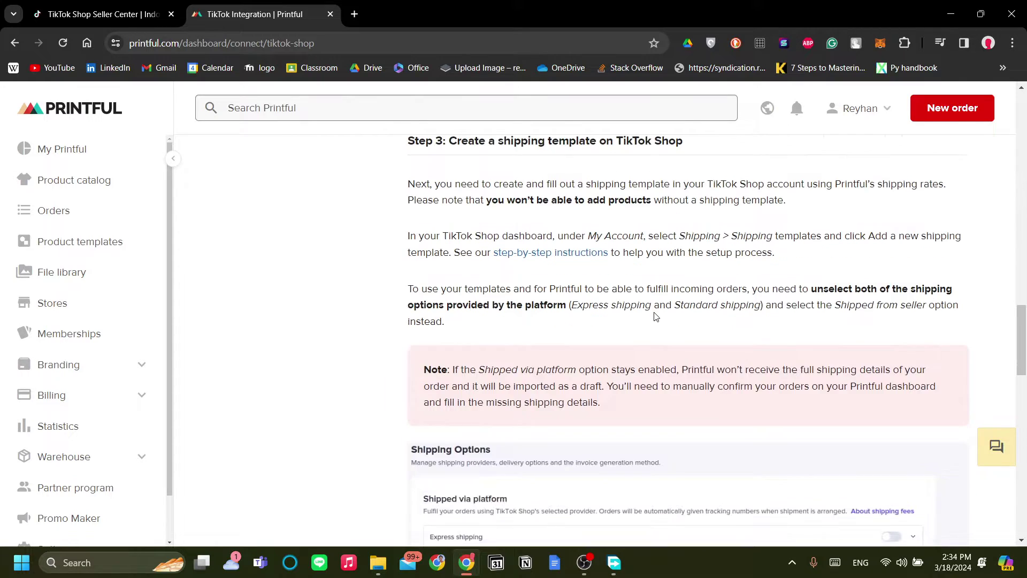
{"action": "left_click_drag", "start_coordinate": [594, 382], "coordinate": [666, 400]}
{"action": "left_click", "coordinate": [666, 400]}
- Scroll down to Step 4, authorizing the Printful app with Authorize US and Authorize UK
{"action": "scroll", "coordinate": [650, 388], "scroll_direction": "down", "scroll_amount": 3}
{"action": "scroll", "coordinate": [650, 387], "scroll_direction": "down", "scroll_amount": 3}
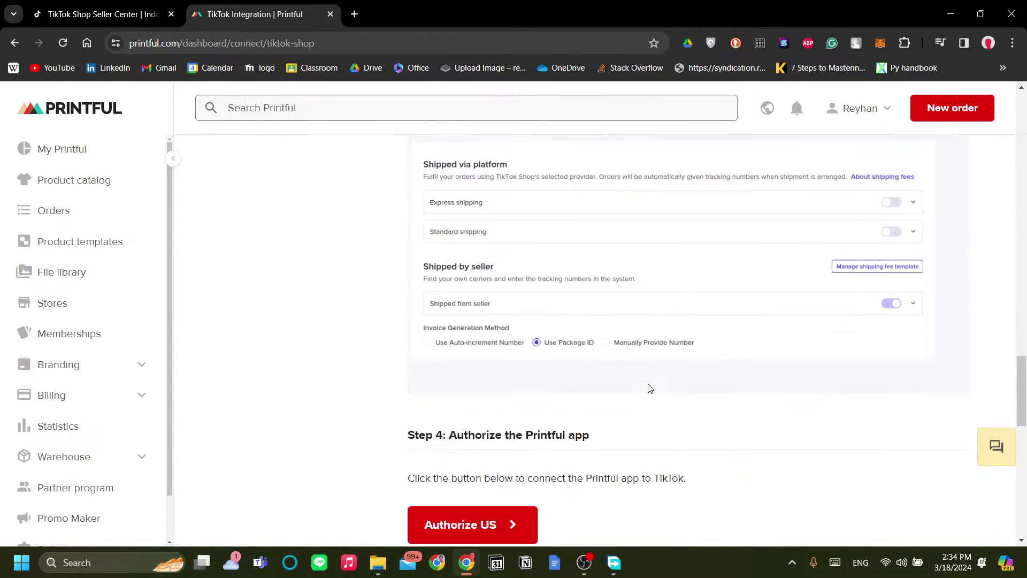
{"action": "scroll", "coordinate": [599, 334], "scroll_direction": "down", "scroll_amount": 1}
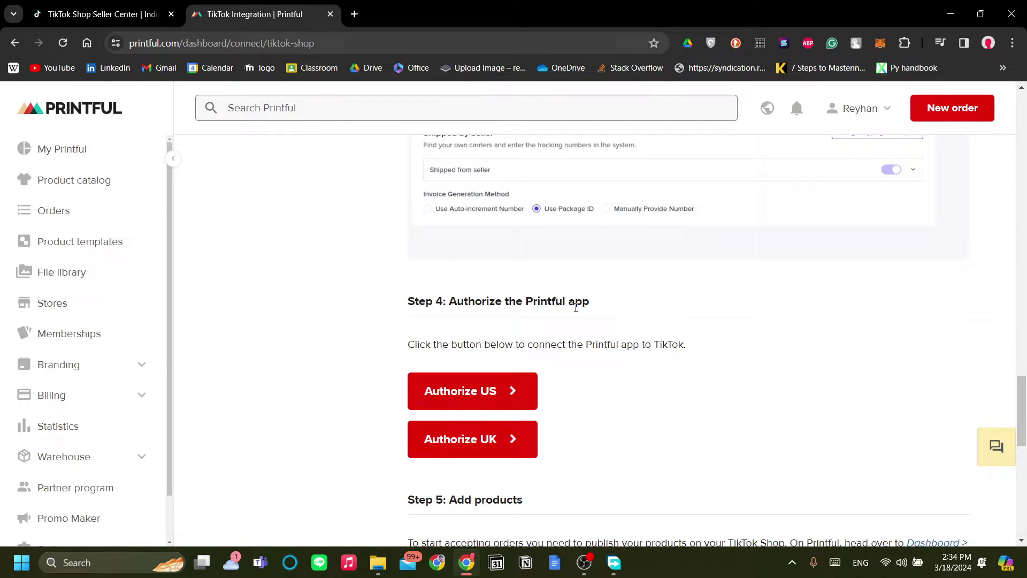
{"action": "scroll", "coordinate": [559, 350], "scroll_direction": "up", "scroll_amount": 3}
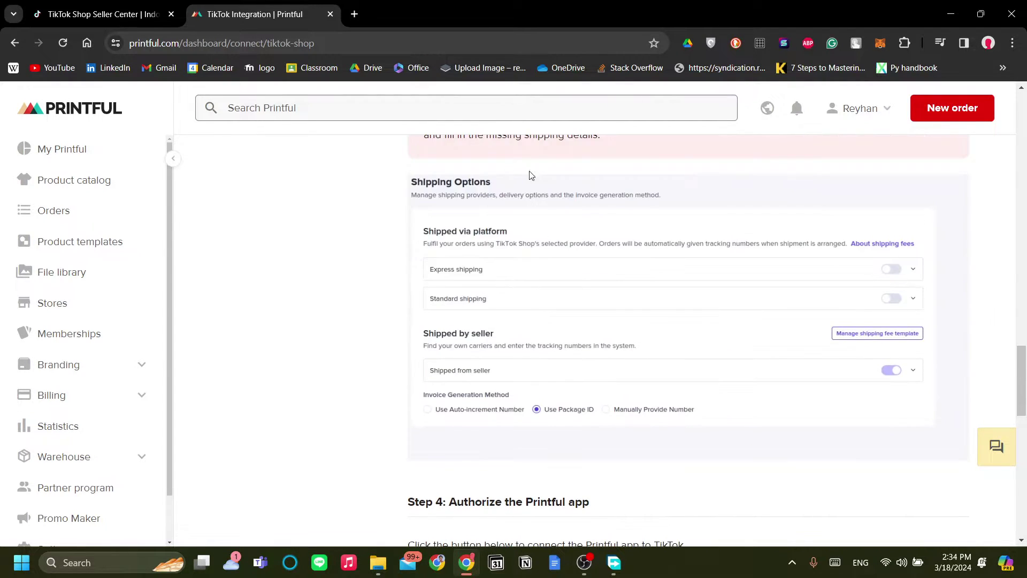
{"action": "scroll", "coordinate": [603, 380], "scroll_direction": "down", "scroll_amount": 3}
{"action": "scroll", "coordinate": [704, 300], "scroll_direction": "down", "scroll_amount": 4}
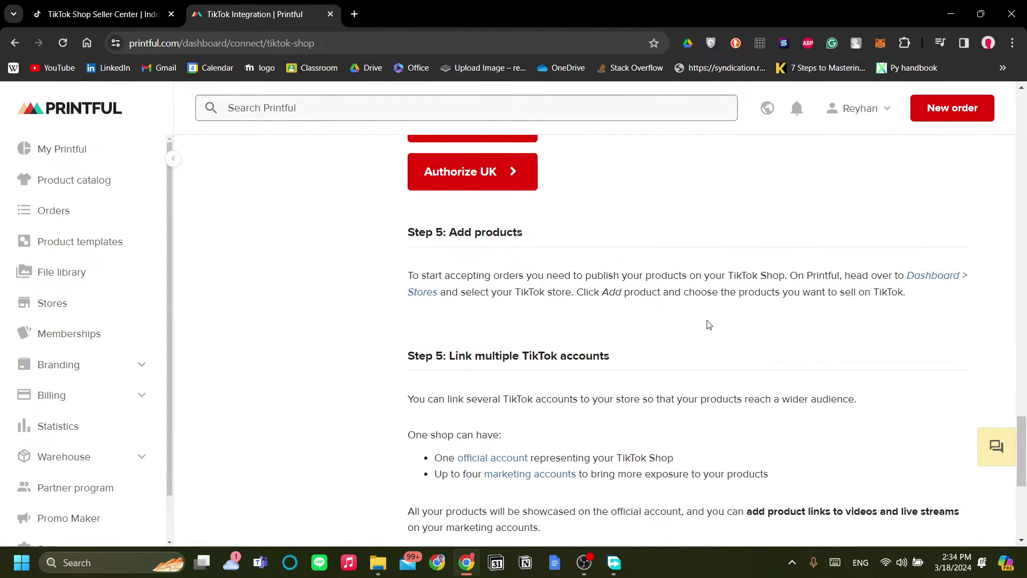
{"action": "scroll", "coordinate": [704, 321], "scroll_direction": "up", "scroll_amount": 7}
{"action": "scroll", "coordinate": [659, 341], "scroll_direction": "up", "scroll_amount": 4}
{"action": "scroll", "coordinate": [642, 337], "scroll_direction": "down", "scroll_amount": 10}
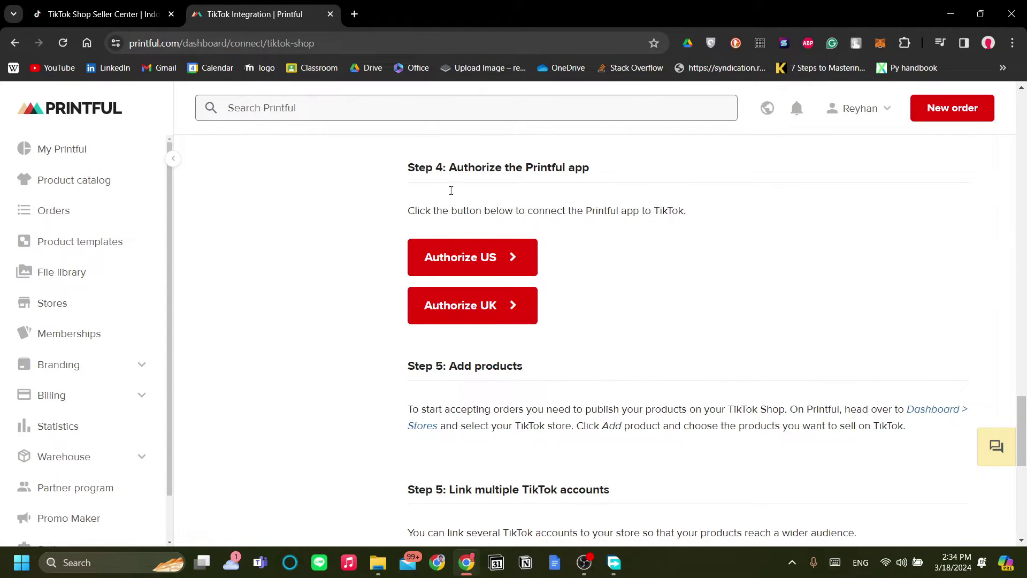
- Glance at the TikTok Shop seller homepage, then return the Printful guide to its top steps list
{"action": "left_click", "coordinate": [144, 6]}
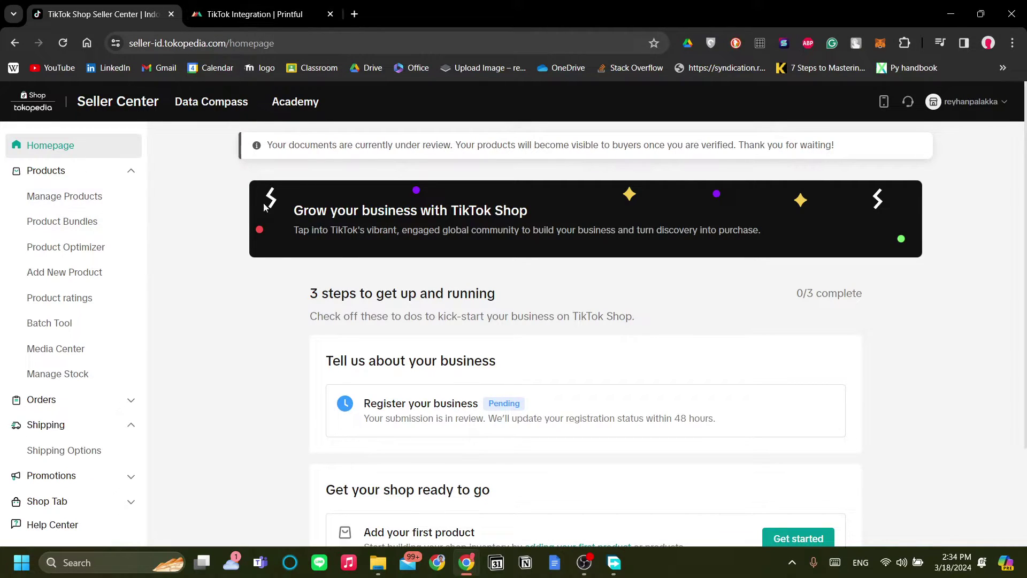
{"action": "left_click", "coordinate": [221, 6]}
{"action": "scroll", "coordinate": [672, 358], "scroll_direction": "up", "scroll_amount": 10}
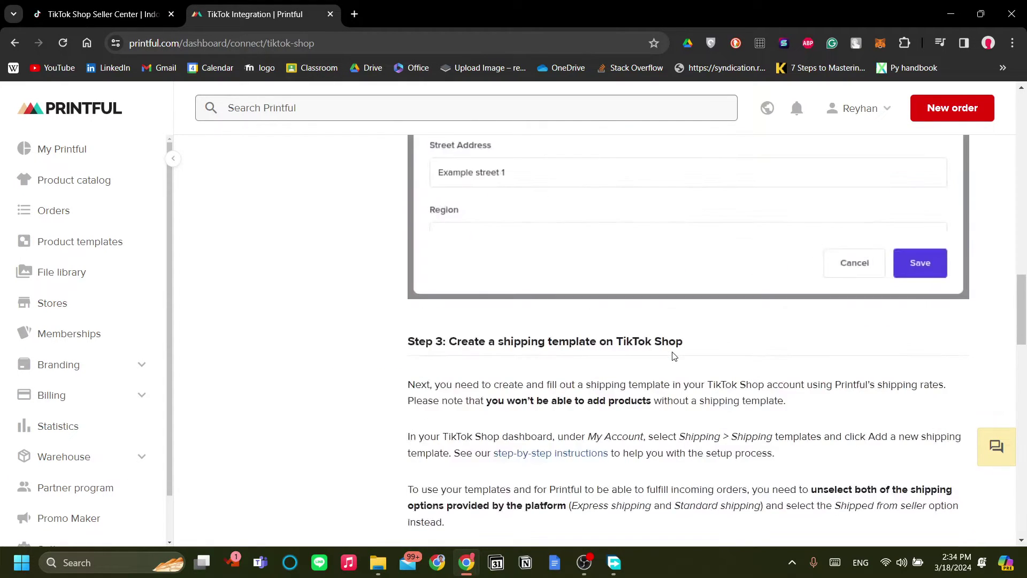
{"action": "scroll", "coordinate": [658, 331], "scroll_direction": "up", "scroll_amount": 20}
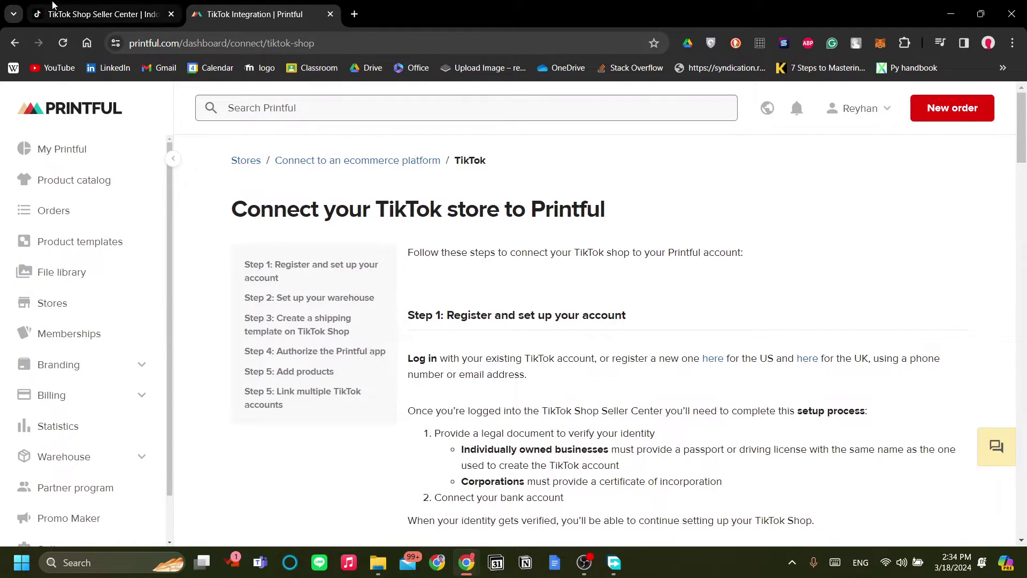
{"action": "left_click", "coordinate": [103, 5]}
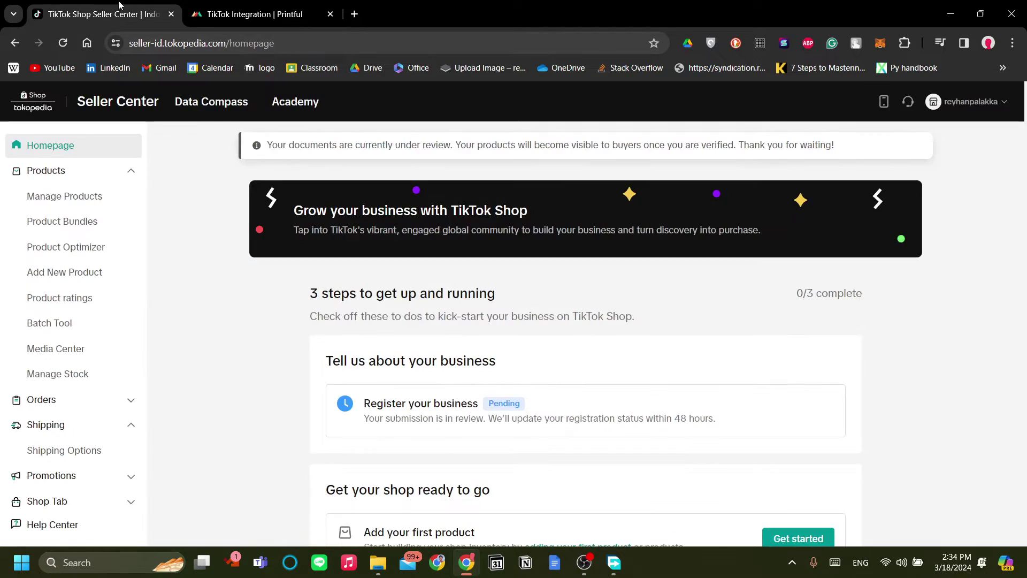
{"action": "left_click", "coordinate": [274, 2]}
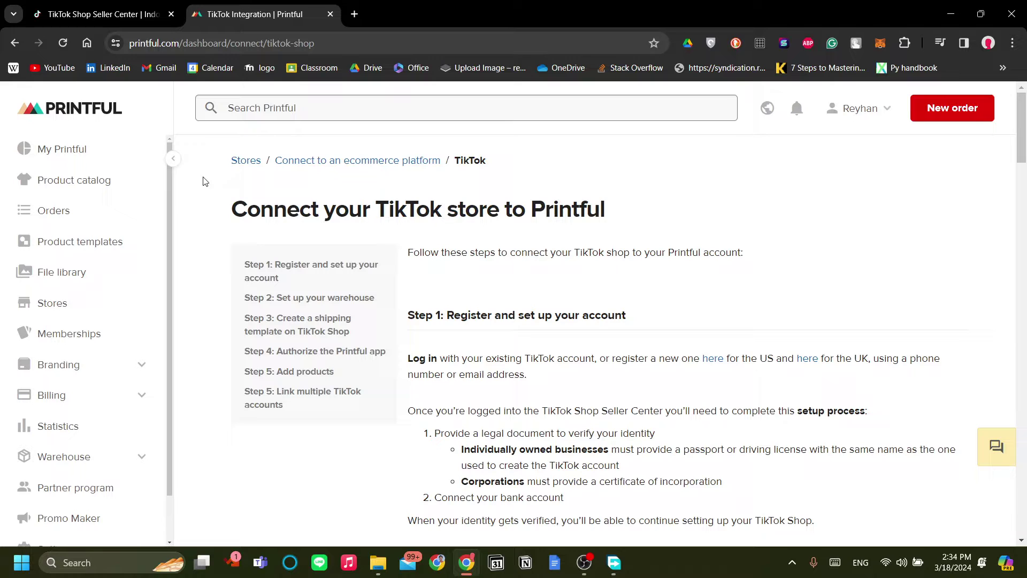
- Go to the Printful dashboard and review its Upload products to store step
{"action": "left_click", "coordinate": [101, 150]}
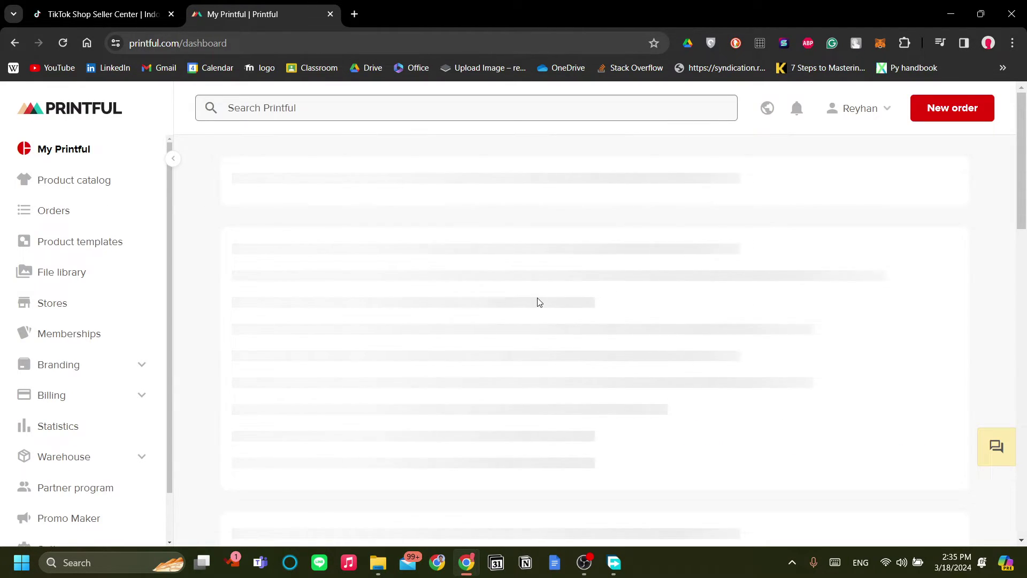
{"action": "scroll", "coordinate": [538, 302], "scroll_direction": "down", "scroll_amount": 4}
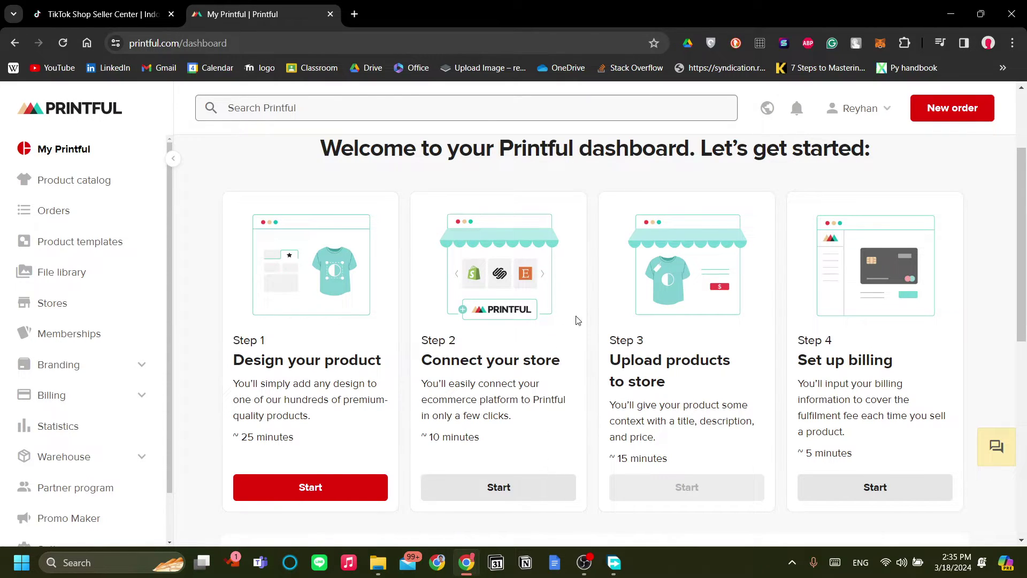
{"action": "left_click_drag", "start_coordinate": [616, 349], "coordinate": [673, 380]}
{"action": "left_click", "coordinate": [690, 402]}
- Start Step 1 and view the saved T-shirt product template, then return to the dashboard
{"action": "left_click", "coordinate": [309, 489]}
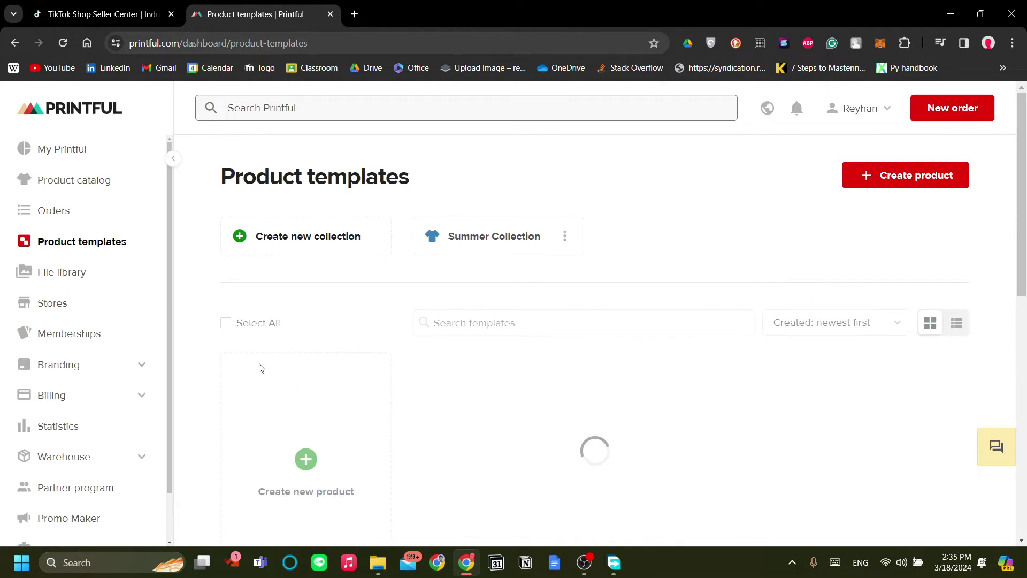
{"action": "scroll", "coordinate": [454, 426], "scroll_direction": "down", "scroll_amount": 4}
{"action": "left_click", "coordinate": [525, 311]}
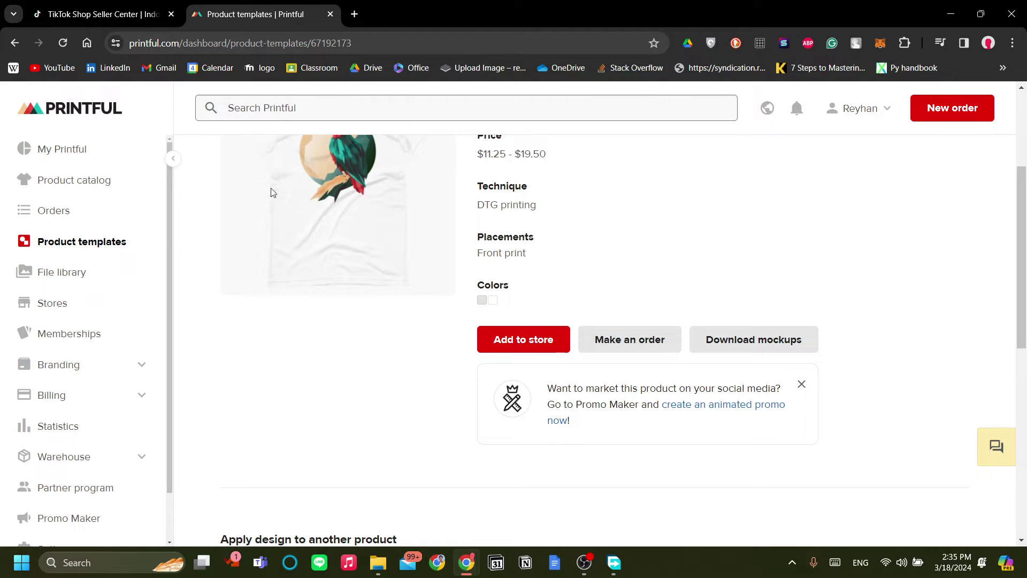
{"action": "key", "text": "ctrl+Tab"}
{"action": "key", "text": "ctrl+Tab"}
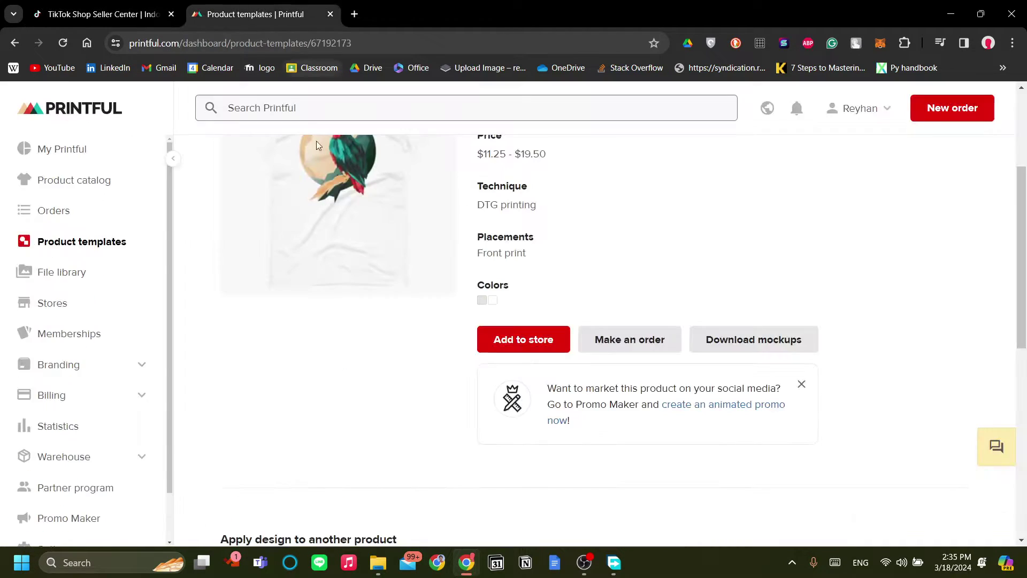
{"action": "left_click", "coordinate": [101, 158]}
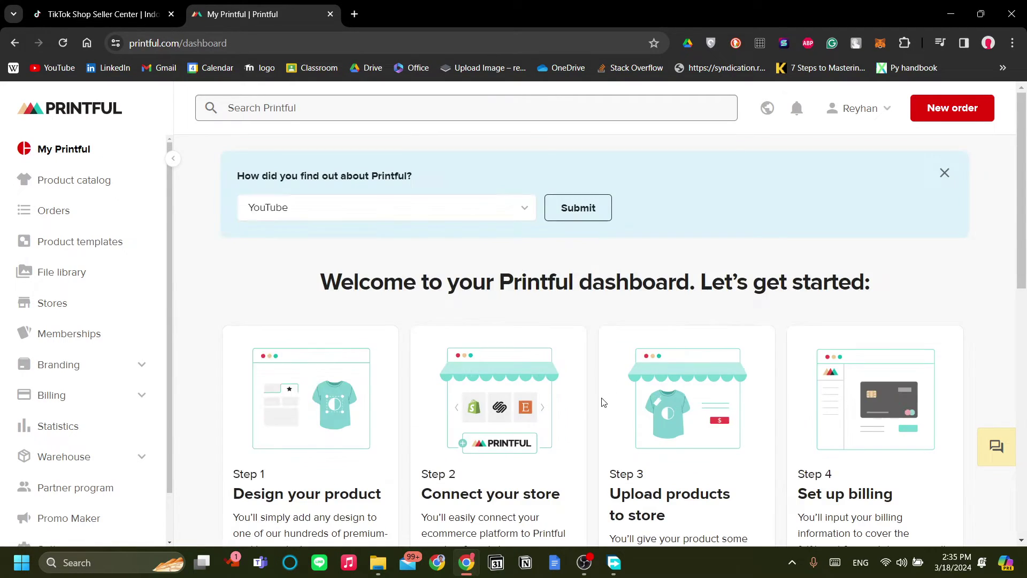
{"action": "scroll", "coordinate": [599, 412], "scroll_direction": "down", "scroll_amount": 3}
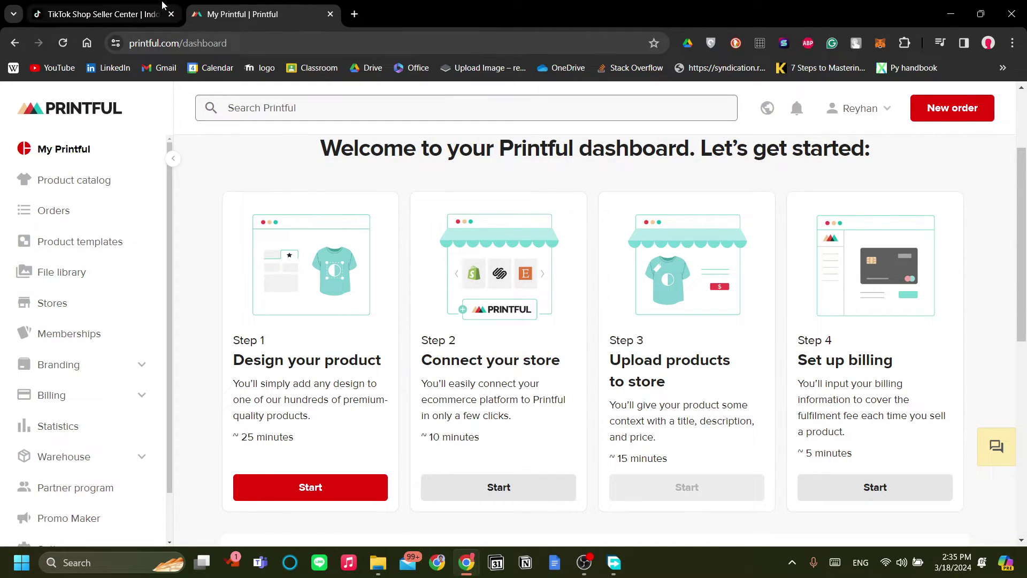
- From the Seller Center homepage, visit the Shoppable videos and Shop Ads sections
{"action": "left_click", "coordinate": [102, 14]}
{"action": "scroll", "coordinate": [135, 462], "scroll_direction": "down", "scroll_amount": 2}
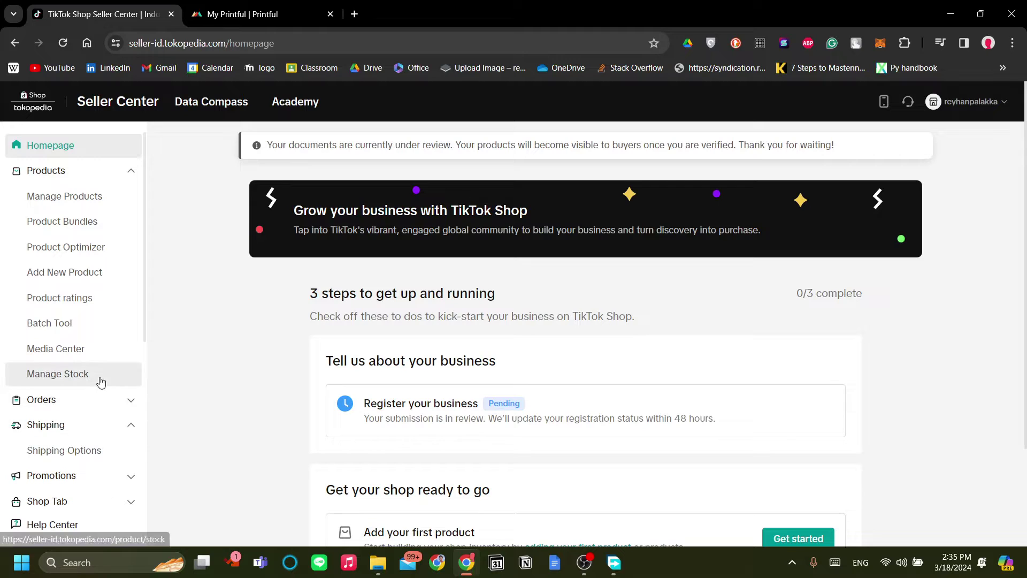
{"action": "scroll", "coordinate": [101, 385], "scroll_direction": "up", "scroll_amount": 2}
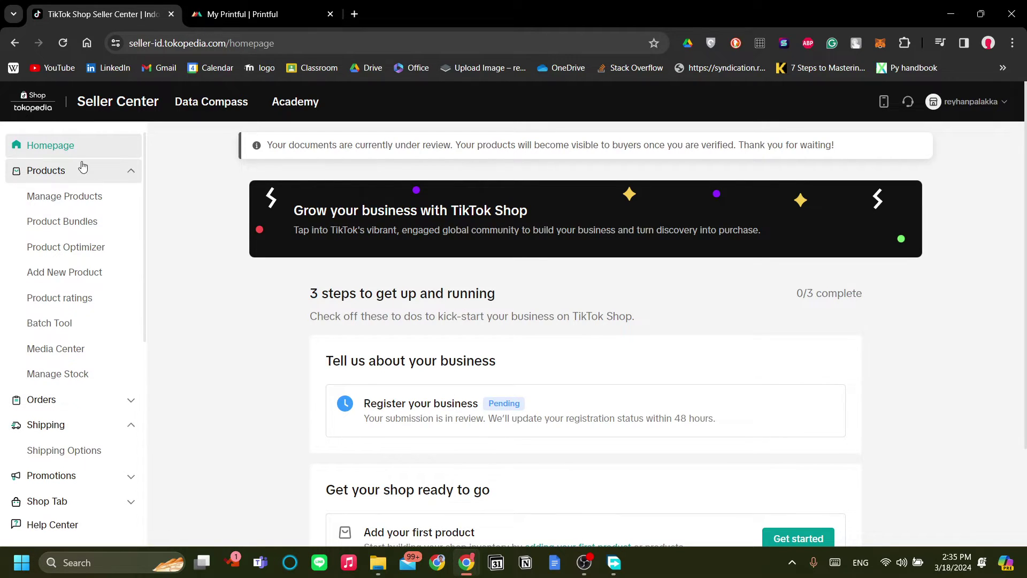
{"action": "scroll", "coordinate": [136, 339], "scroll_direction": "down", "scroll_amount": 3}
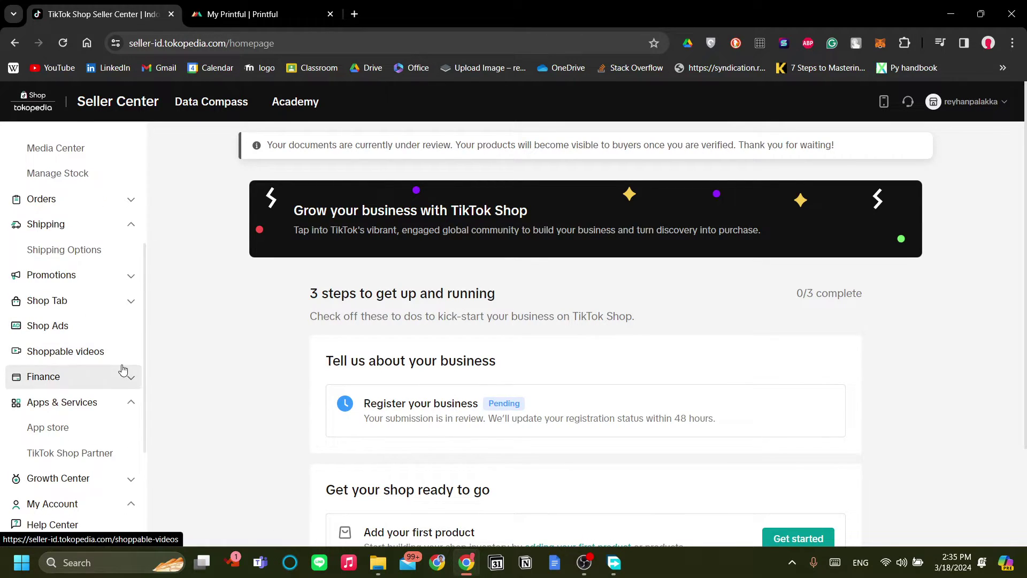
{"action": "left_click", "coordinate": [86, 352]}
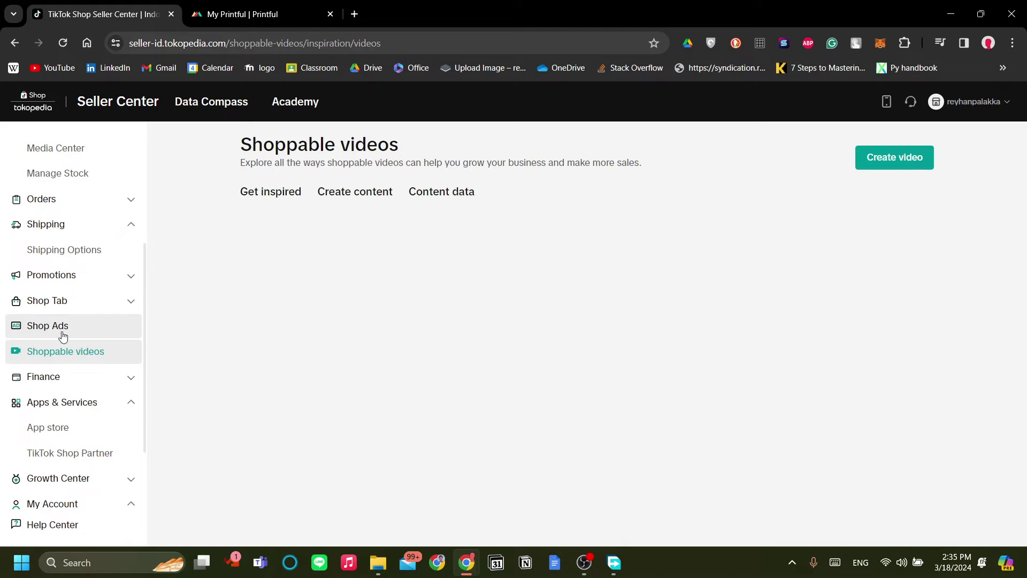
{"action": "left_click", "coordinate": [63, 336]}
- Expand and collapse the Shop Tab and Promotions menus to see options like Campaigns
{"action": "scroll", "coordinate": [112, 391], "scroll_direction": "up", "scroll_amount": 1}
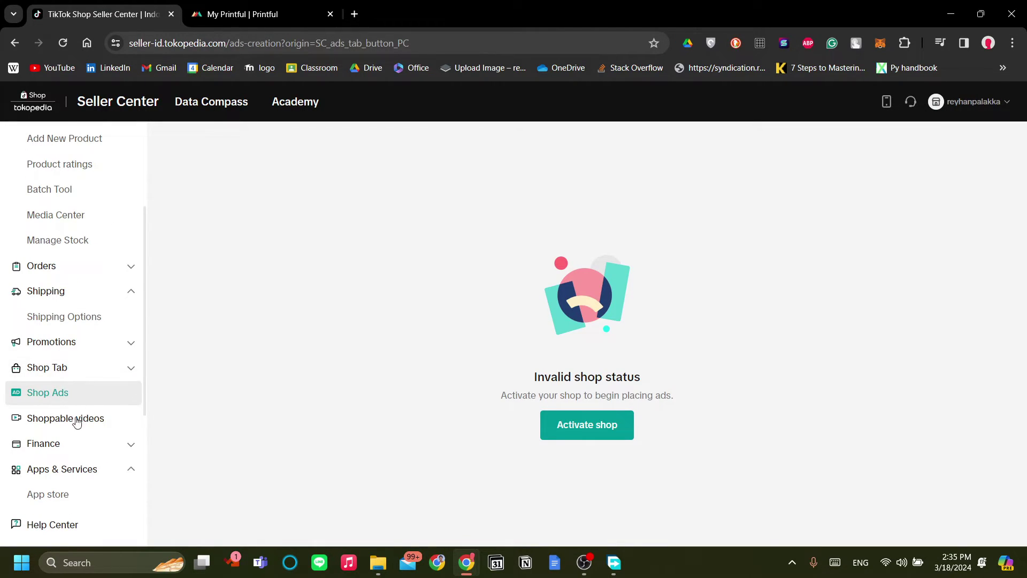
{"action": "left_click", "coordinate": [69, 375]}
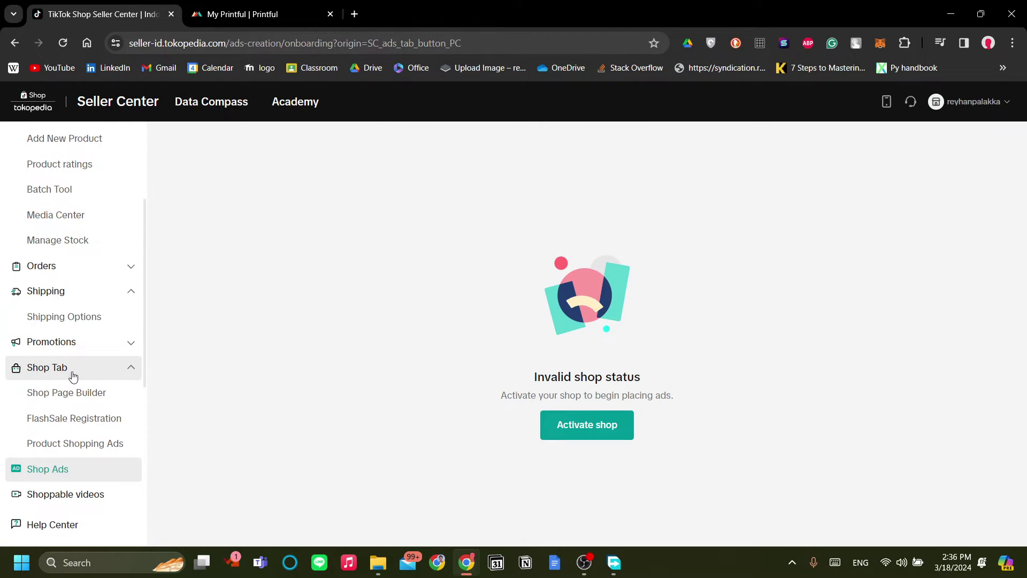
{"action": "left_click", "coordinate": [78, 375]}
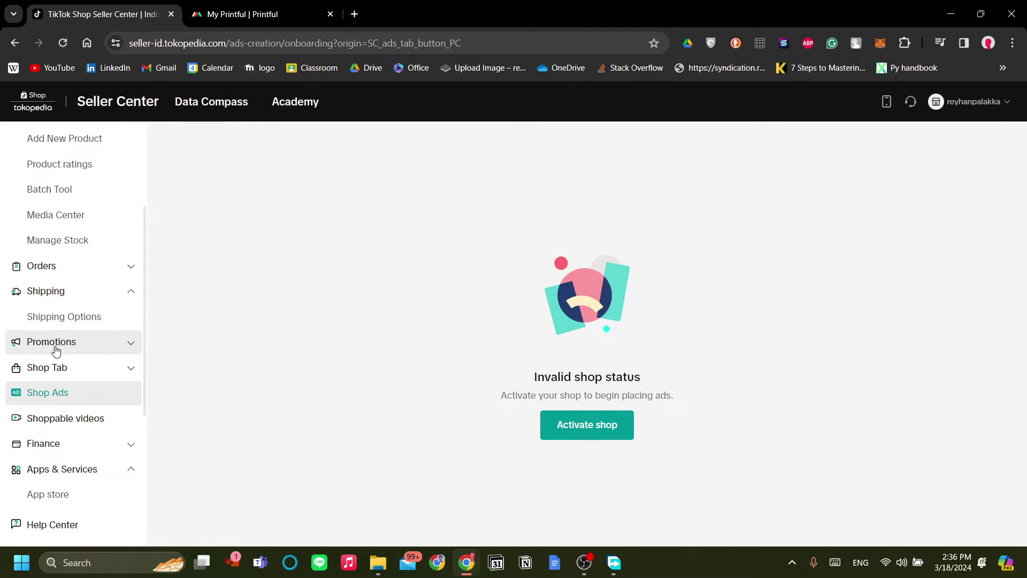
{"action": "left_click", "coordinate": [95, 343]}
{"action": "left_click", "coordinate": [96, 343]}
{"action": "left_click", "coordinate": [94, 347]}
{"action": "left_click", "coordinate": [89, 354]}
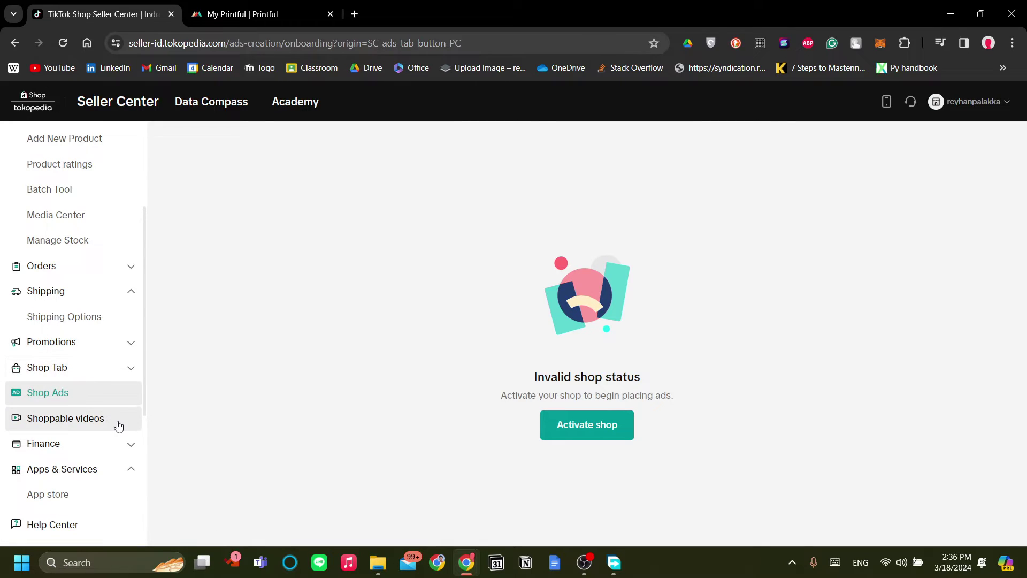
- Start activating the shop from the Shop Ads page to allow ads
{"action": "scroll", "coordinate": [103, 388], "scroll_direction": "up", "scroll_amount": 3}
{"action": "scroll", "coordinate": [102, 387], "scroll_direction": "down", "scroll_amount": 5}
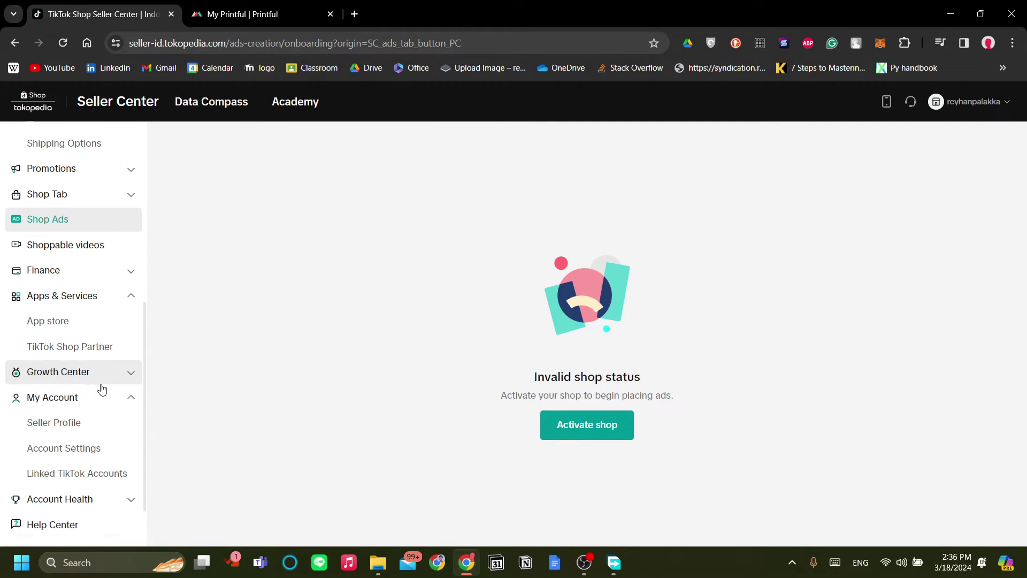
{"action": "scroll", "coordinate": [100, 387], "scroll_direction": "up", "scroll_amount": 5}
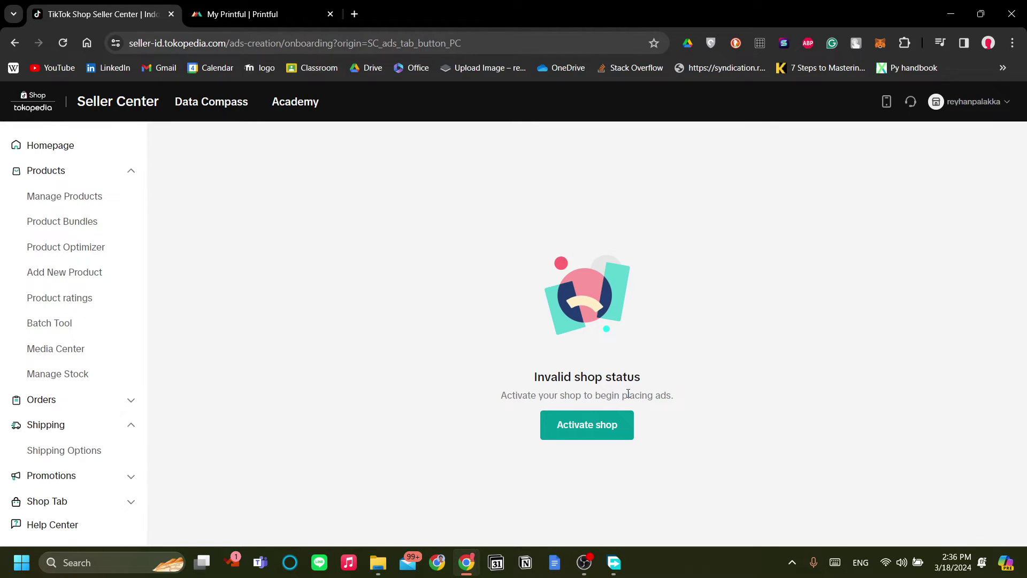
{"action": "scroll", "coordinate": [69, 467], "scroll_direction": "down", "scroll_amount": 5}
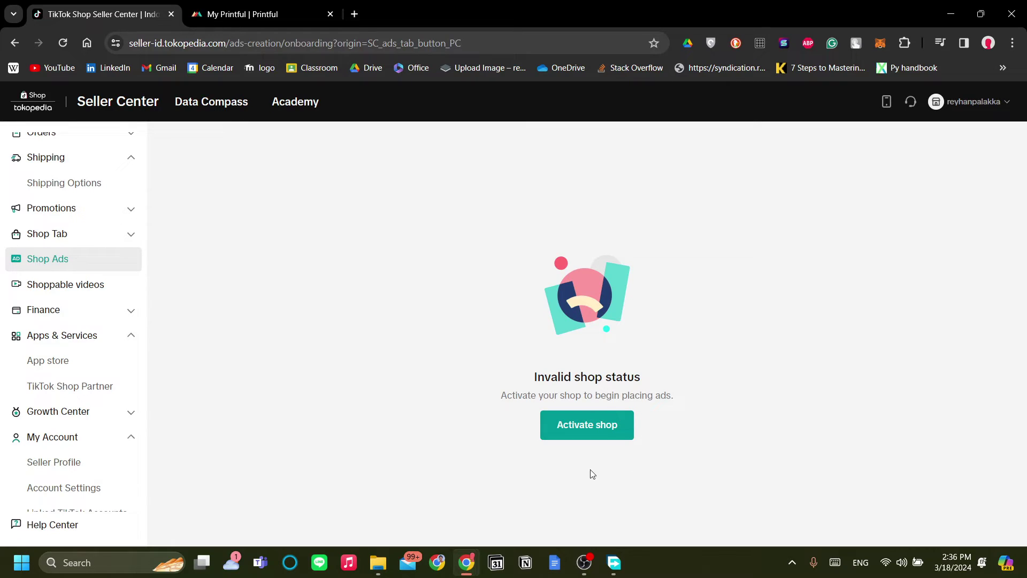
{"action": "left_click", "coordinate": [585, 436]}
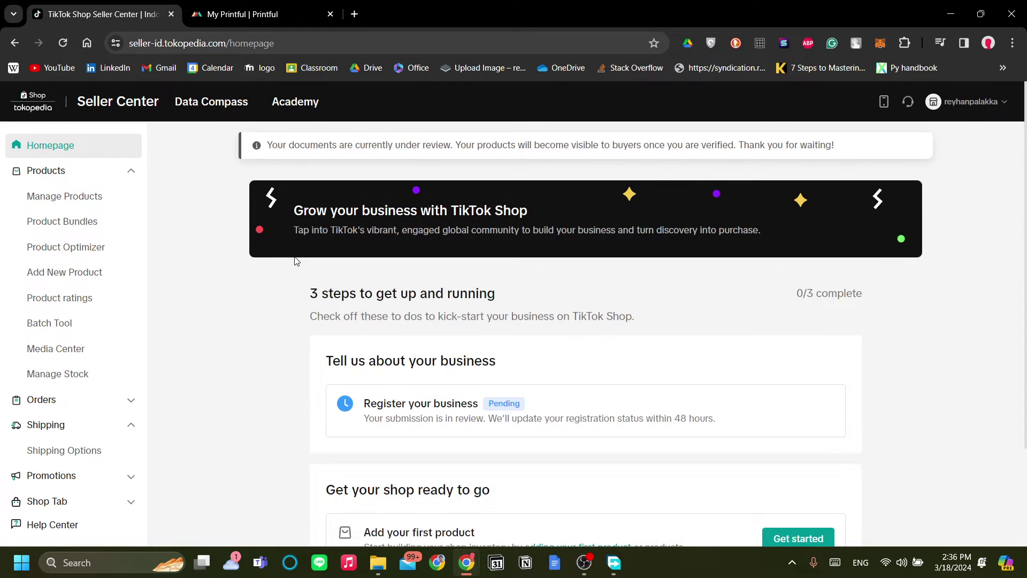
- Go from Shop Ads to Shoppable videos and open the Create video template gallery
{"action": "scroll", "coordinate": [633, 363], "scroll_direction": "down", "scroll_amount": 2}
{"action": "scroll", "coordinate": [599, 383], "scroll_direction": "up", "scroll_amount": 2}
{"action": "scroll", "coordinate": [599, 381], "scroll_direction": "down", "scroll_amount": 2}
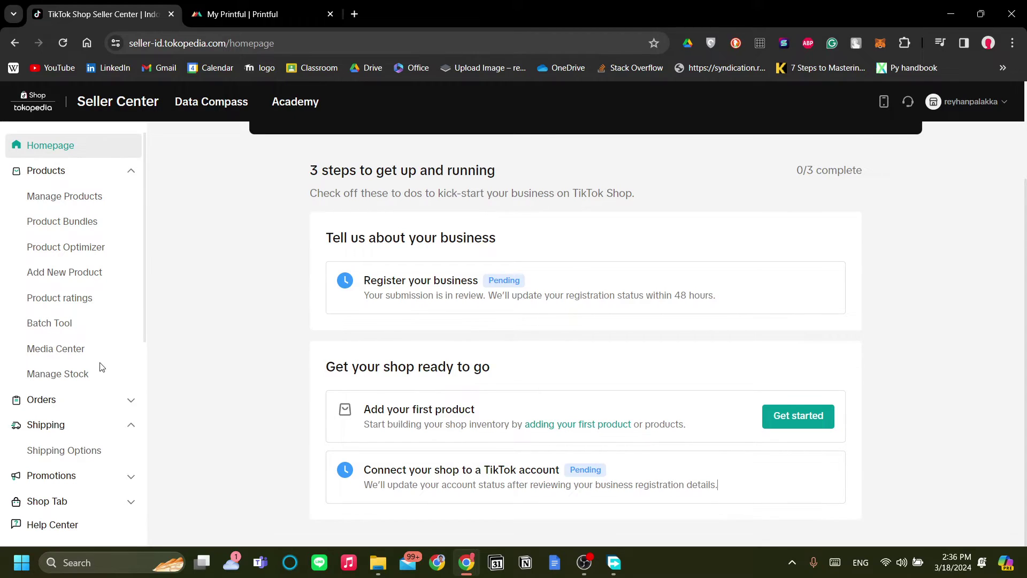
{"action": "scroll", "coordinate": [104, 251], "scroll_direction": "down", "scroll_amount": 1}
{"action": "scroll", "coordinate": [115, 310], "scroll_direction": "down", "scroll_amount": 1}
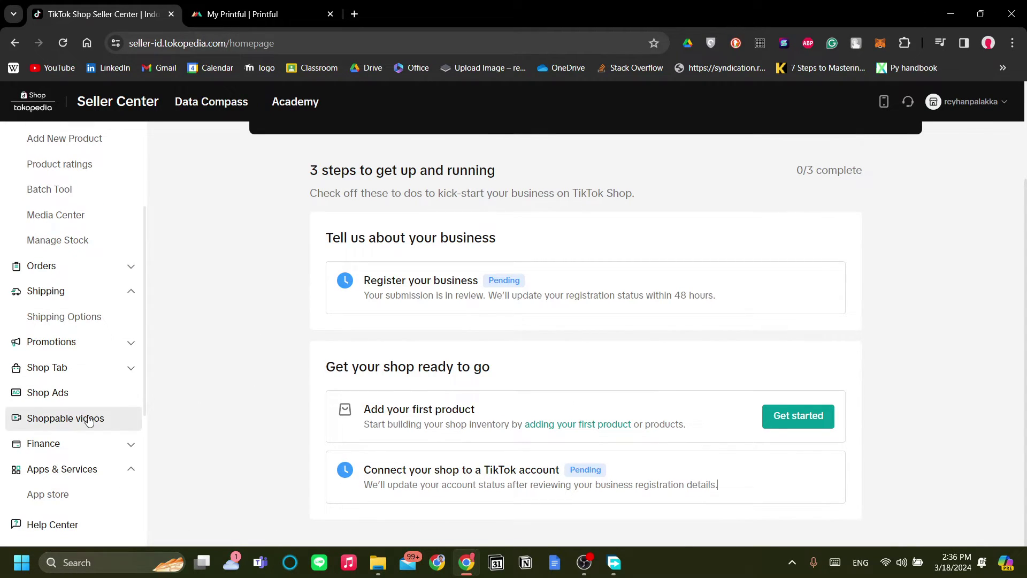
{"action": "left_click", "coordinate": [109, 397]}
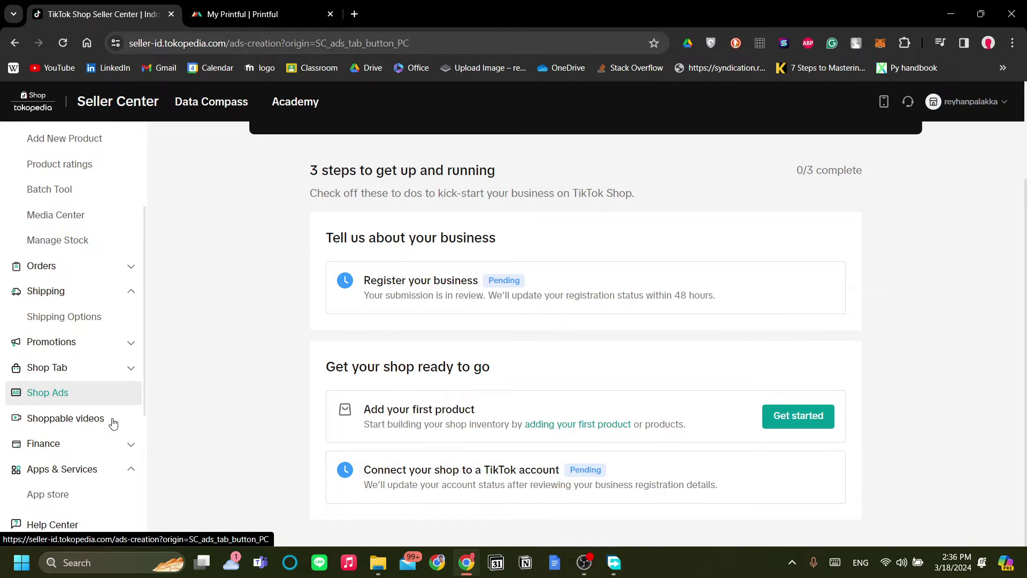
{"action": "left_click", "coordinate": [113, 423]}
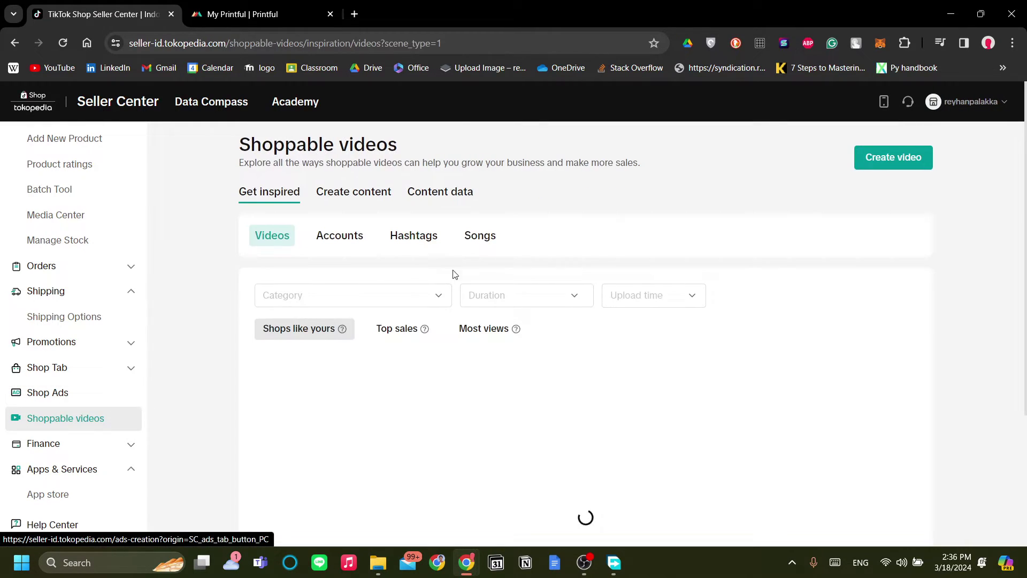
{"action": "left_click", "coordinate": [906, 157]}
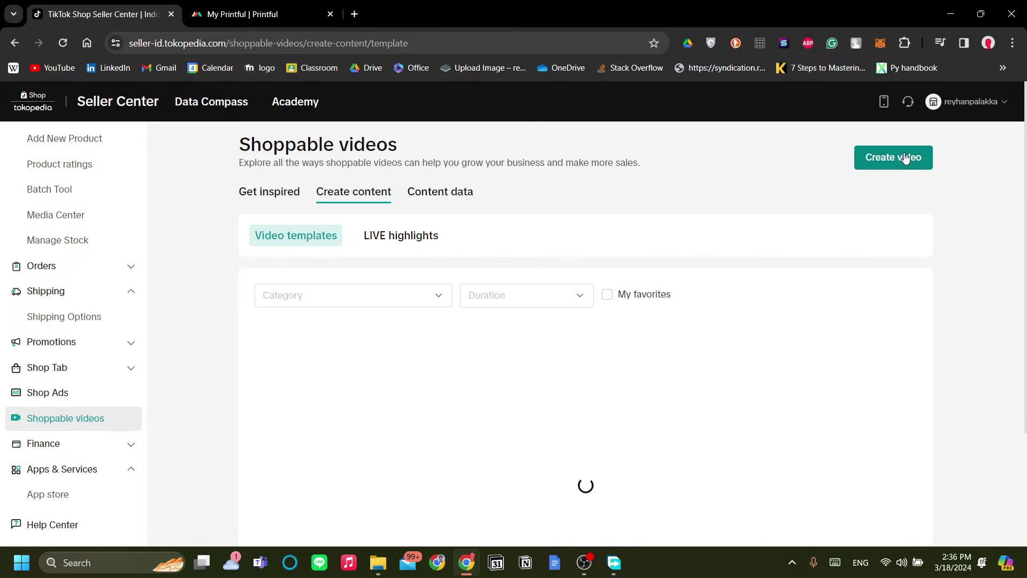
- Browse the Video templates grid, previewing several ready-made templates
{"action": "mouse_move", "coordinate": [863, 415]}
{"action": "scroll", "coordinate": [863, 415], "scroll_direction": "down", "scroll_amount": 10}
{"action": "mouse_move", "coordinate": [733, 402]}
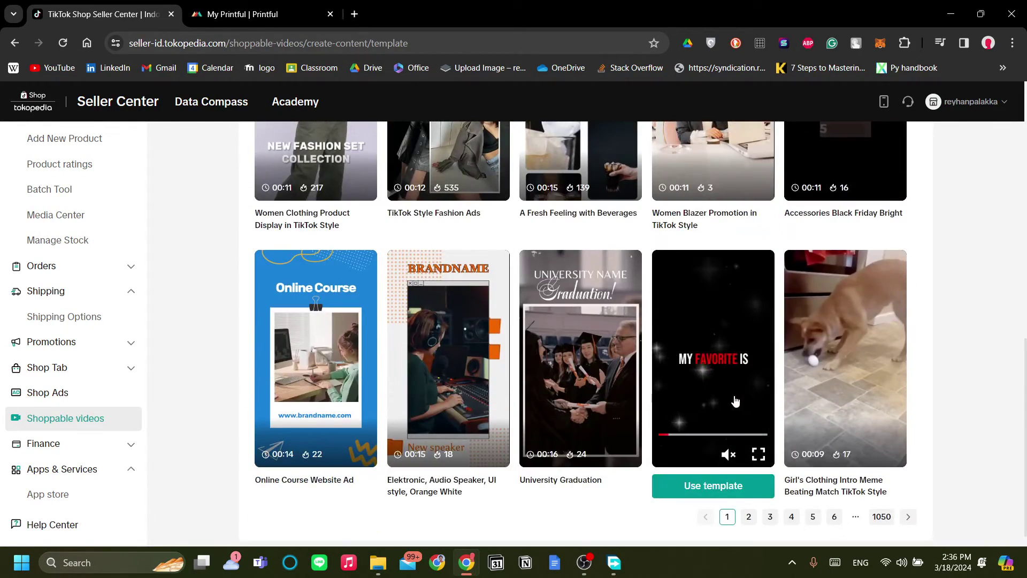
{"action": "scroll", "coordinate": [614, 444], "scroll_direction": "up", "scroll_amount": 3}
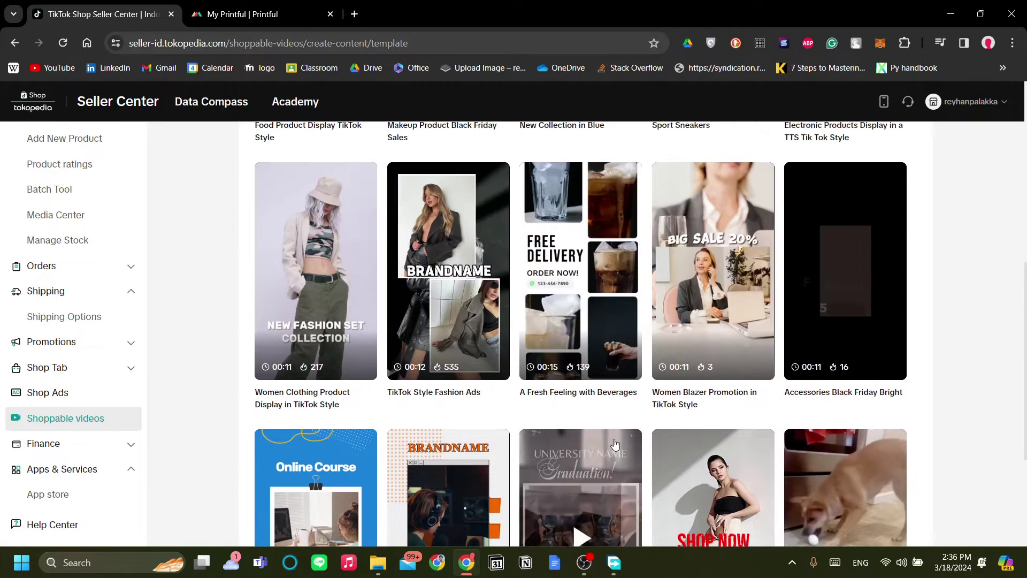
{"action": "scroll", "coordinate": [614, 444], "scroll_direction": "up", "scroll_amount": 5}
{"action": "mouse_move", "coordinate": [284, 404]}
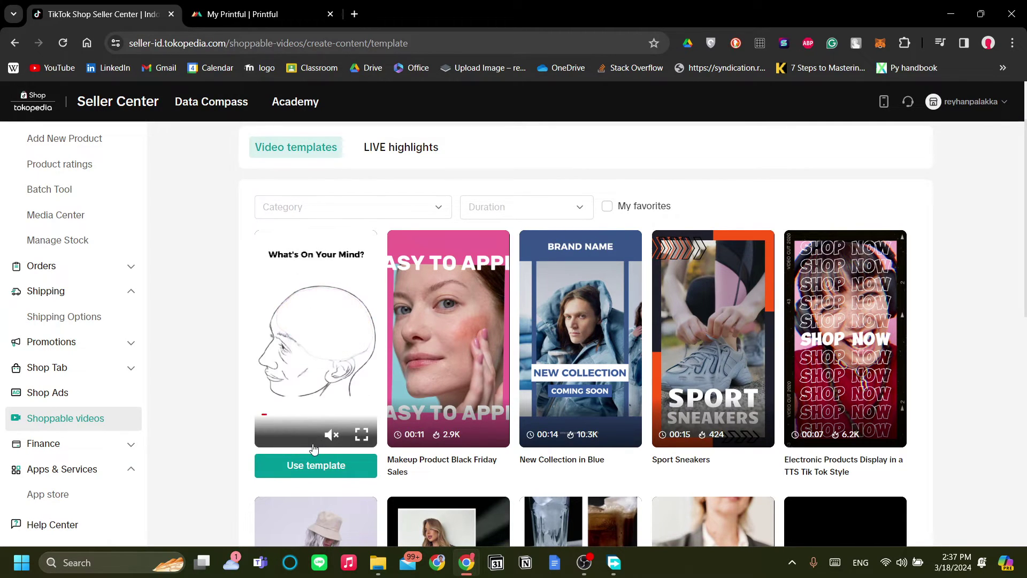
{"action": "mouse_move", "coordinate": [586, 448]}
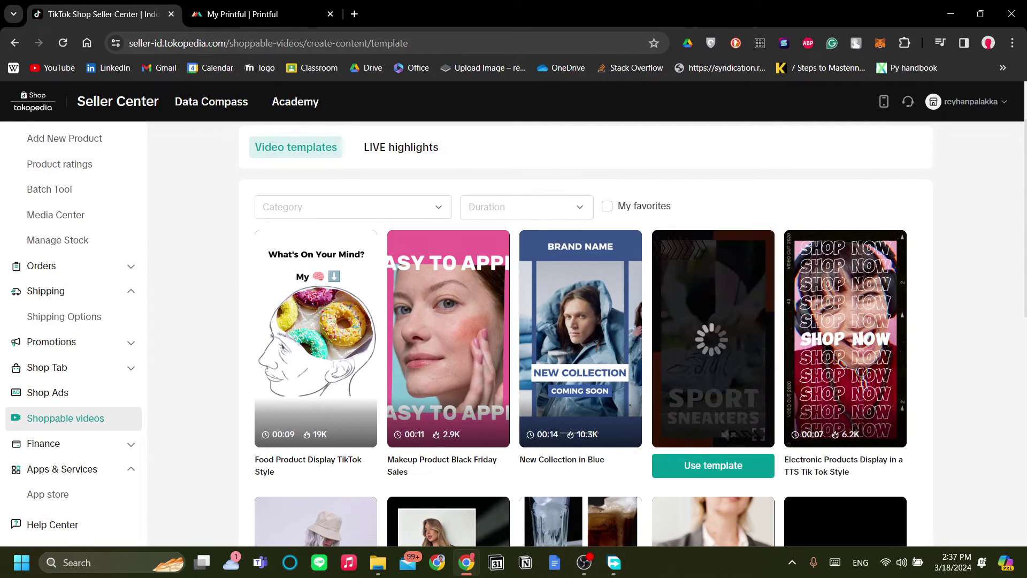
{"action": "mouse_move", "coordinate": [831, 423]}
{"action": "scroll", "coordinate": [702, 371], "scroll_direction": "down", "scroll_amount": 7}
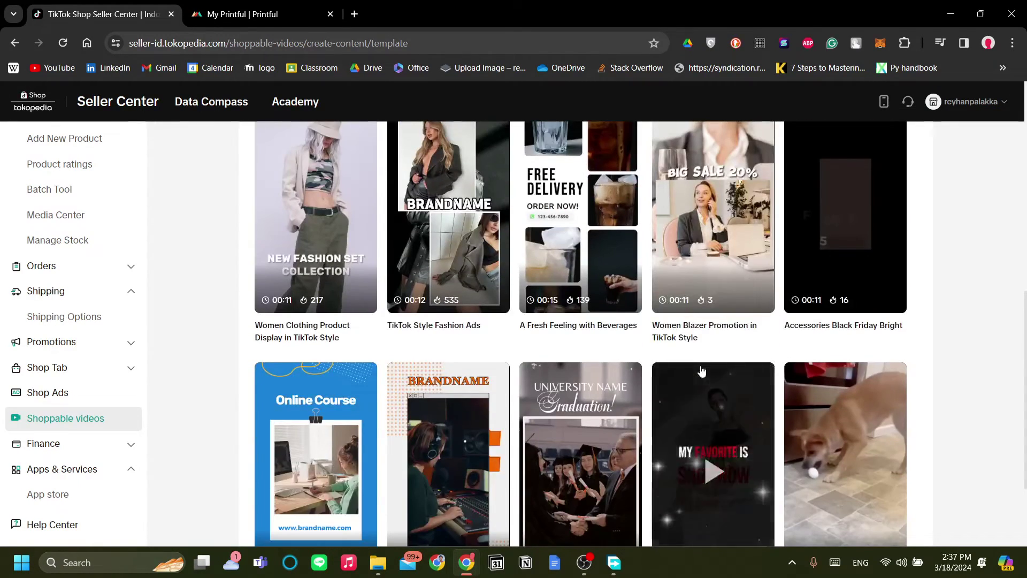
{"action": "scroll", "coordinate": [557, 385], "scroll_direction": "down", "scroll_amount": 3}
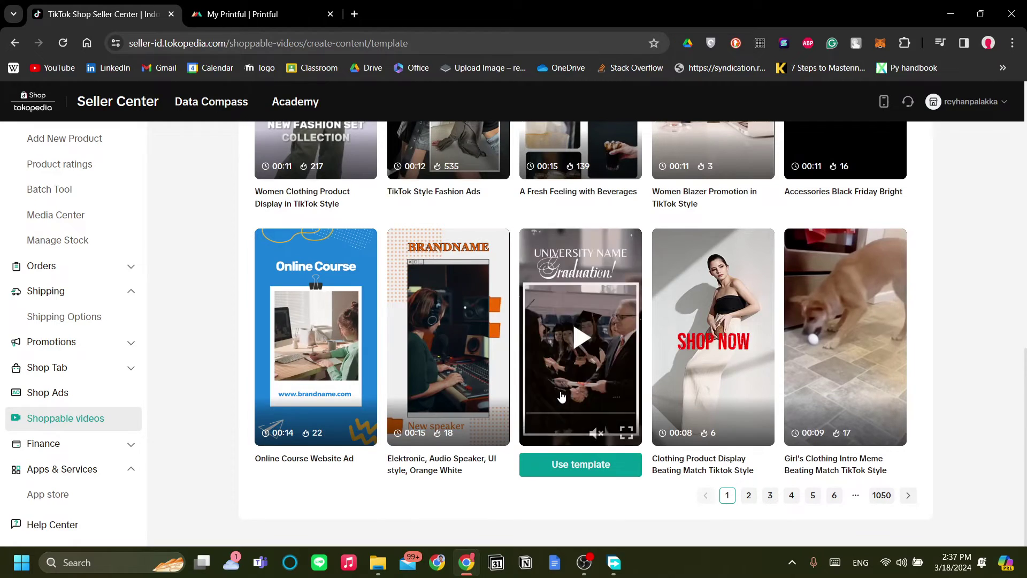
{"action": "scroll", "coordinate": [562, 396], "scroll_direction": "up", "scroll_amount": 11}
{"action": "scroll", "coordinate": [916, 458], "scroll_direction": "down", "scroll_amount": 4}
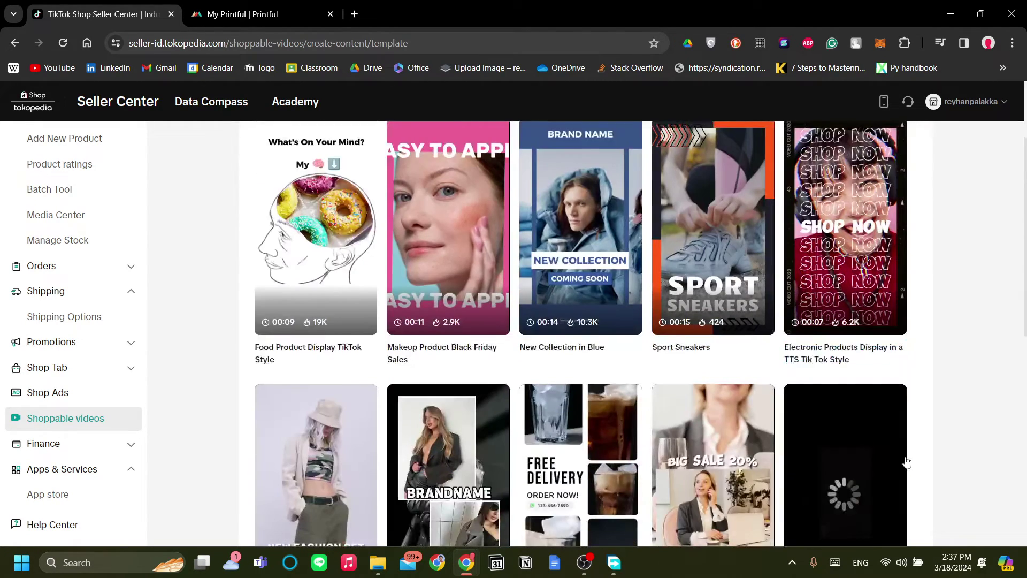
{"action": "scroll", "coordinate": [674, 407], "scroll_direction": "up", "scroll_amount": 4}
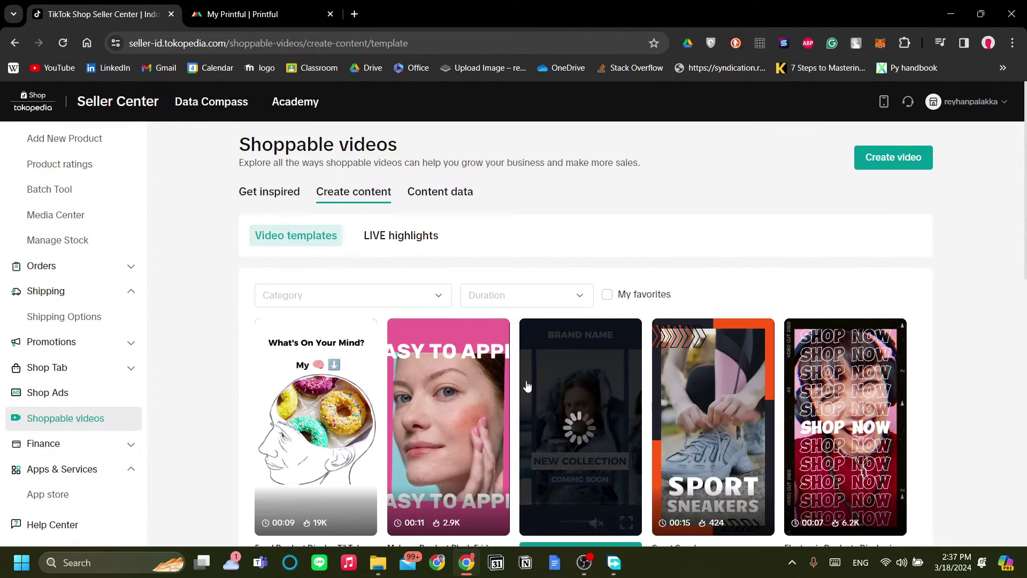
{"action": "scroll", "coordinate": [480, 316], "scroll_direction": "down", "scroll_amount": 1}
- Preview the New Collection in Blue template and read its details, including 9 clips required
{"action": "left_click", "coordinate": [608, 488]}
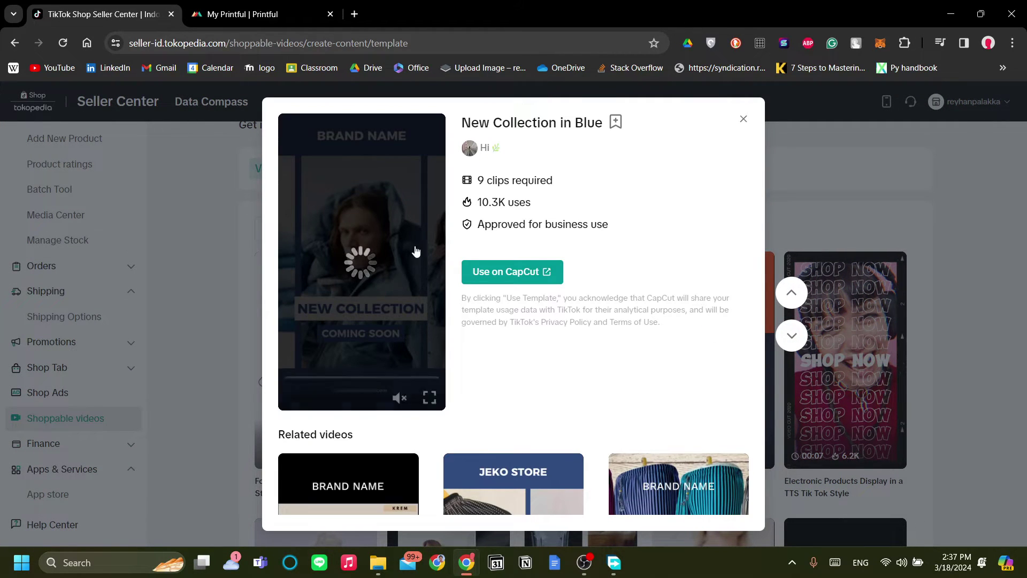
{"action": "scroll", "coordinate": [423, 304], "scroll_direction": "down", "scroll_amount": 1}
{"action": "scroll", "coordinate": [470, 316], "scroll_direction": "down", "scroll_amount": 2}
{"action": "scroll", "coordinate": [428, 214], "scroll_direction": "up", "scroll_amount": 3}
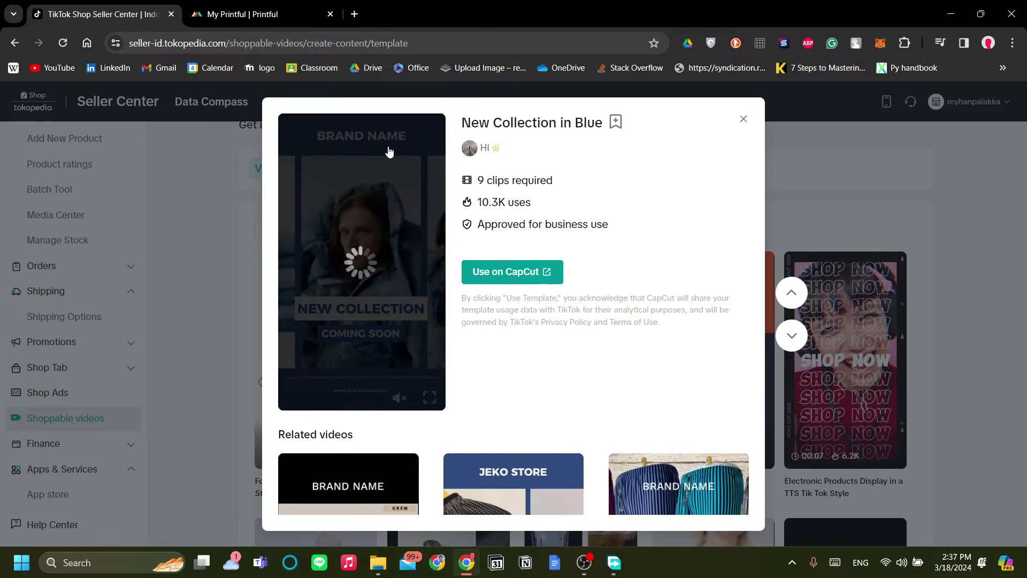
{"action": "left_click_drag", "start_coordinate": [495, 191], "coordinate": [624, 234]}
{"action": "left_click", "coordinate": [624, 235]}
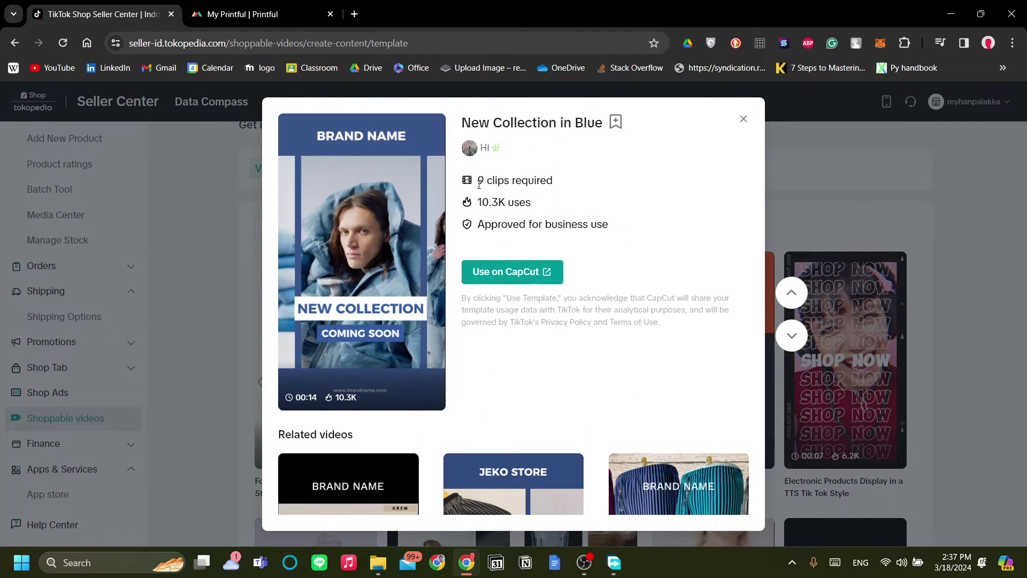
{"action": "mouse_move", "coordinate": [475, 184]}
{"action": "left_mouse_down"}
{"action": "mouse_move", "coordinate": [583, 185]}
{"action": "mouse_move", "coordinate": [463, 177]}
{"action": "left_mouse_up"}
{"action": "left_click", "coordinate": [606, 221]}
{"action": "left_click", "coordinate": [604, 201]}
{"action": "double_click", "coordinate": [543, 223]}
{"action": "left_click", "coordinate": [583, 249]}
- Open the template in CapCut in a new tab and close the preview
{"action": "right_click", "coordinate": [541, 285]}
{"action": "left_click", "coordinate": [498, 291]}
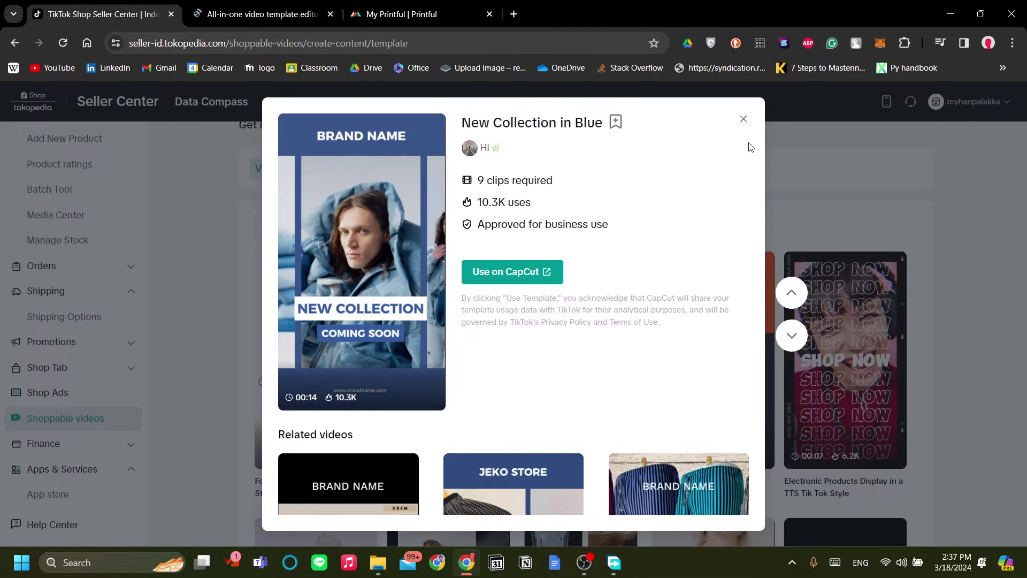
{"action": "scroll", "coordinate": [711, 218], "scroll_direction": "down", "scroll_amount": 4}
{"action": "left_click", "coordinate": [742, 119]}
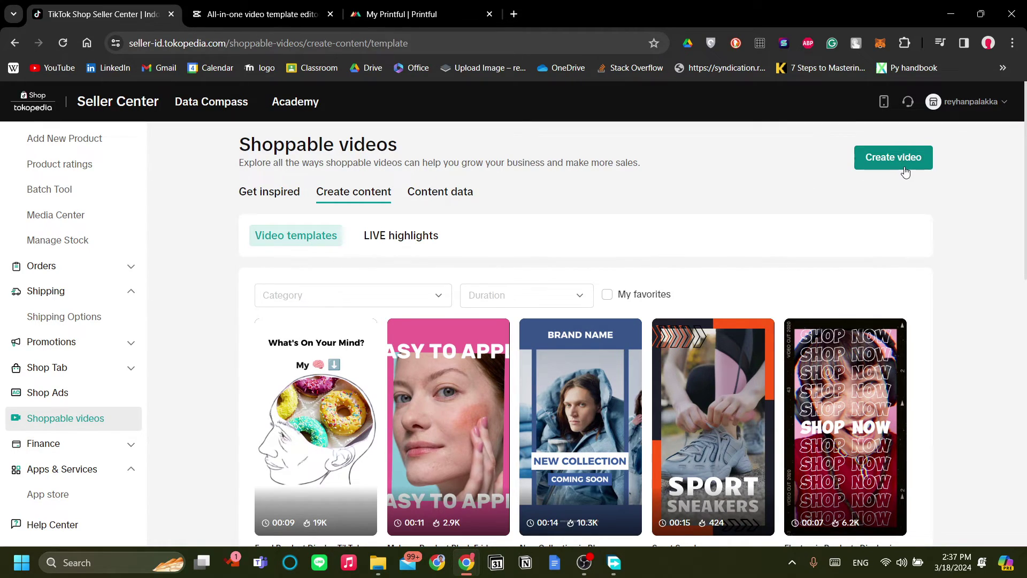
- View the empty LIVE highlights list, then expand Promotions in the sidebar
{"action": "scroll", "coordinate": [117, 307], "scroll_direction": "up", "scroll_amount": 3}
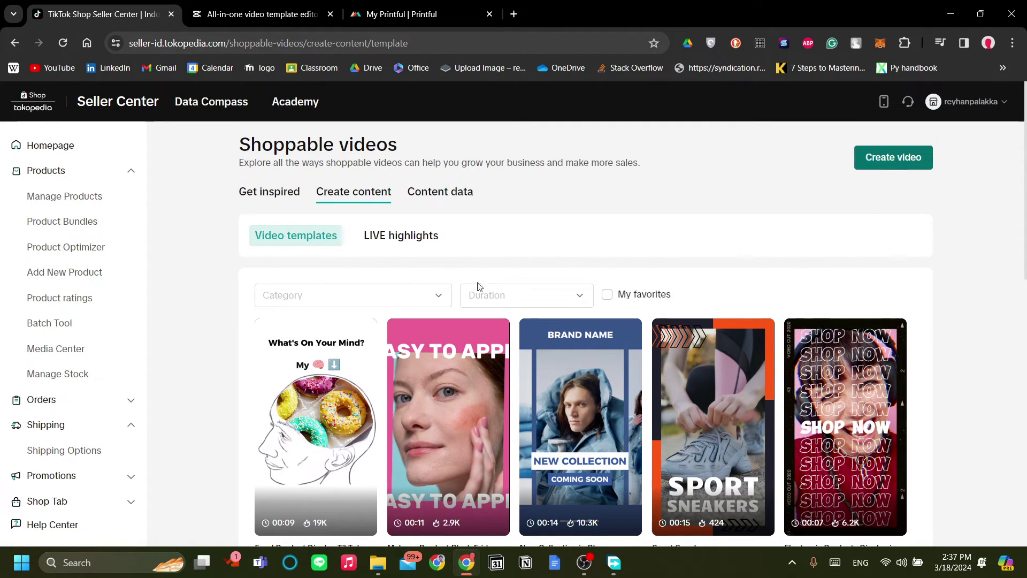
{"action": "scroll", "coordinate": [128, 342], "scroll_direction": "down", "scroll_amount": 3}
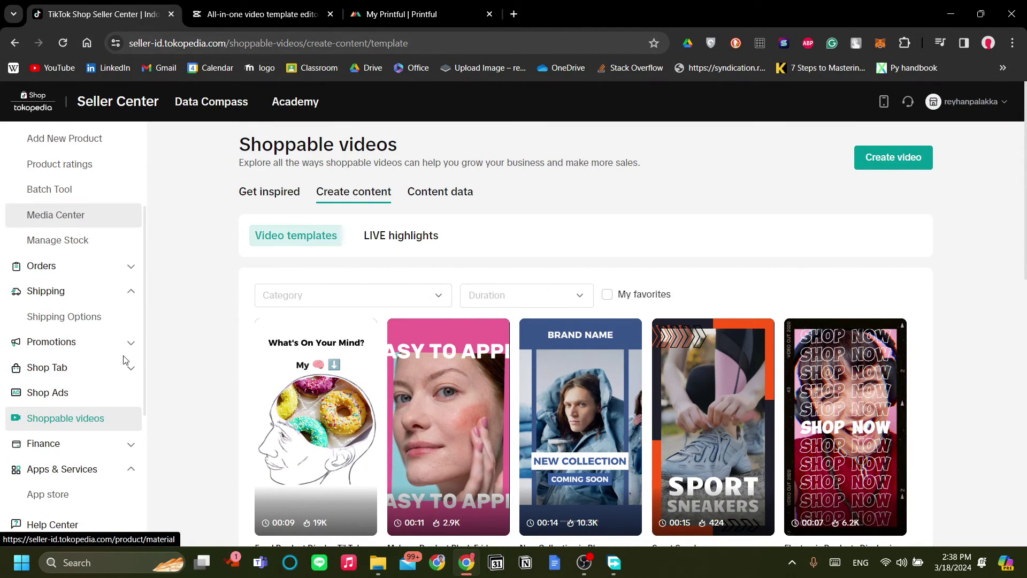
{"action": "left_click", "coordinate": [420, 243]}
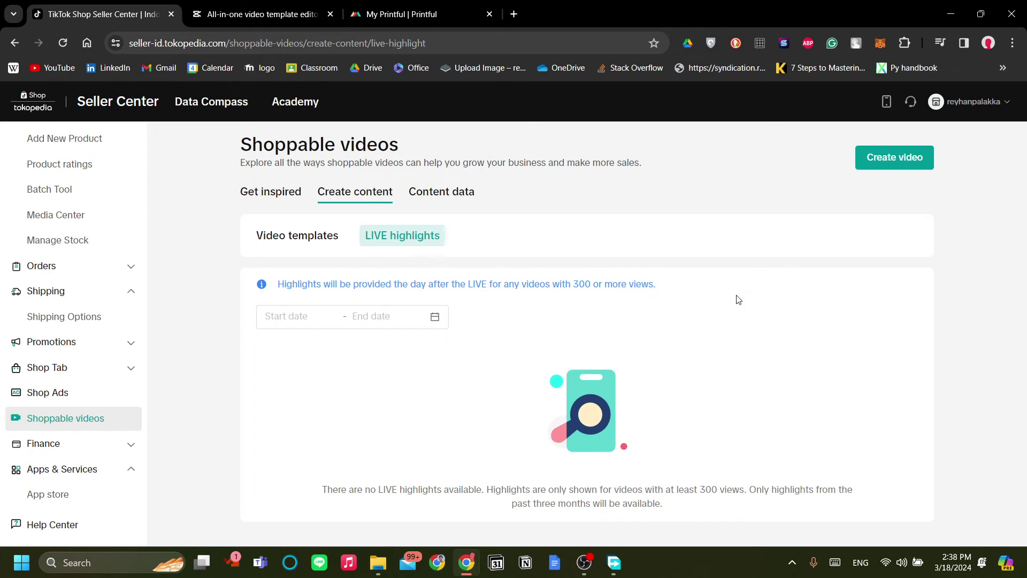
{"action": "left_click", "coordinate": [859, 165]}
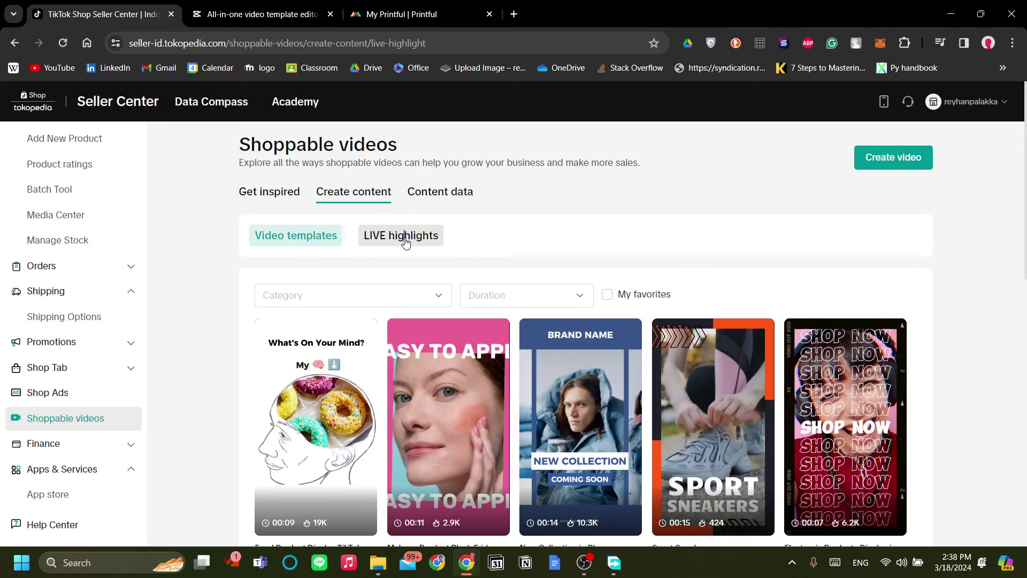
{"action": "left_click", "coordinate": [404, 236]}
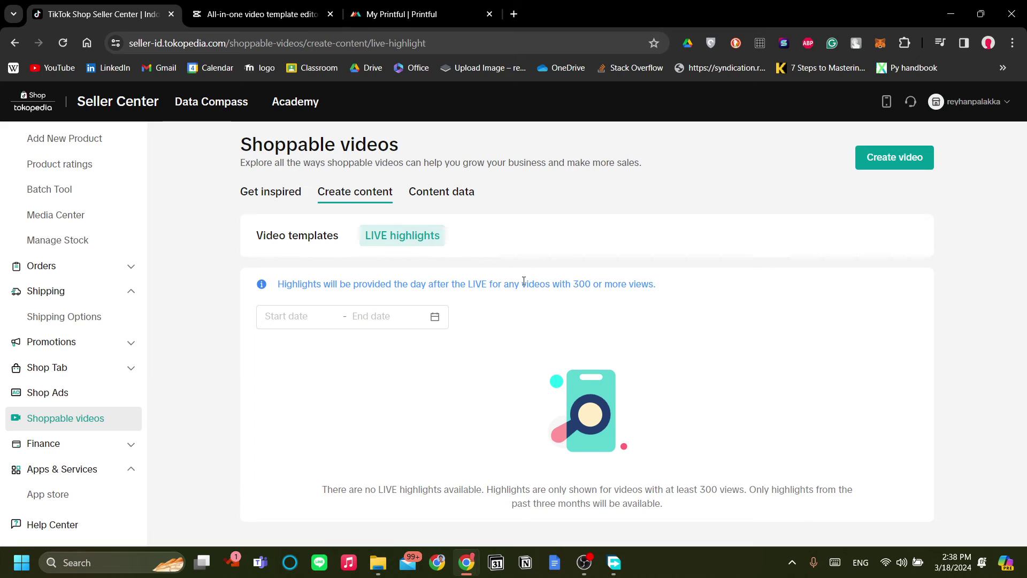
{"action": "scroll", "coordinate": [85, 321], "scroll_direction": "up", "scroll_amount": 3}
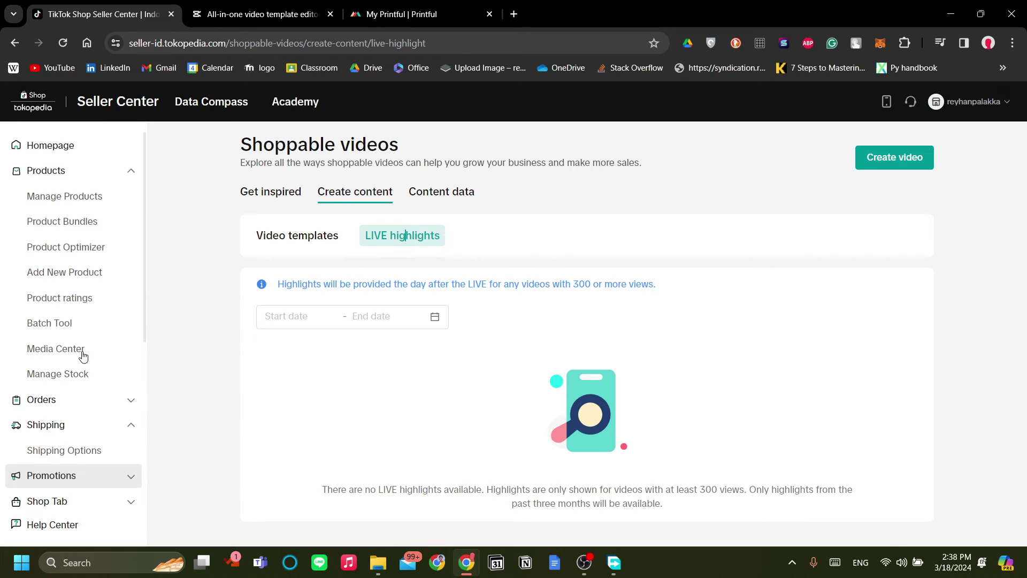
{"action": "scroll", "coordinate": [106, 428], "scroll_direction": "down", "scroll_amount": 1}
{"action": "left_click", "coordinate": [119, 409]}
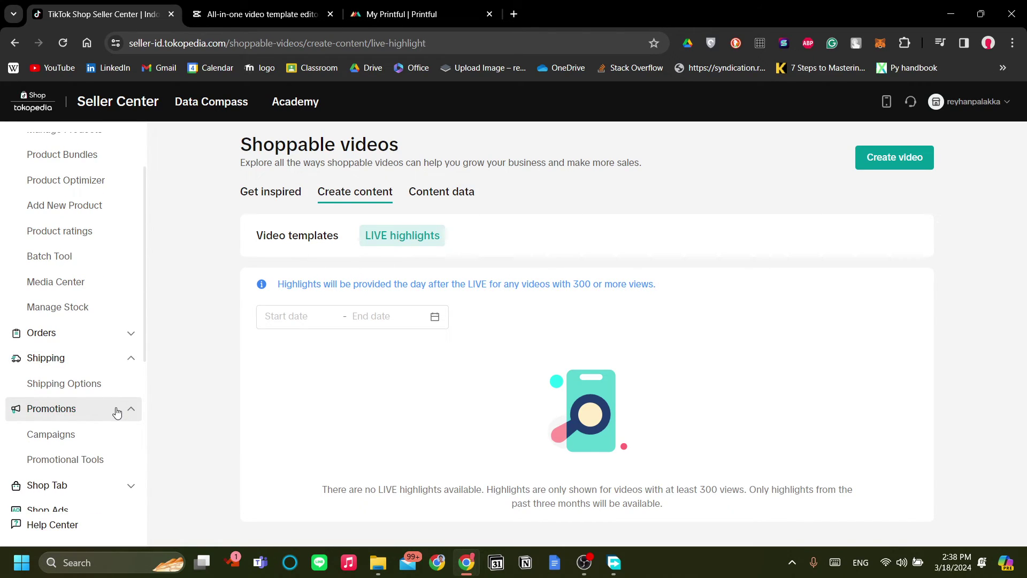
{"action": "scroll", "coordinate": [138, 401], "scroll_direction": "down", "scroll_amount": 1}
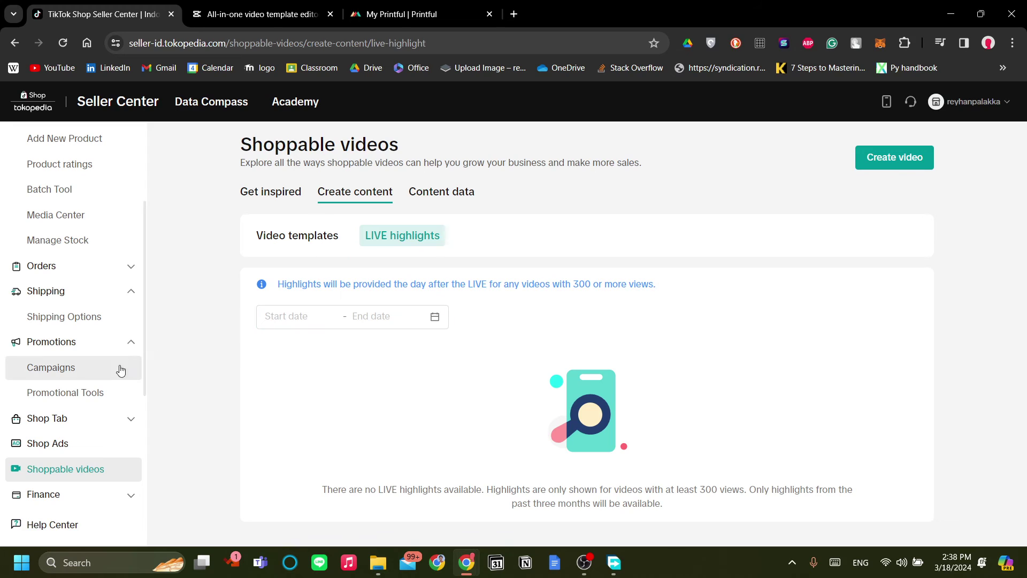
- Scroll through the Campaigns list, including the Ramadan EKSTRA SERU campaigns, then go to Homepage
{"action": "left_click", "coordinate": [88, 377]}
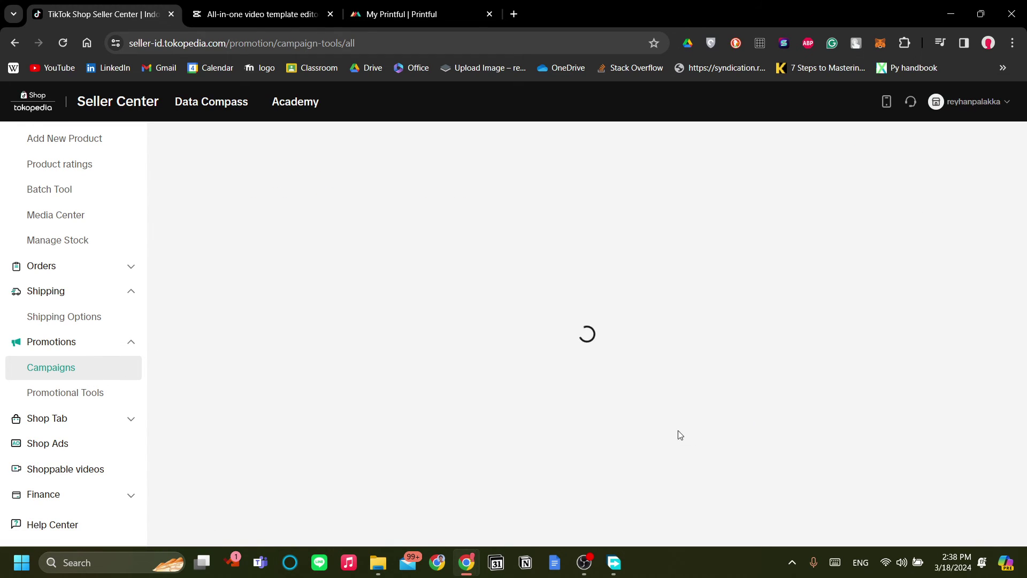
{"action": "scroll", "coordinate": [466, 315], "scroll_direction": "down", "scroll_amount": 1}
{"action": "scroll", "coordinate": [427, 266], "scroll_direction": "up", "scroll_amount": 1}
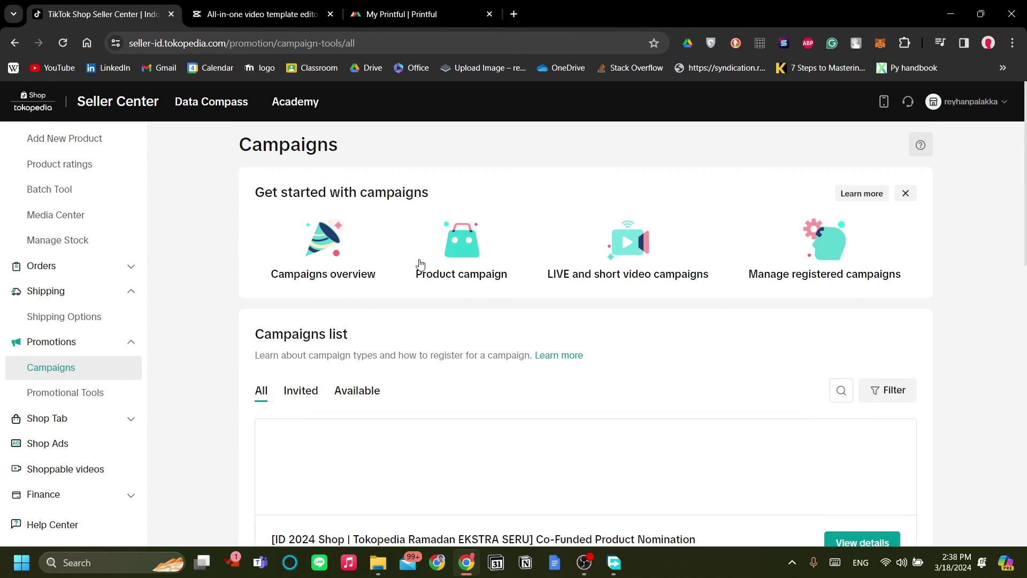
{"action": "scroll", "coordinate": [421, 264], "scroll_direction": "down", "scroll_amount": 1}
{"action": "scroll", "coordinate": [421, 264], "scroll_direction": "down", "scroll_amount": 2}
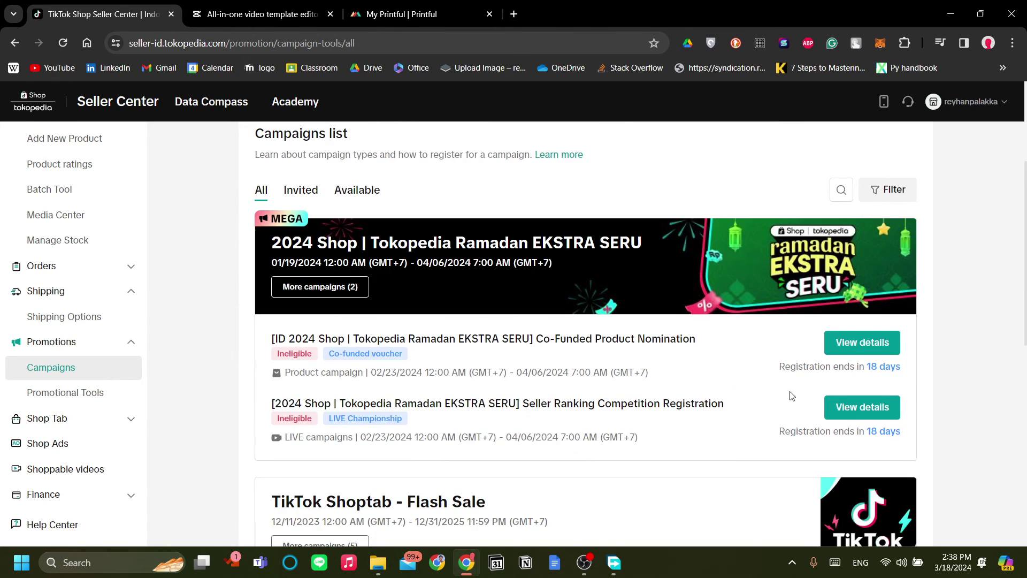
{"action": "scroll", "coordinate": [497, 384], "scroll_direction": "up", "scroll_amount": 2}
{"action": "scroll", "coordinate": [374, 347], "scroll_direction": "up", "scroll_amount": 1}
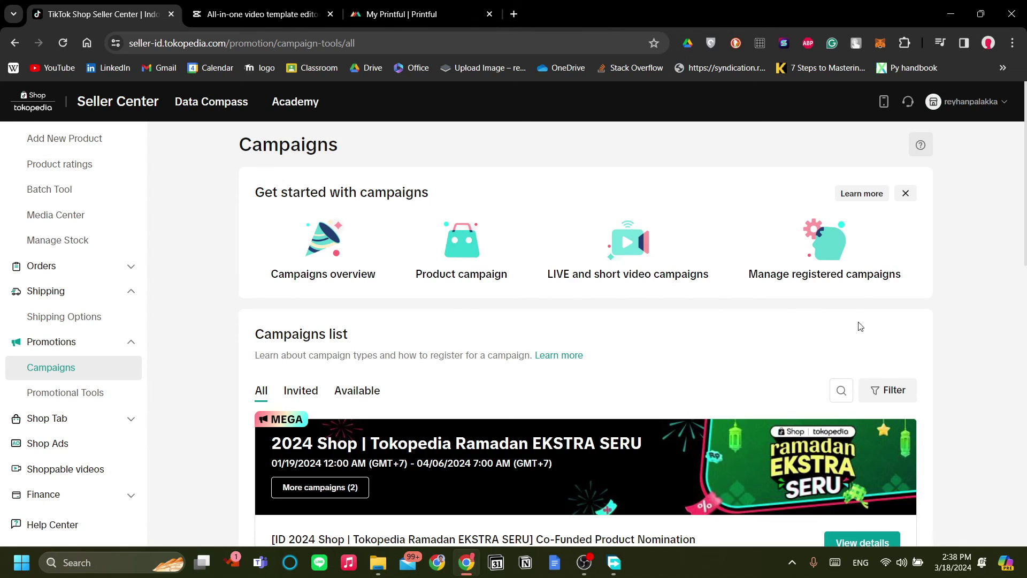
{"action": "scroll", "coordinate": [792, 321], "scroll_direction": "down", "scroll_amount": 4}
{"action": "scroll", "coordinate": [660, 321], "scroll_direction": "up", "scroll_amount": 1}
{"action": "scroll", "coordinate": [66, 278], "scroll_direction": "up", "scroll_amount": 2}
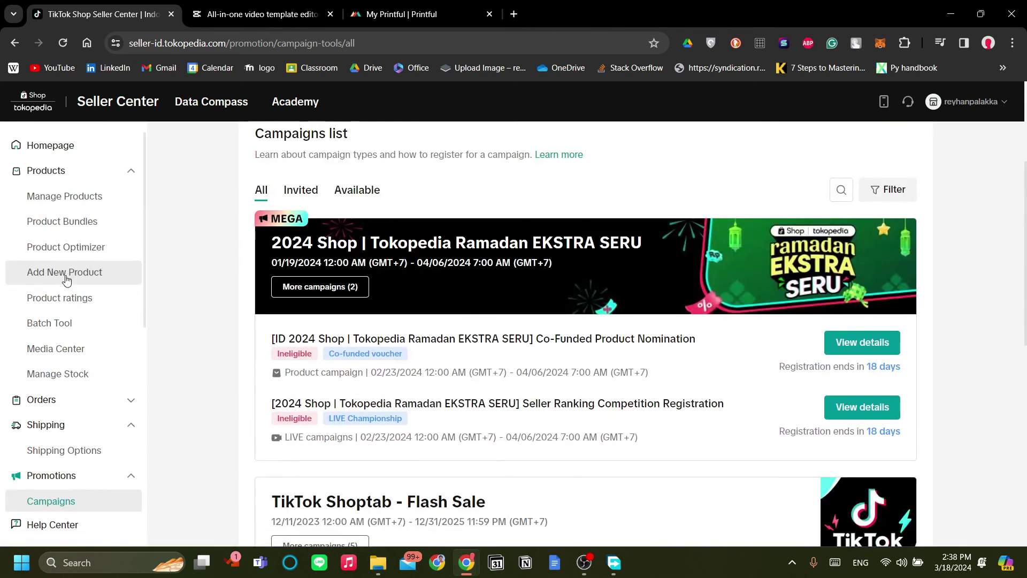
{"action": "left_click", "coordinate": [81, 156]}
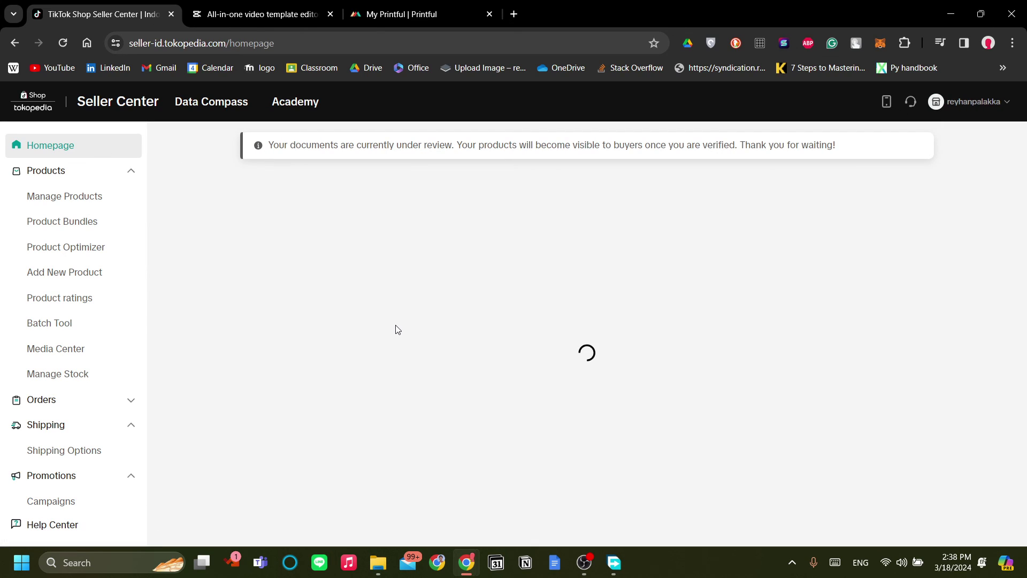